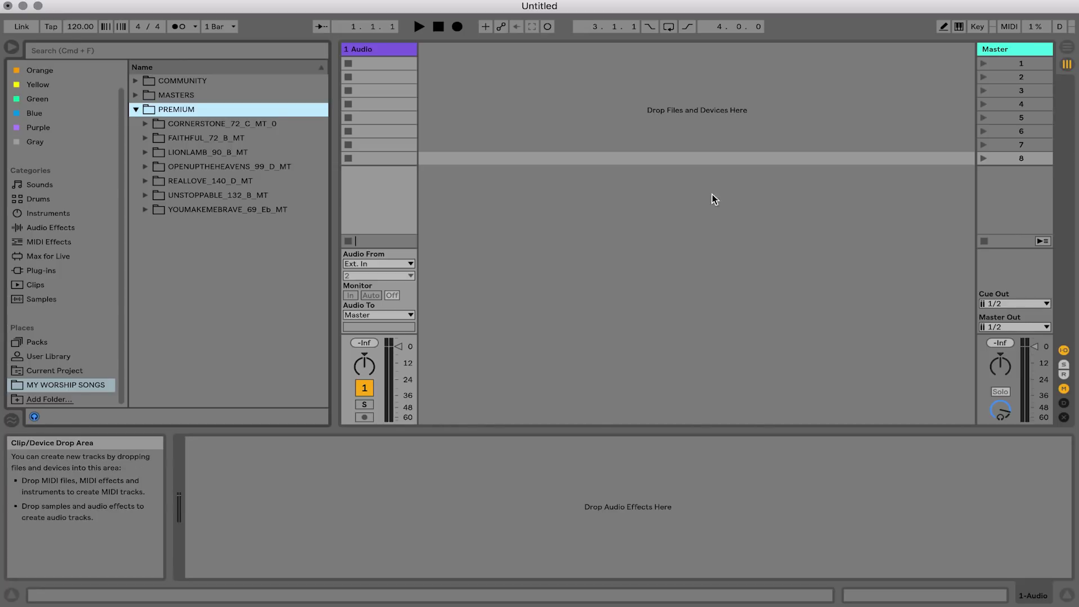
Place the CLICK and CUES stems from the OPENUPTHEHEAVENS_99_D_MT folder at bar 1 on separate tracks in Arrangement View.
click(1067, 54)
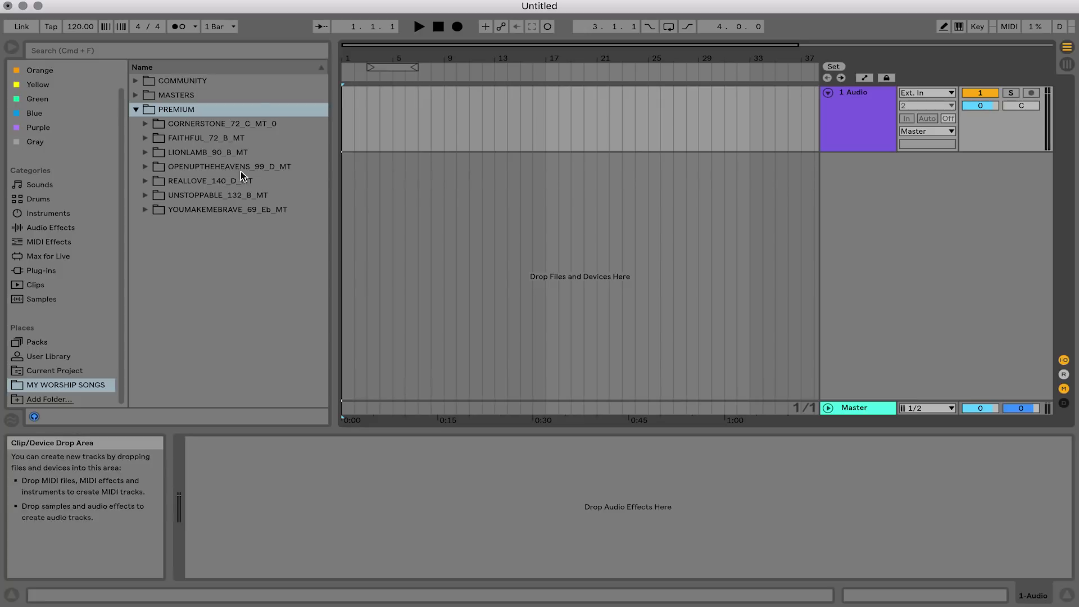
click(145, 167)
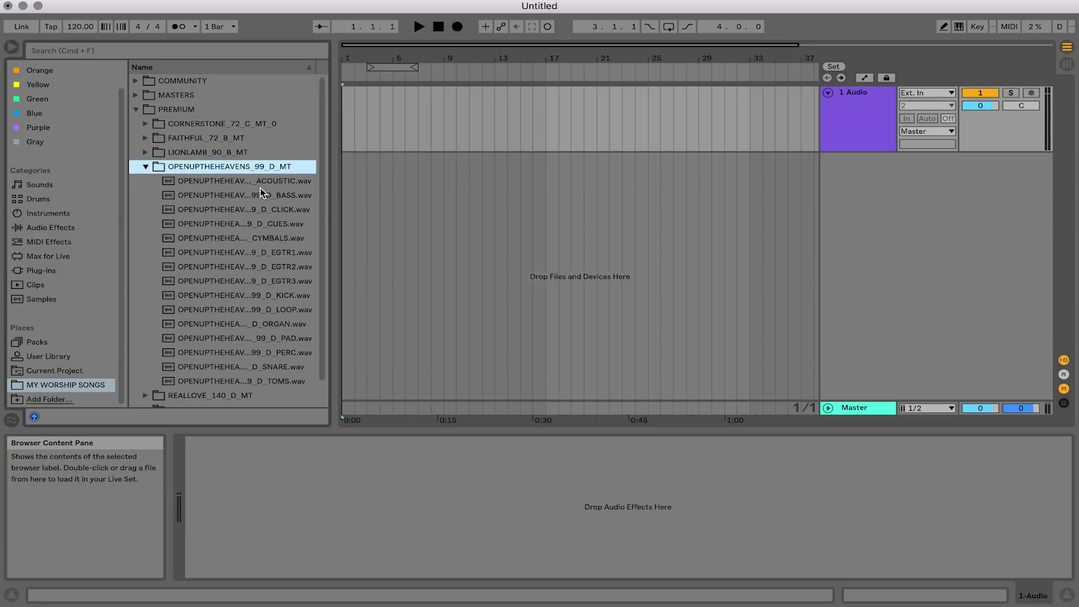
drag(333, 210, 400, 209)
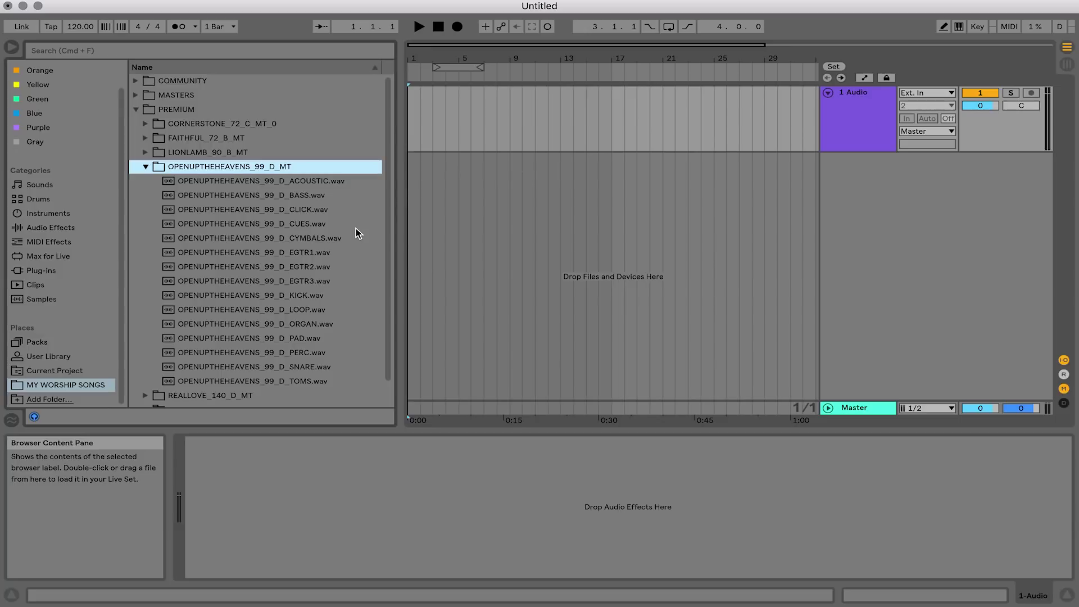
drag(265, 209, 419, 135)
drag(452, 61, 442, 92)
drag(296, 227, 411, 161)
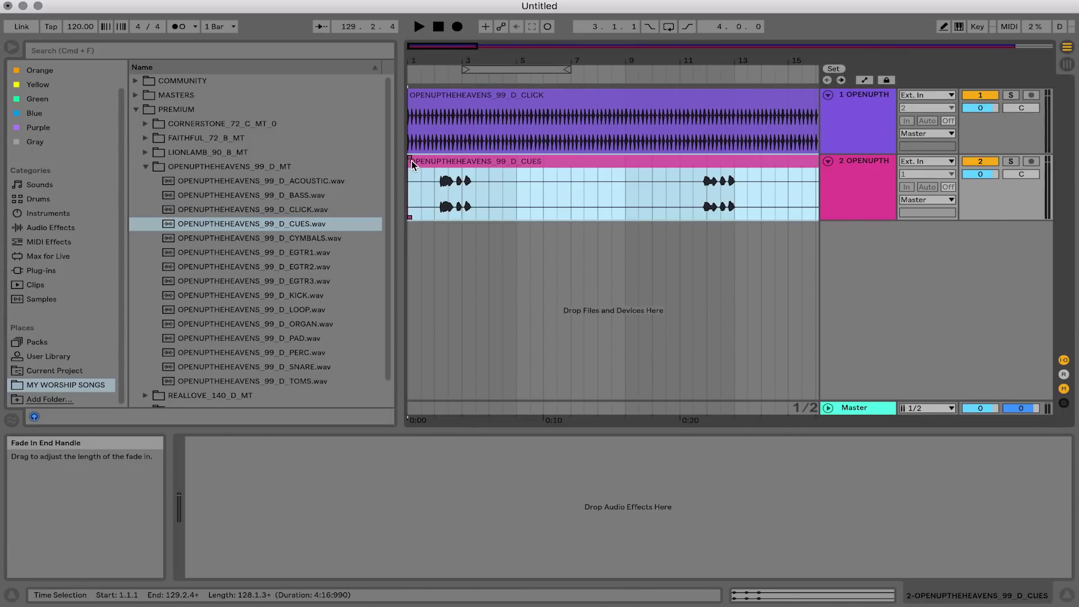
Rename the click stem's track CLICK and the cues stem's track CUES.
click(845, 123)
key(super+r)
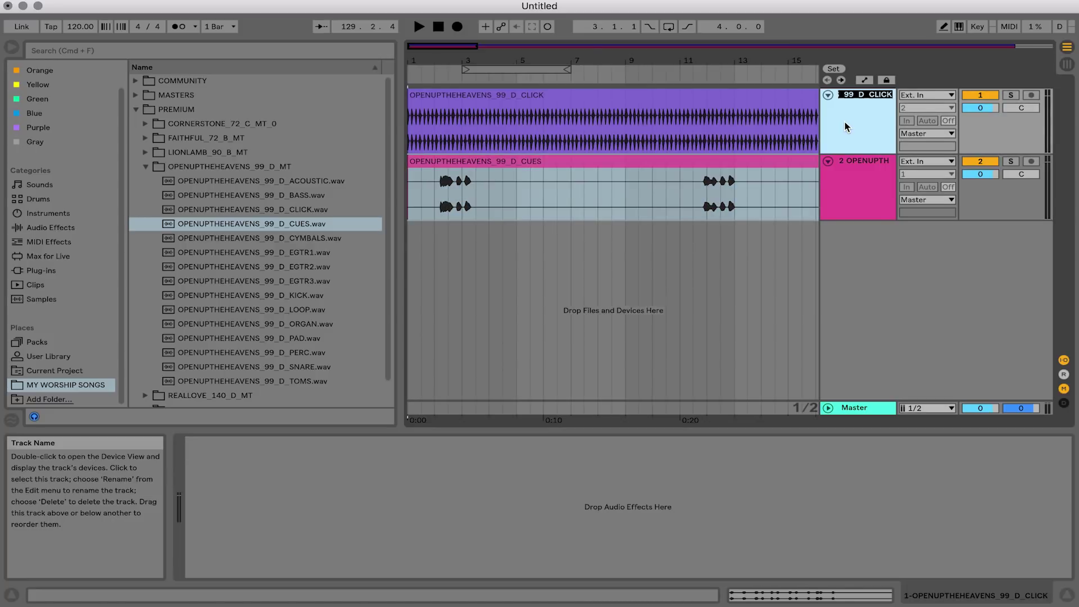
text(CL)
key(Return)
click(853, 190)
key(super+r)
text(CUES)
key(Return)
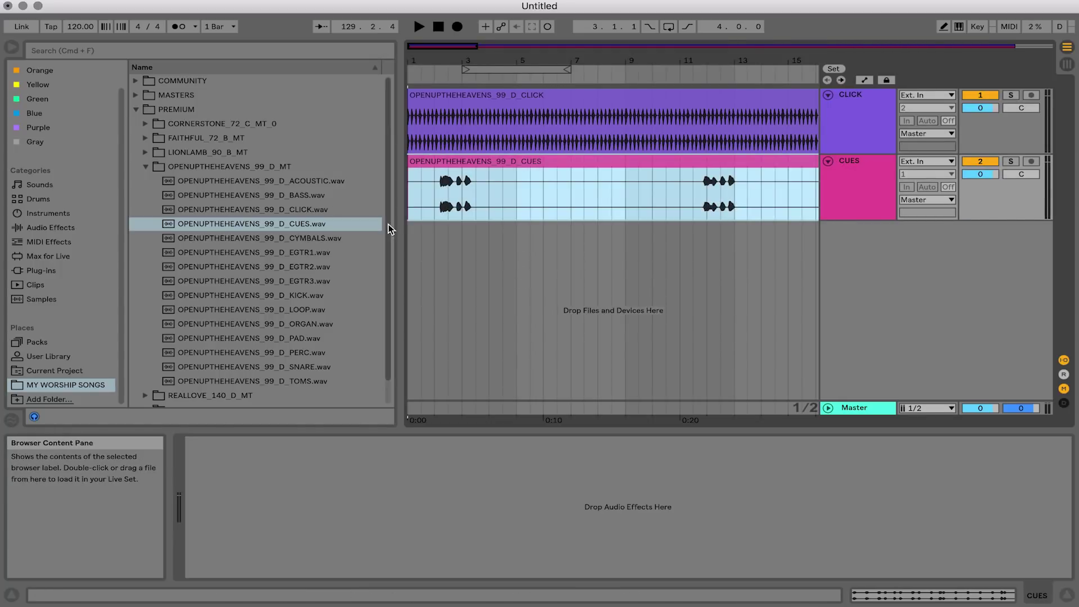
Add all remaining OPENUPTHEHEAVENS stems except CLICK and CUES at bar 1, each on its own new track below CUES.
click(294, 182)
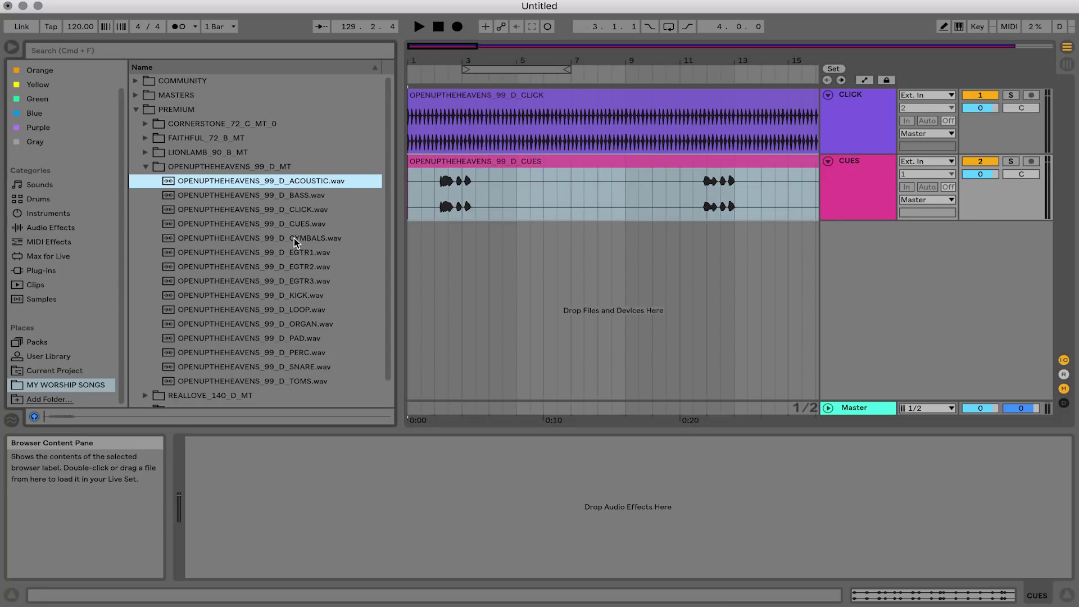
shift+click(289, 381)
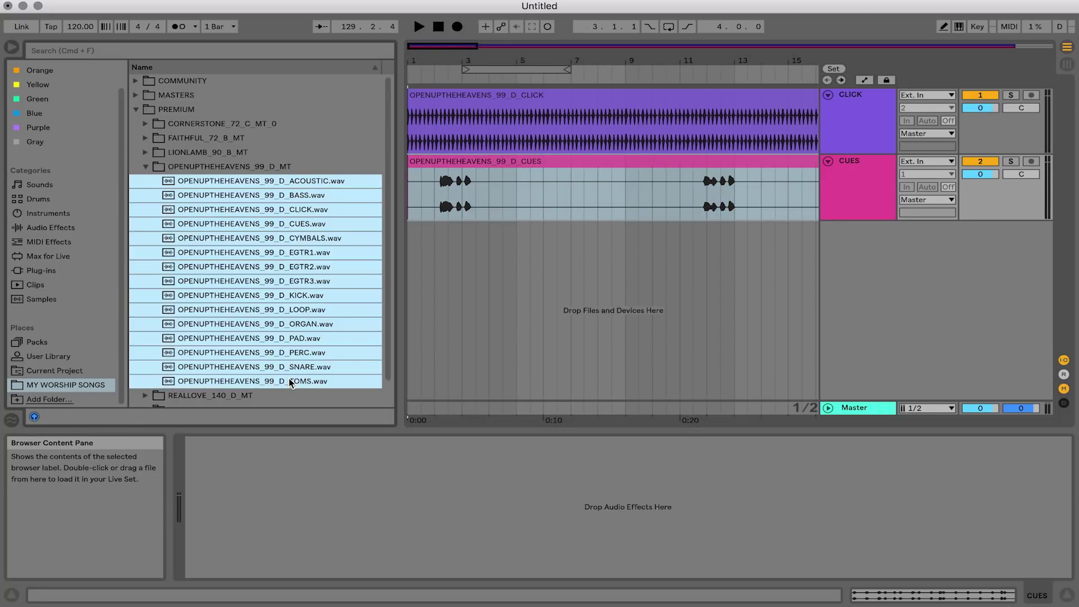
super+click(292, 222)
super+click(292, 211)
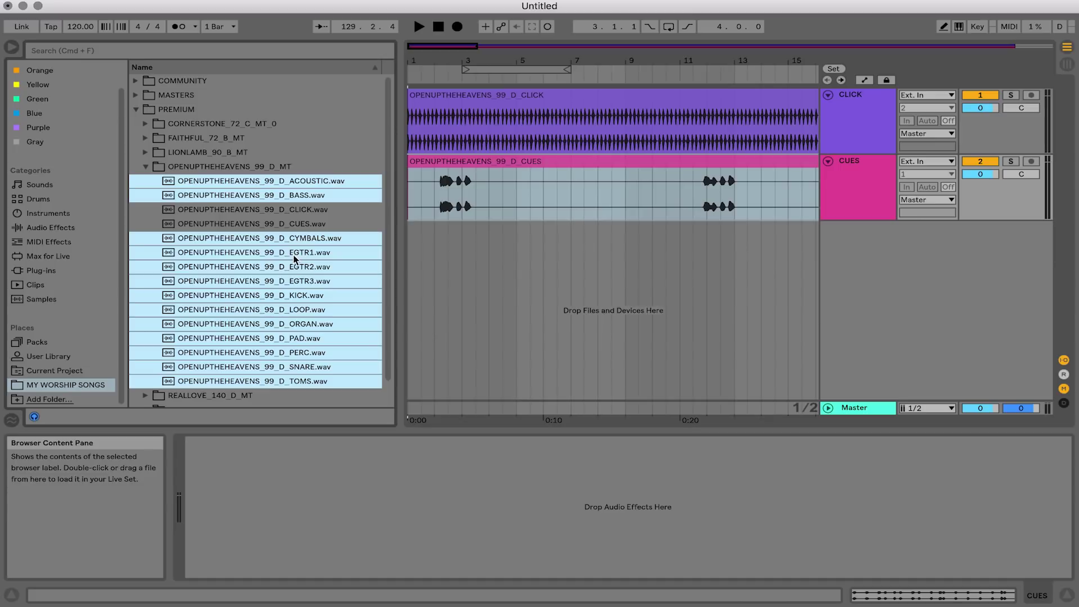
drag(240, 197, 409, 235)
key(super)
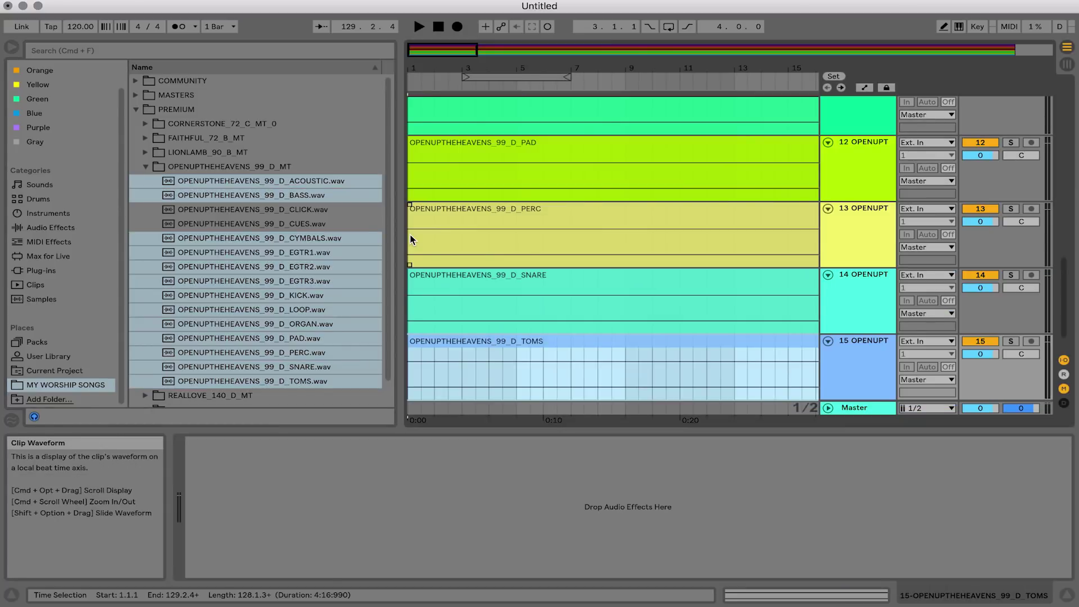
Collapse the OPENUPTHEHEAVENS_99_D_MT and PREMIUM folders and hide the browser to widen the arrangement.
click(146, 167)
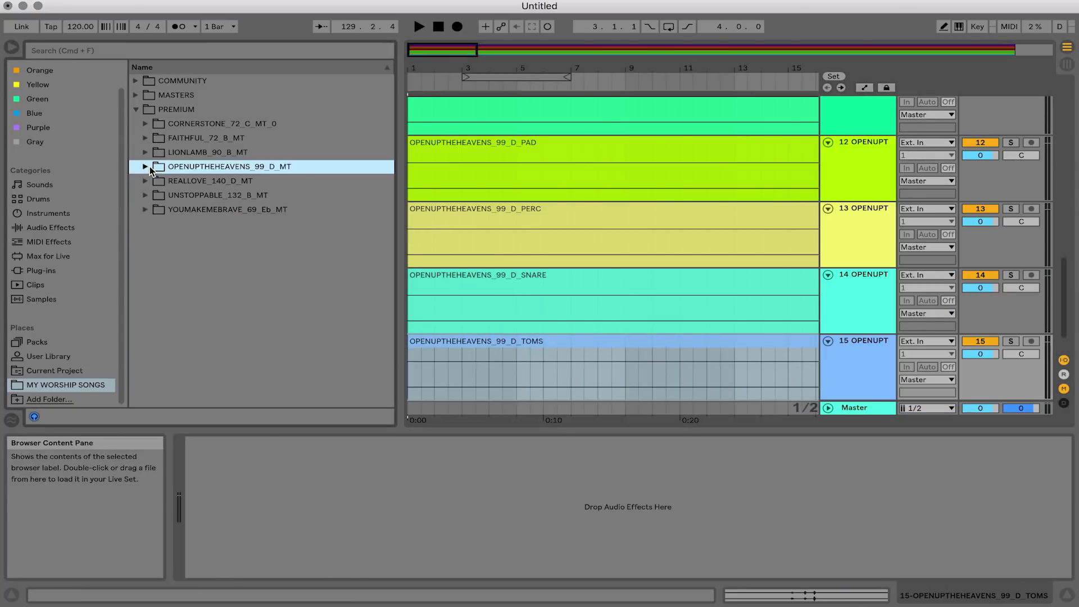
click(134, 109)
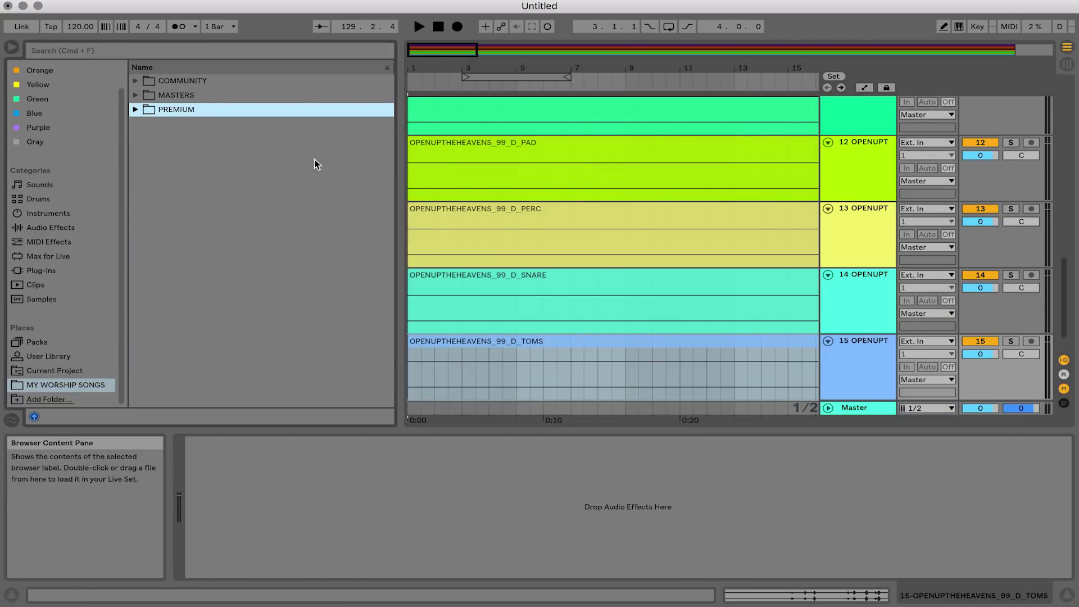
click(12, 47)
click(410, 313)
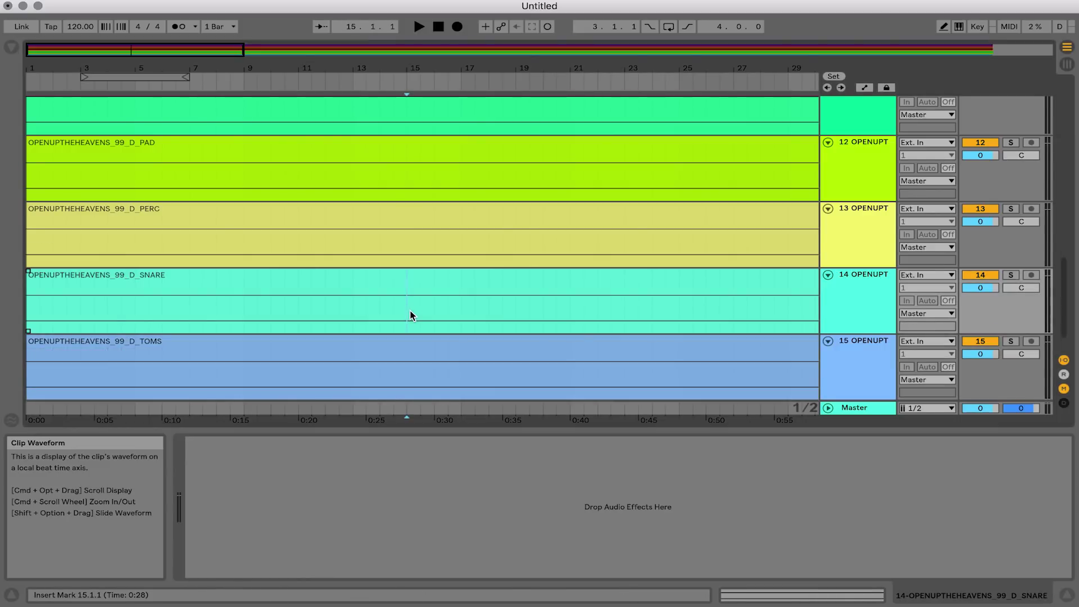
Rename the tracks holding the acoustic, bass and cymbals stems ACOUSTIC, BASS and CYMBALS.
scroll(412, 315, up, 5)
scroll(411, 314, down, 3)
scroll(412, 315, up, 10)
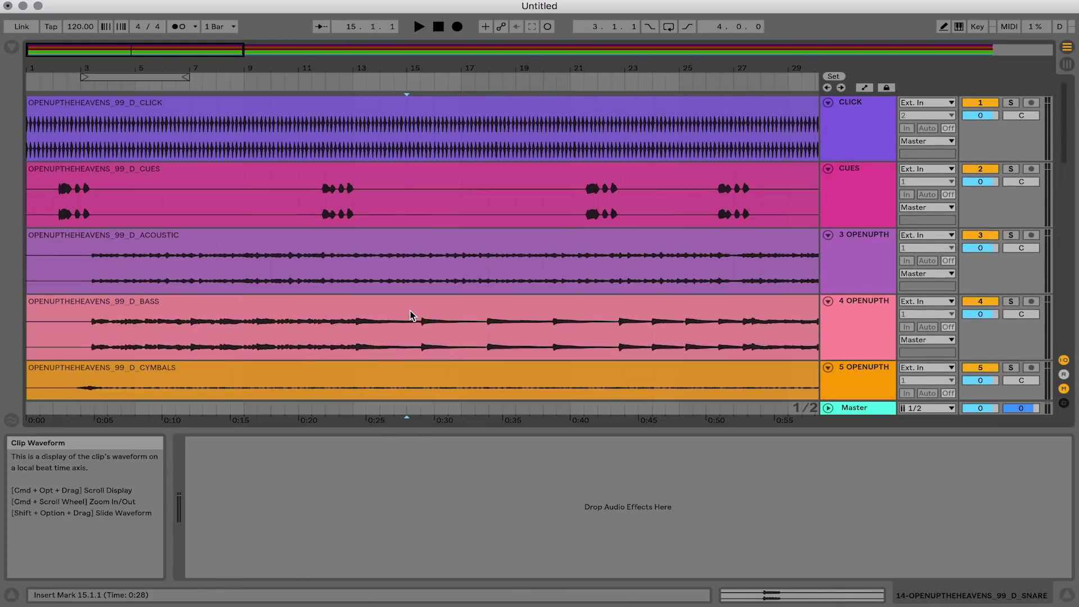
scroll(412, 315, down, 6)
scroll(412, 315, up, 2)
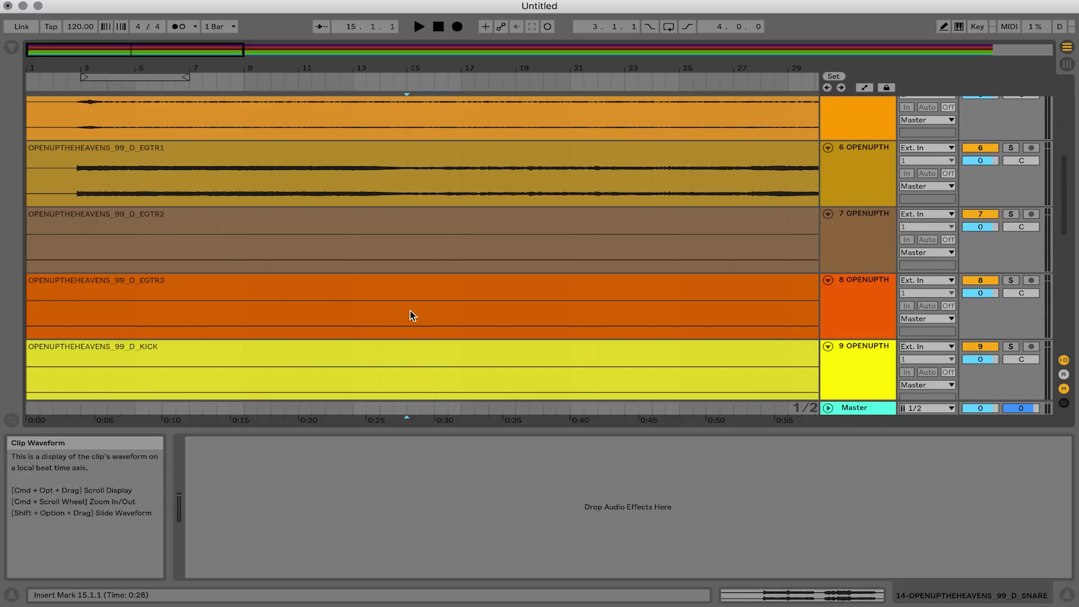
scroll(410, 313, up, 4)
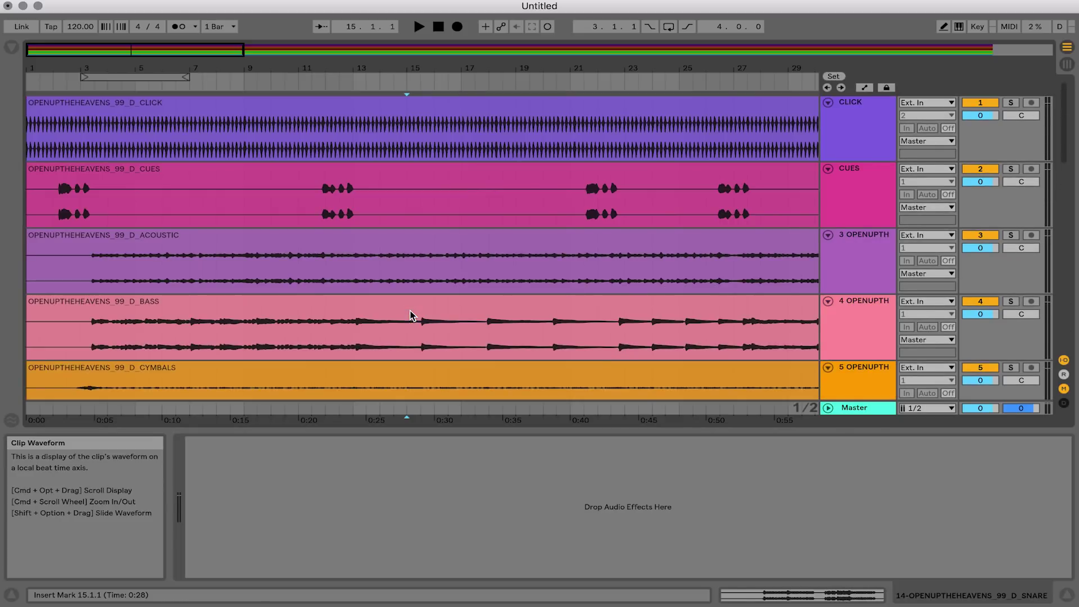
click(868, 252)
key(super+r)
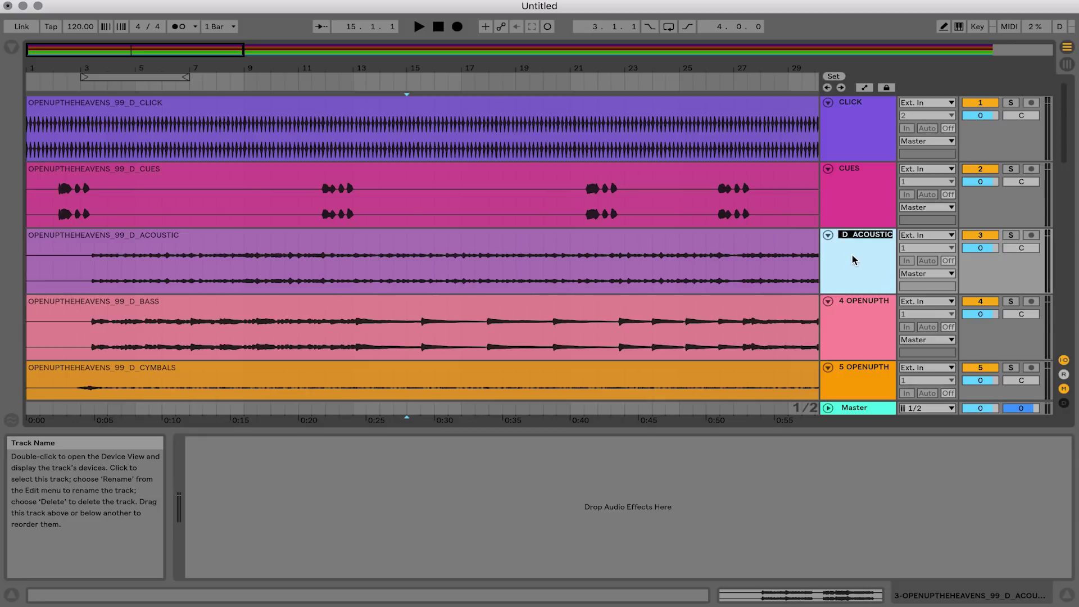
text(ACOU)
key(Tab)
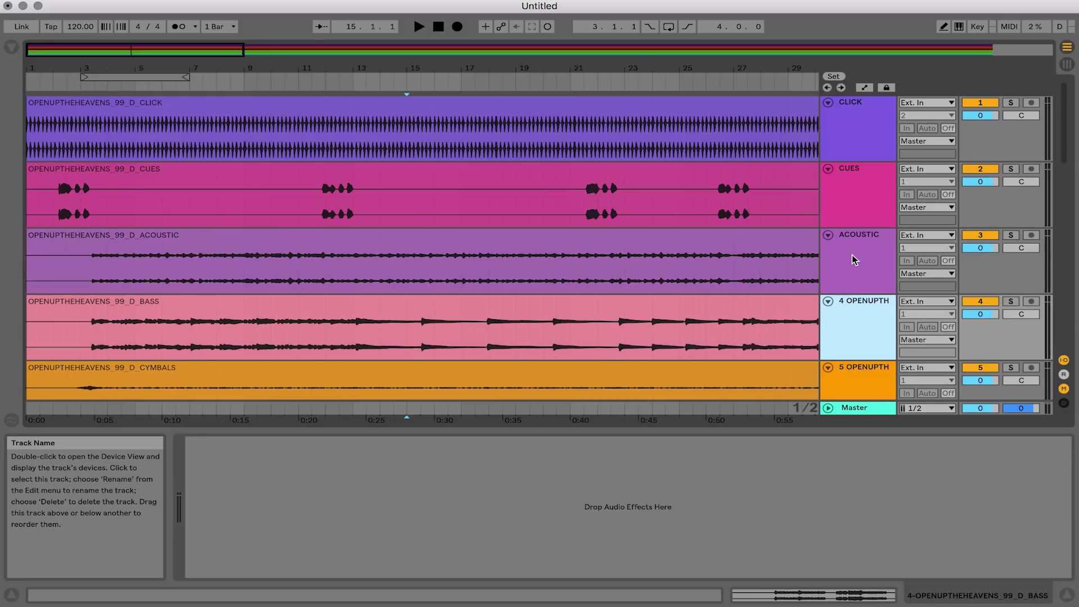
key(super+r)
text(BASS)
key(Tab)
text(C)
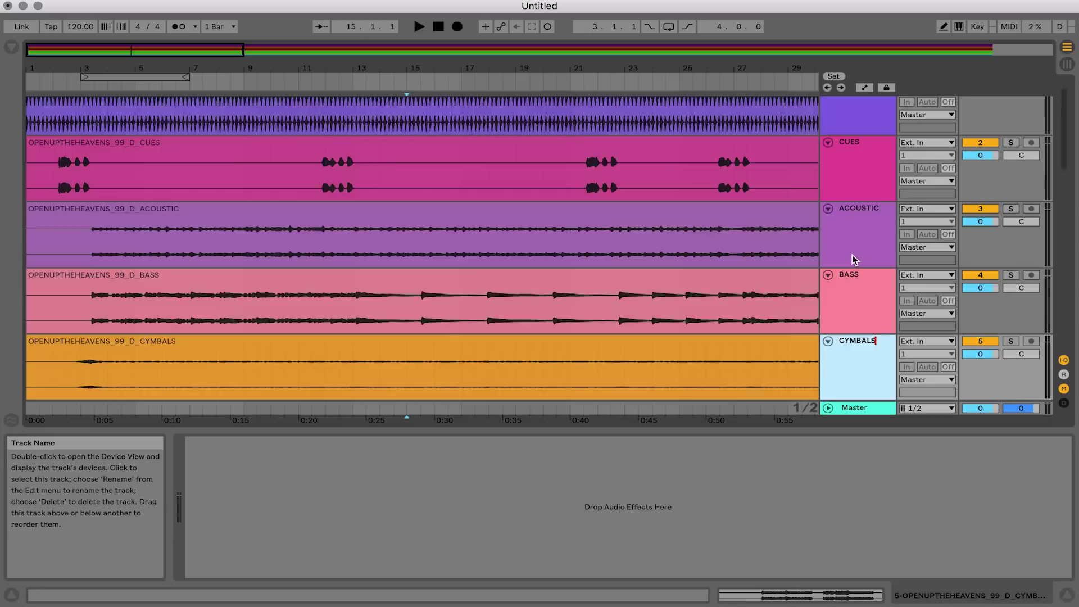
Rename the tracks holding the EGTR1, EGTR2 and EGTR3 stems ELEC 1, ELEC 2 and ELEC 3.
key(Tab)
text(ELEC 1)
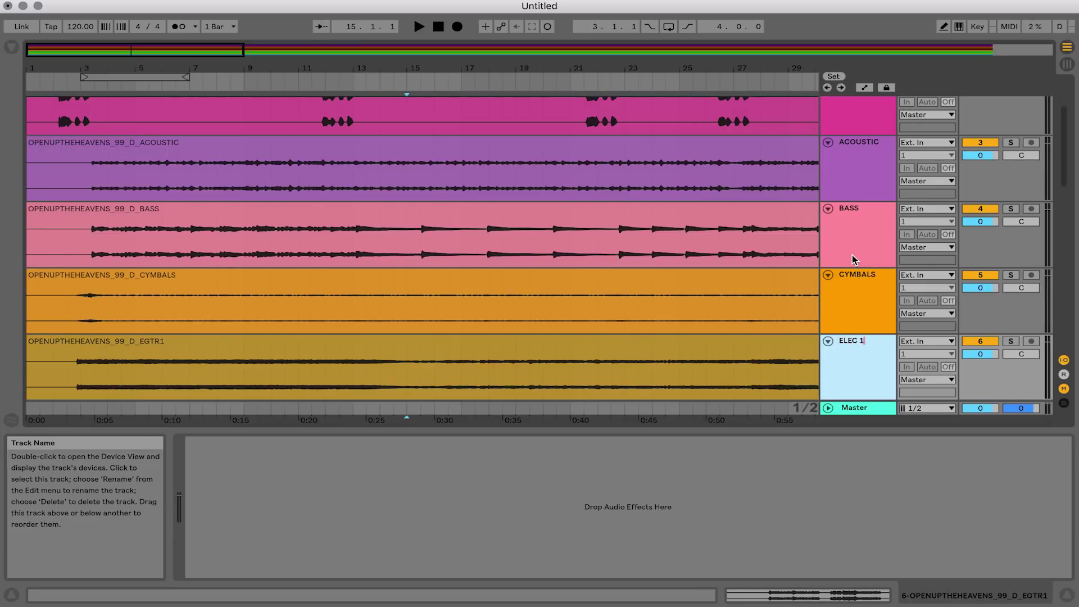
key(Tab)
text(ELEC 2)
key(Tab)
text(ELEC 3)
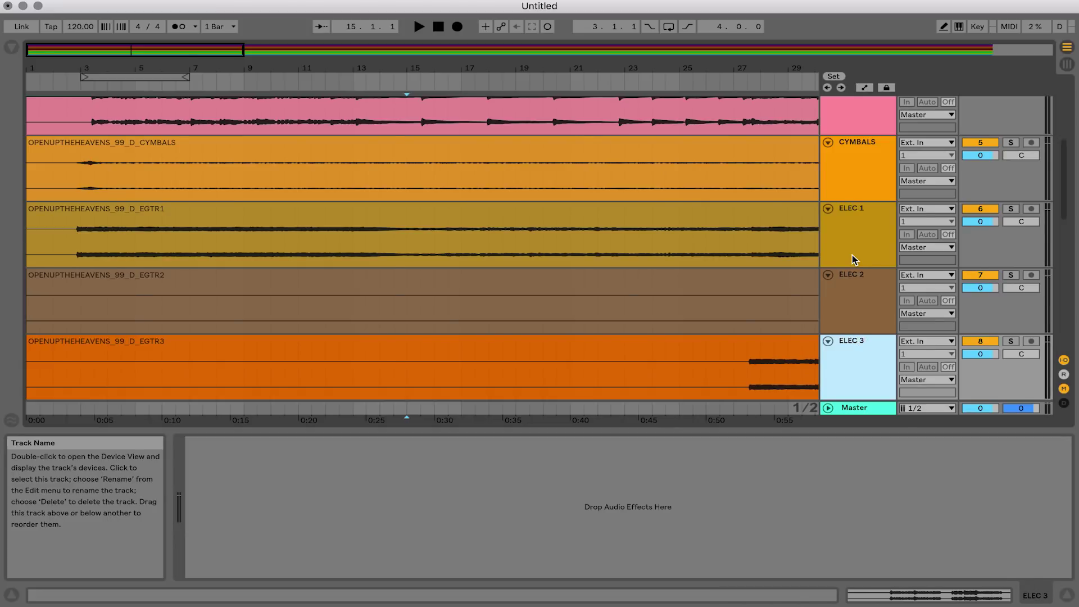
Rename the tracks holding the kick, loop and organ stems KICK, LOOP and ORGAN.
key(Tab)
text(KICK)
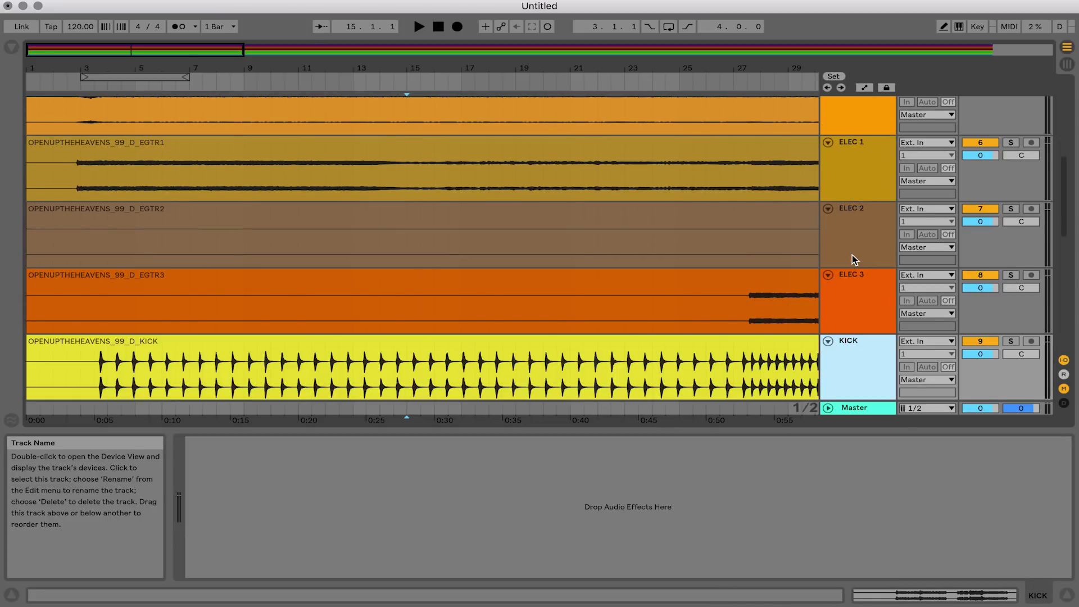
key(Tab)
text(LOOP)
key(Tab)
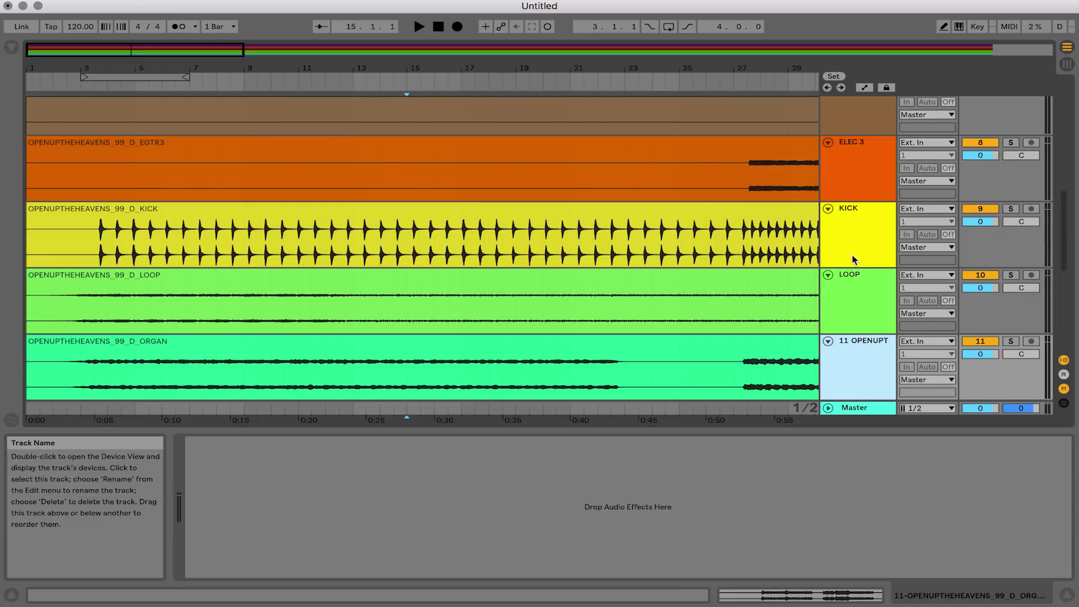
text(ORGAN)
key(Return)
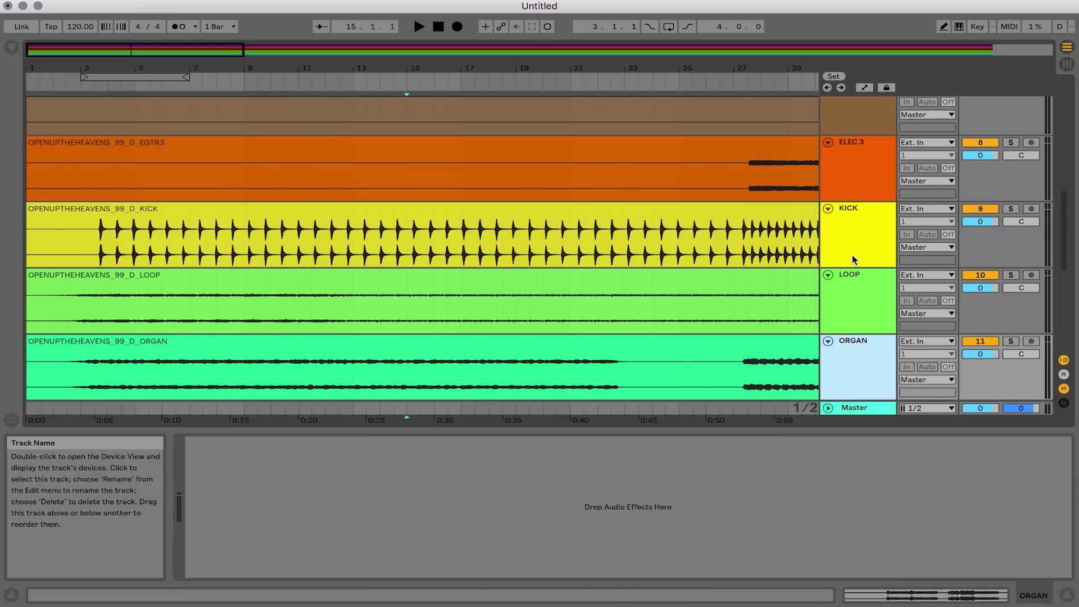
Rename the tracks holding the pad and percussion stems PAD and PERC.
key(Tab)
text(PAD)
key(Return)
key(Tab)
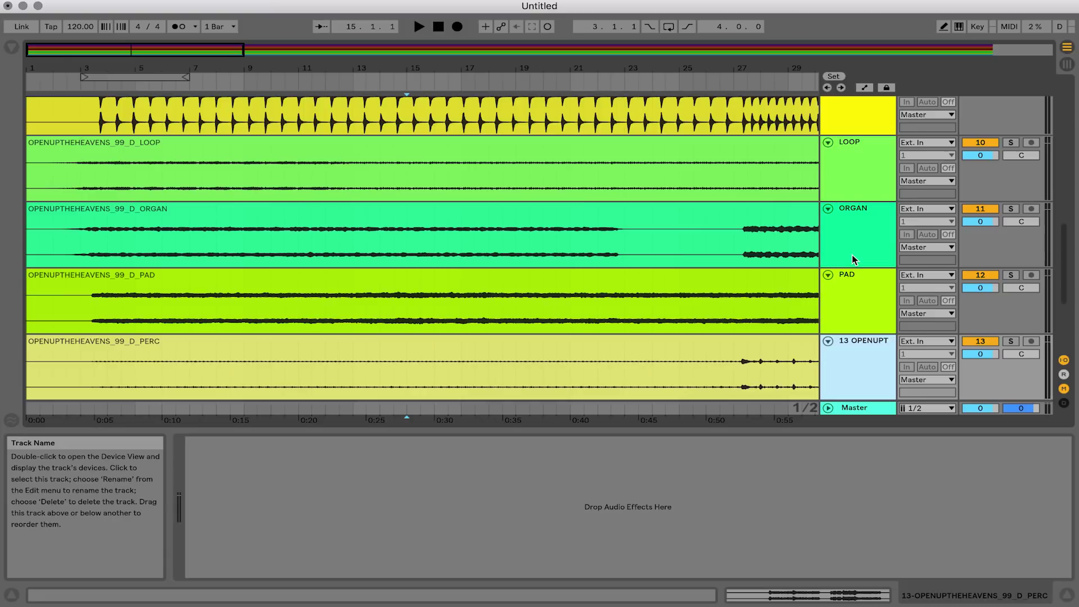
text(PERC)
key(Return)
Rename the tracks holding the snare and toms stems SNARE and TOMS.
key(Tab)
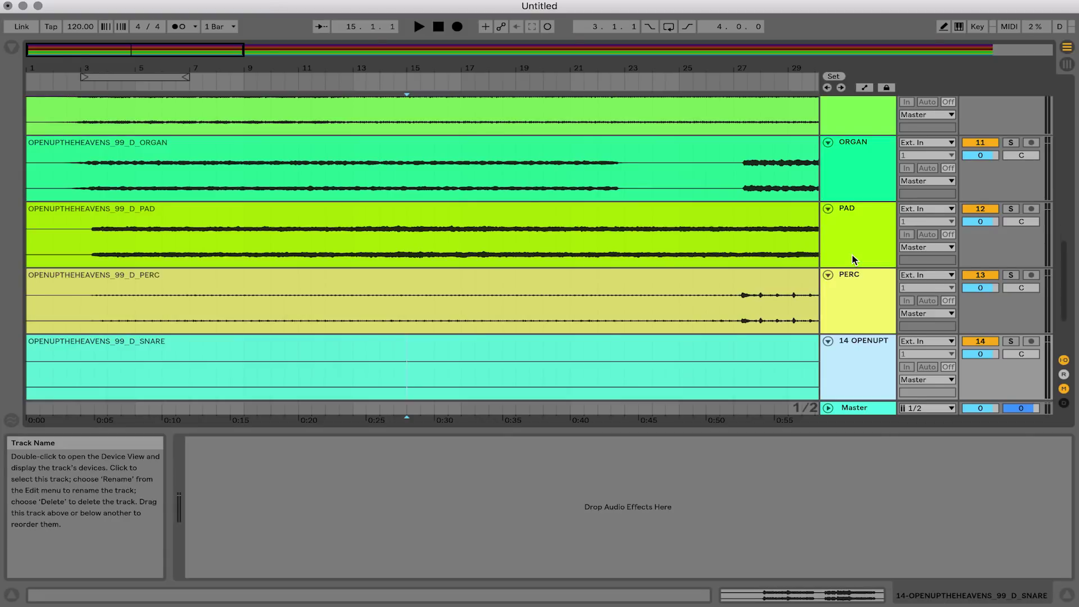
text(SNARE)
key(Return)
key(Tab)
text(TOMS)
key(Return)
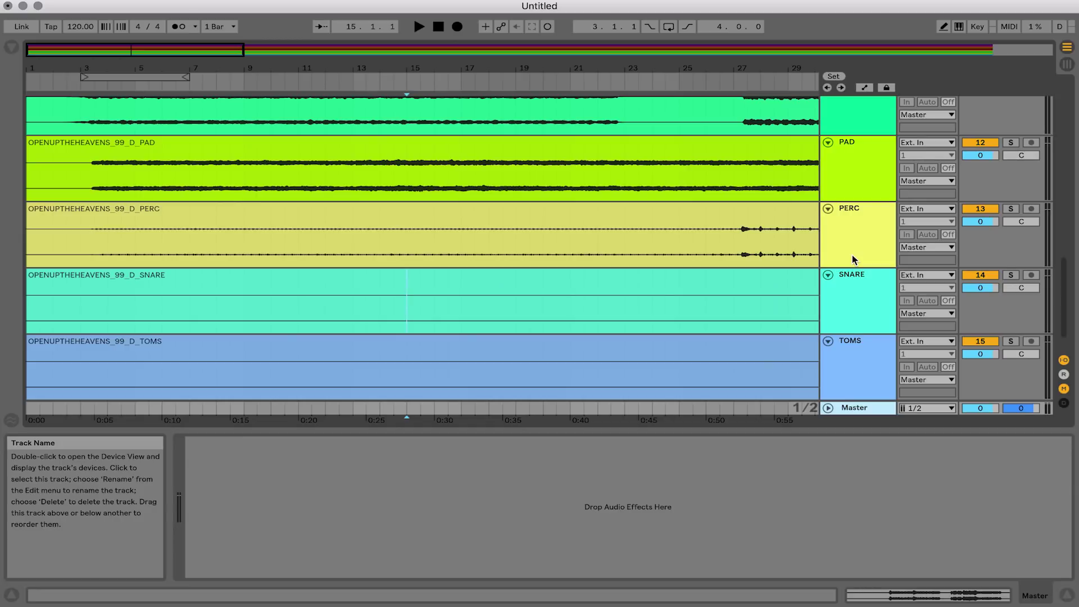
Play the arrangement from about bar 8, turn on the metronome to compare it with the stems, and stop playback.
click(848, 354)
scroll(845, 277, up, 5)
scroll(846, 277, up, 6)
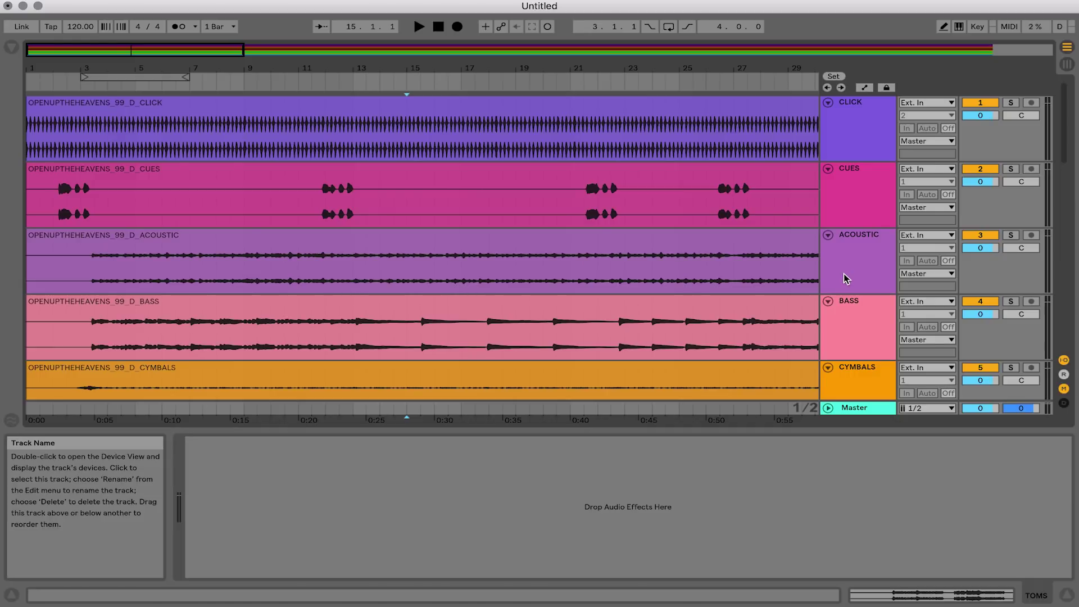
click(235, 79)
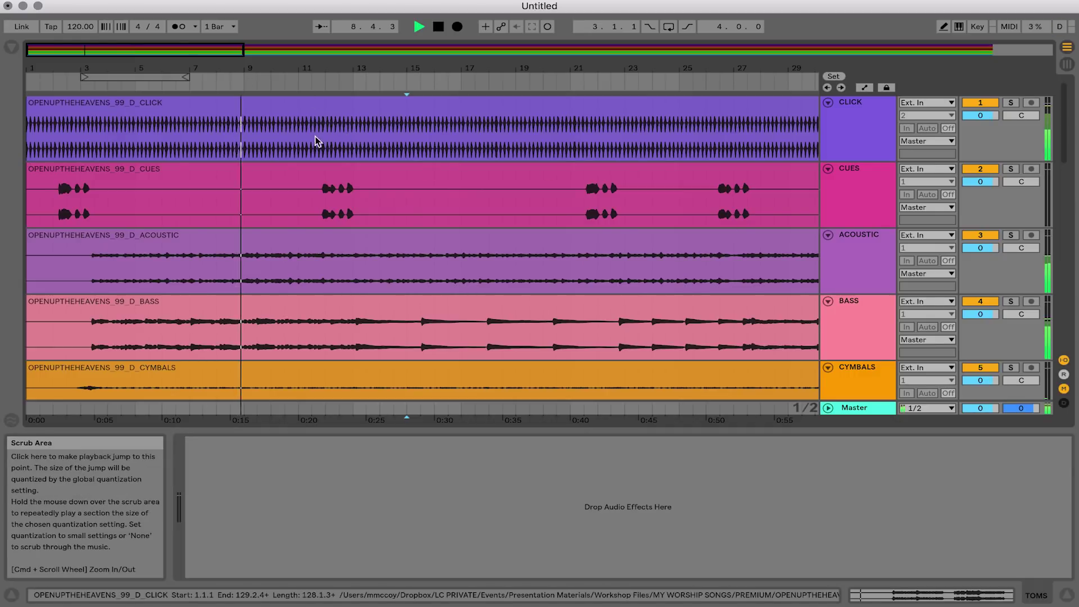
click(177, 27)
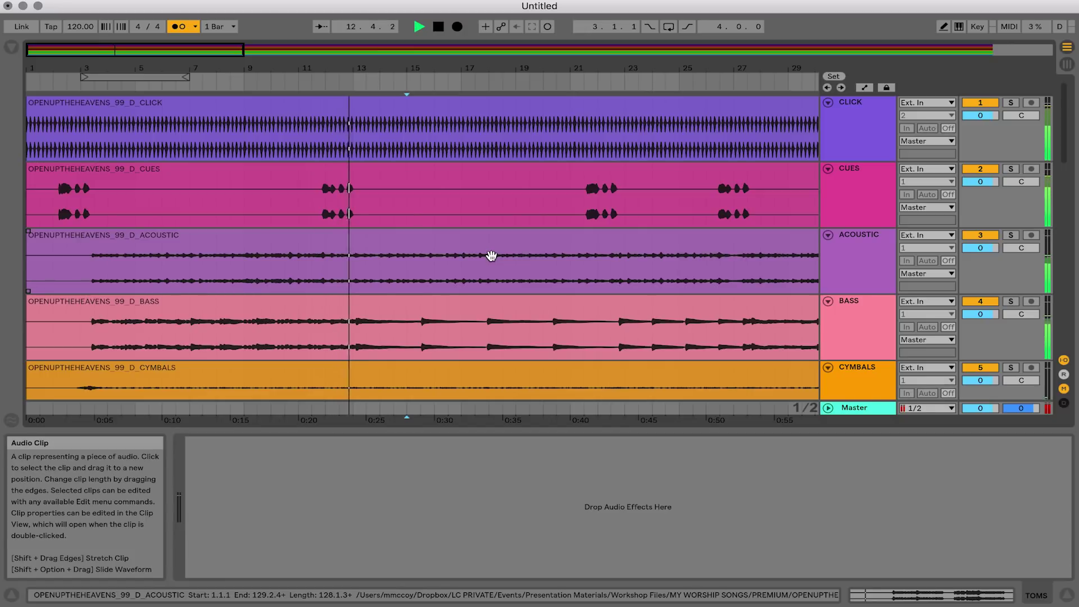
key(space)
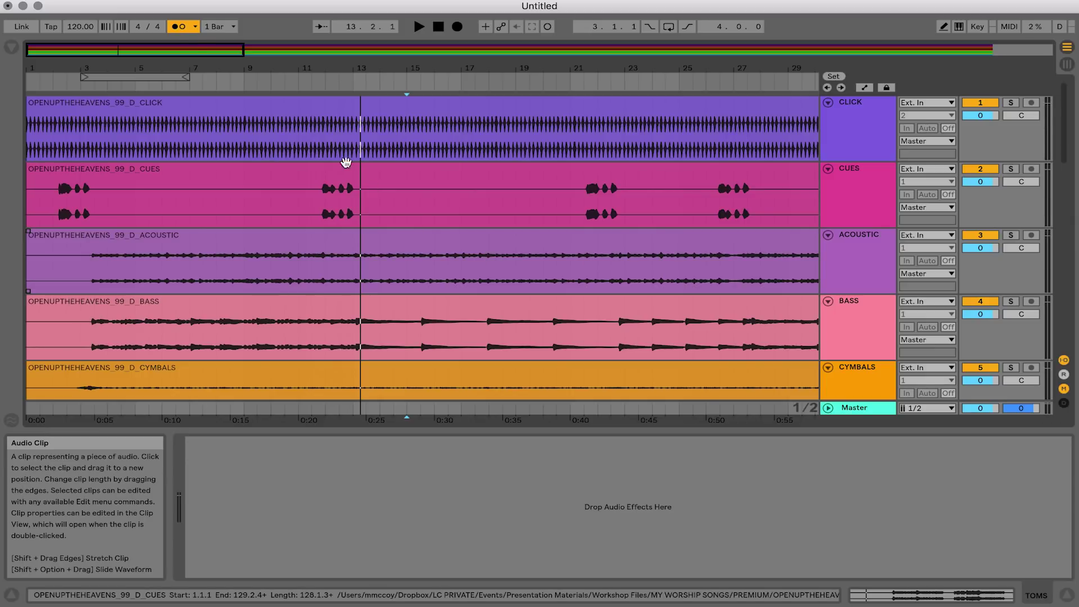
Check the Auto-Warp Long Samples setting in the Record/Warp/Launch preferences and close them.
click(53, 0)
click(67, 31)
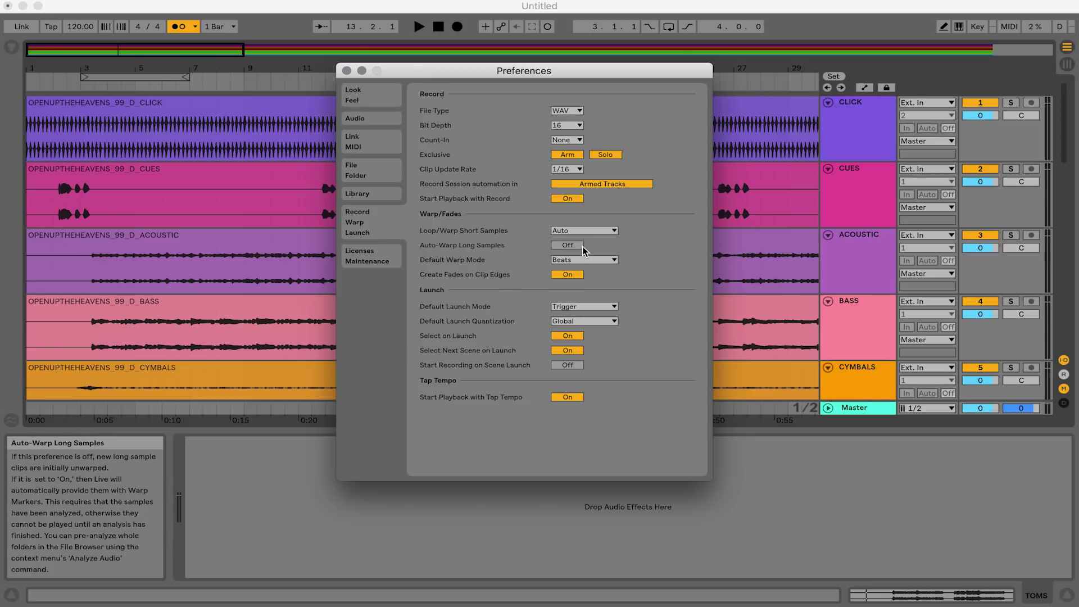
click(346, 70)
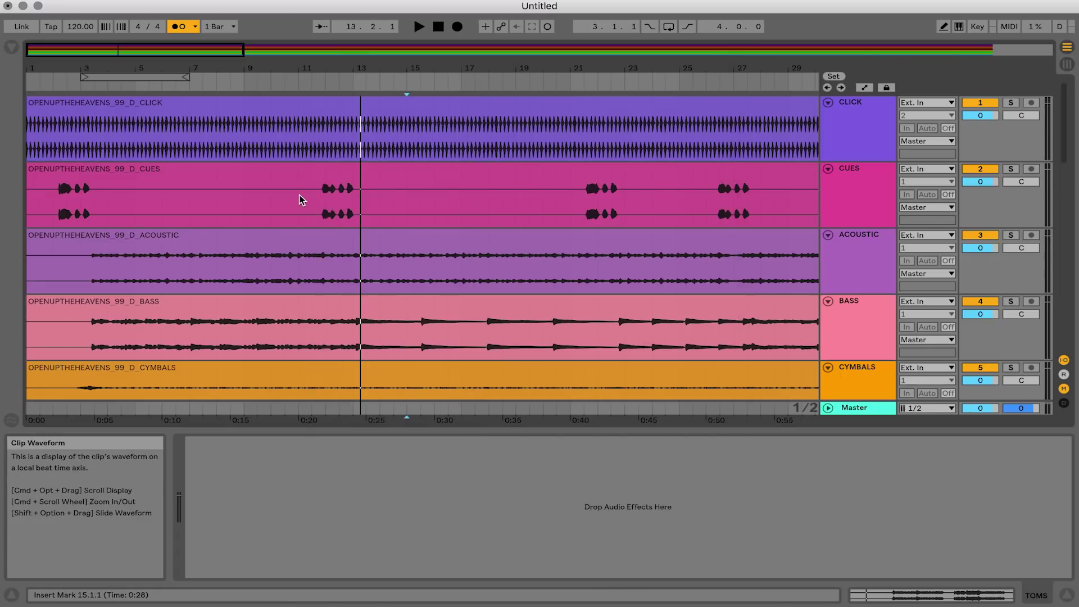
Play the arrangement from bar 11 with the metronome on.
click(299, 200)
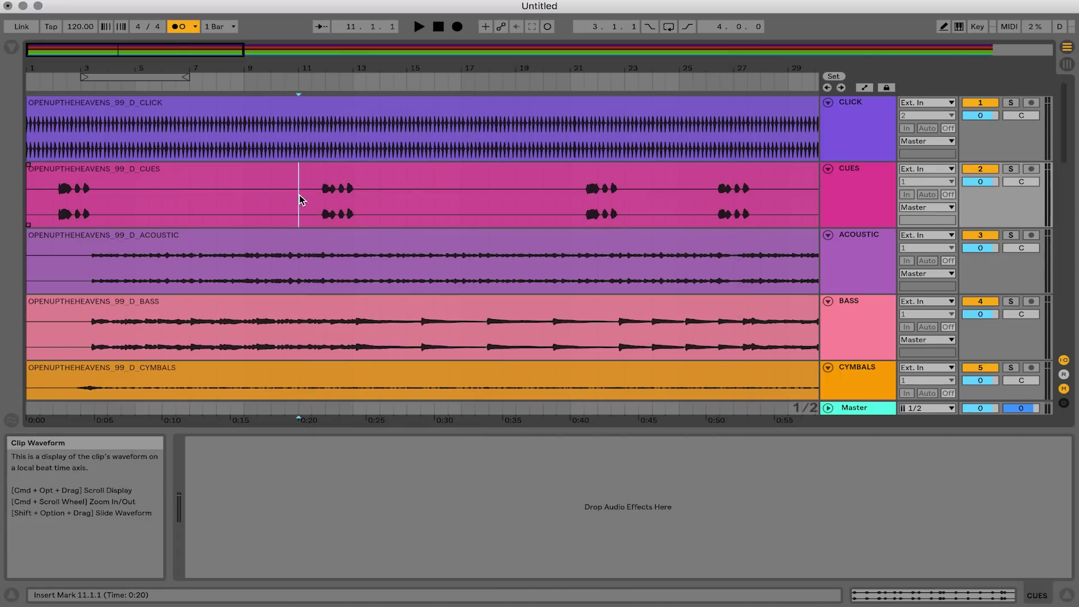
click(296, 88)
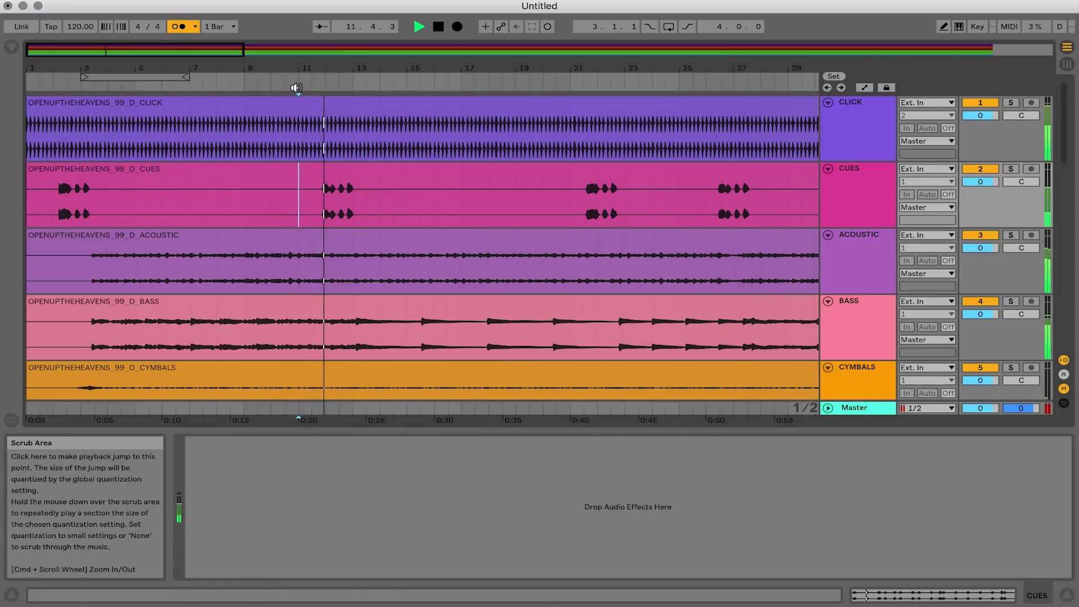
Stop playback and compare the click stem's first transients with the beat grid near bar 1.
key(space)
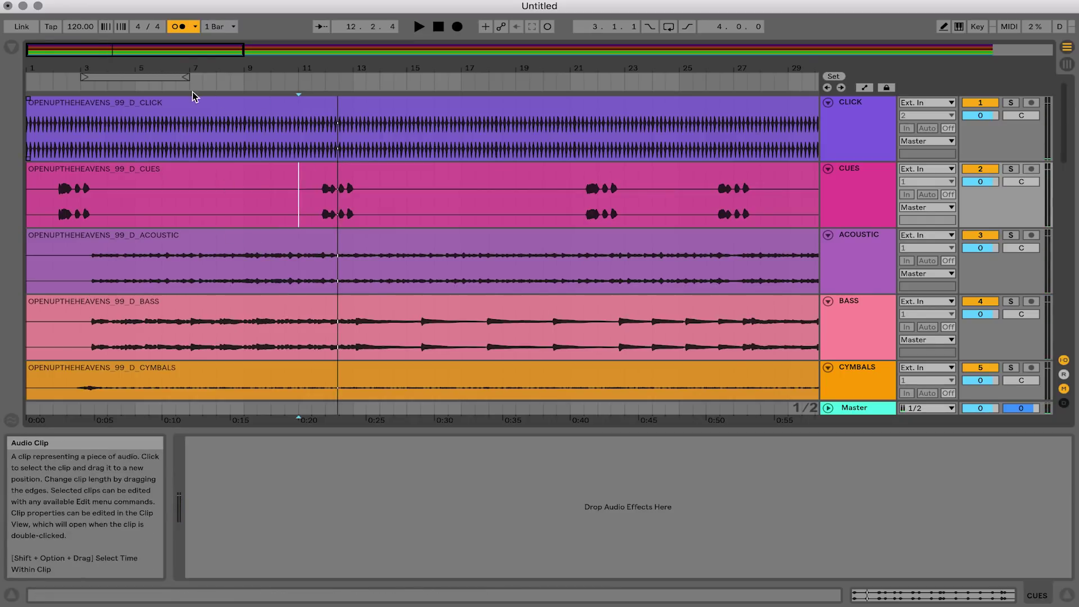
drag(45, 68, 45, 143)
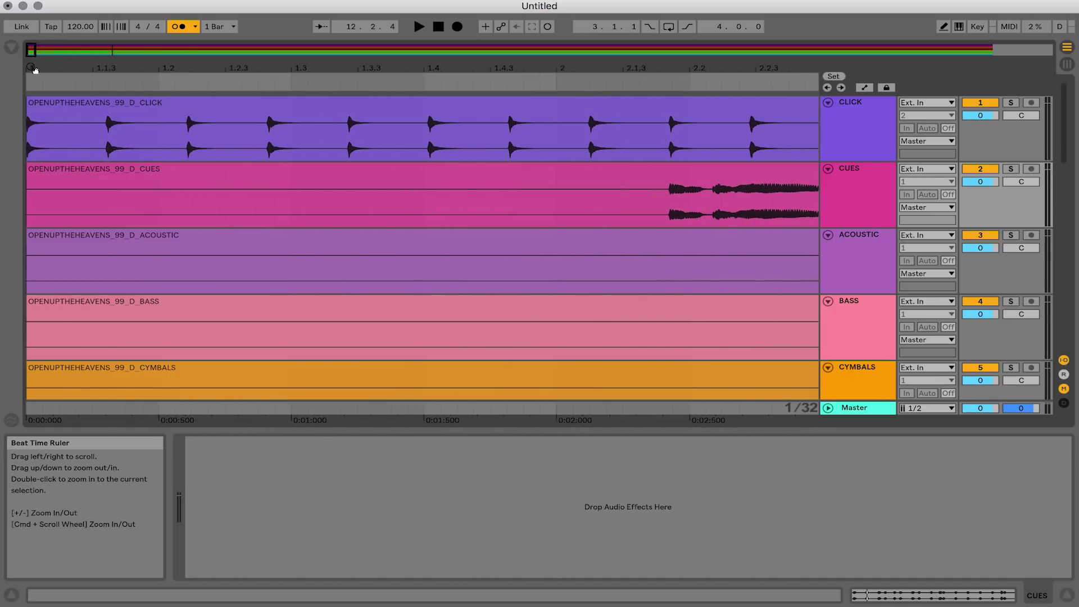
click(111, 137)
click(192, 145)
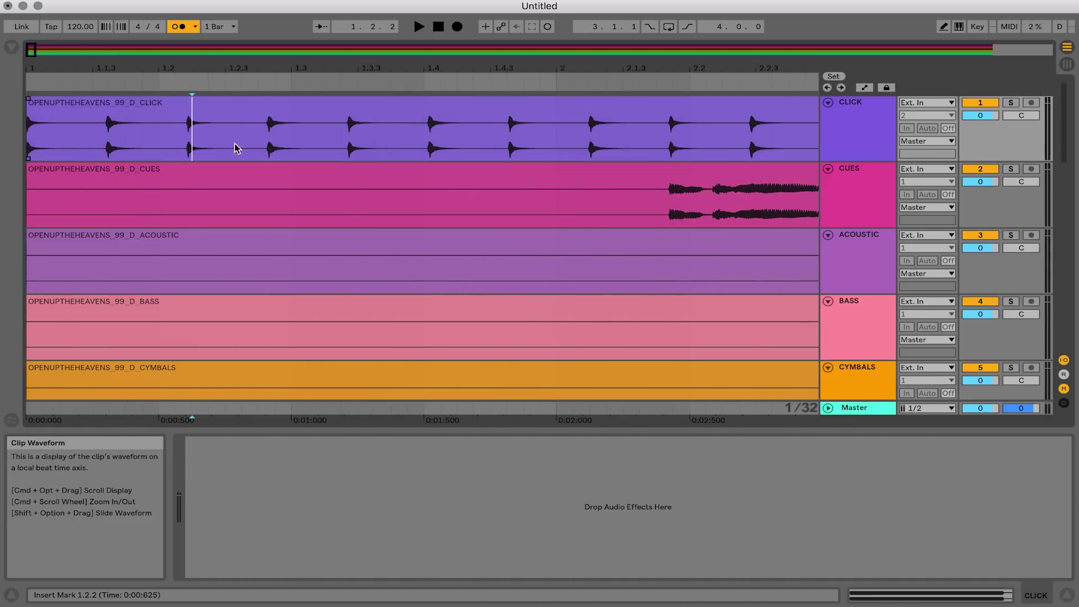
click(266, 151)
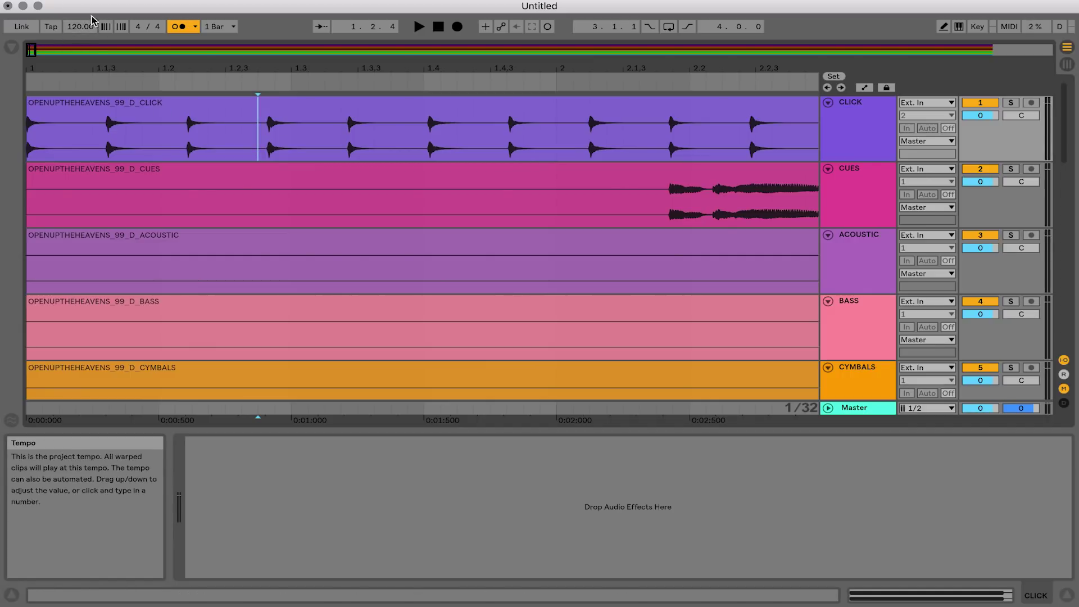
Set the project tempo to 99 BPM and play from bar 3 with the metronome on to check the stems' timing.
click(77, 31)
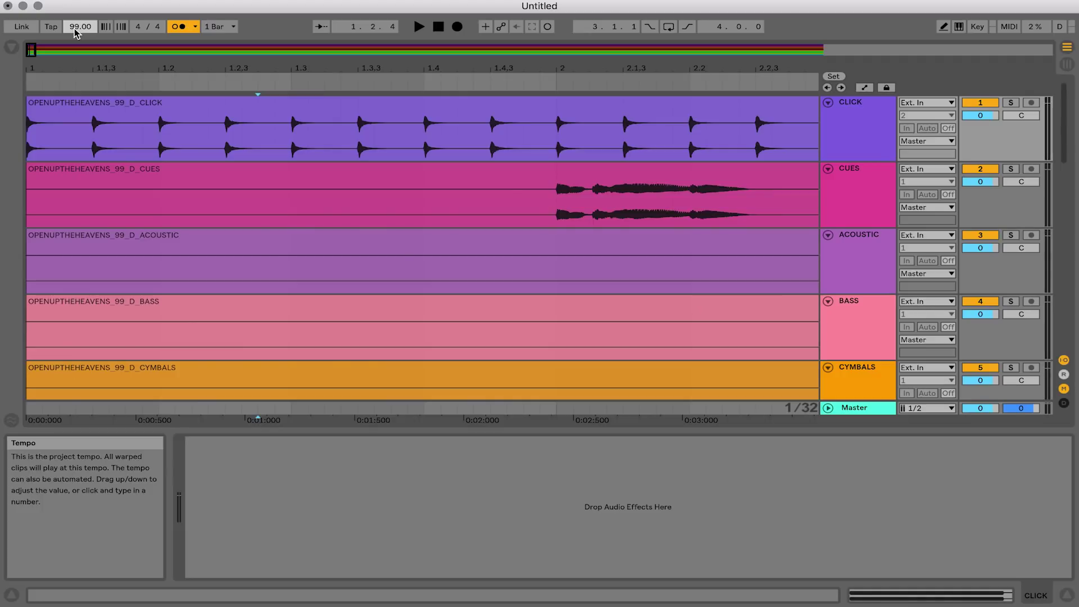
drag(416, 65, 415, 23)
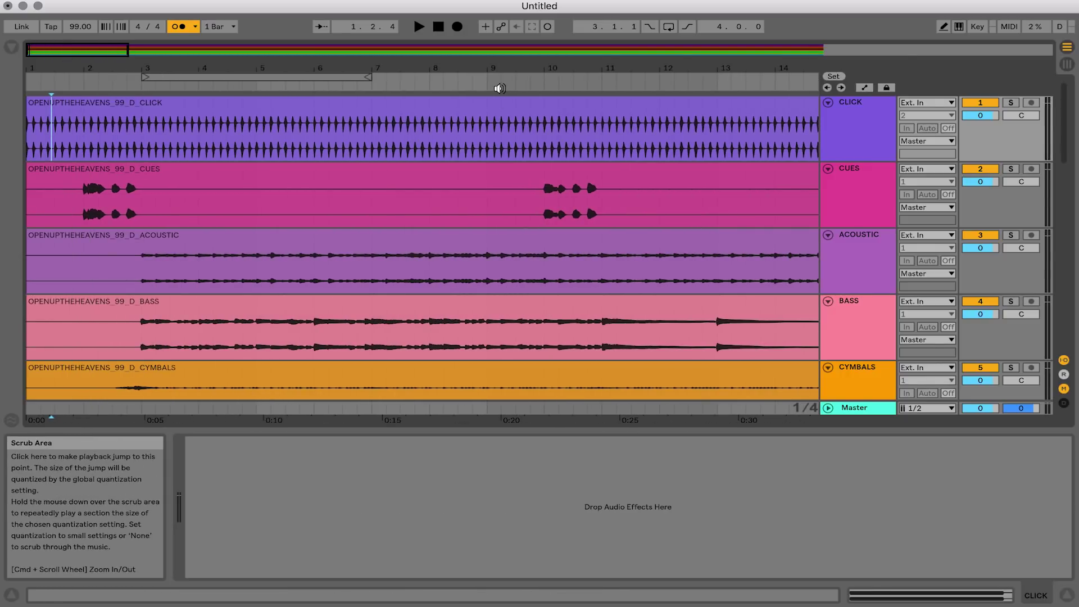
click(368, 77)
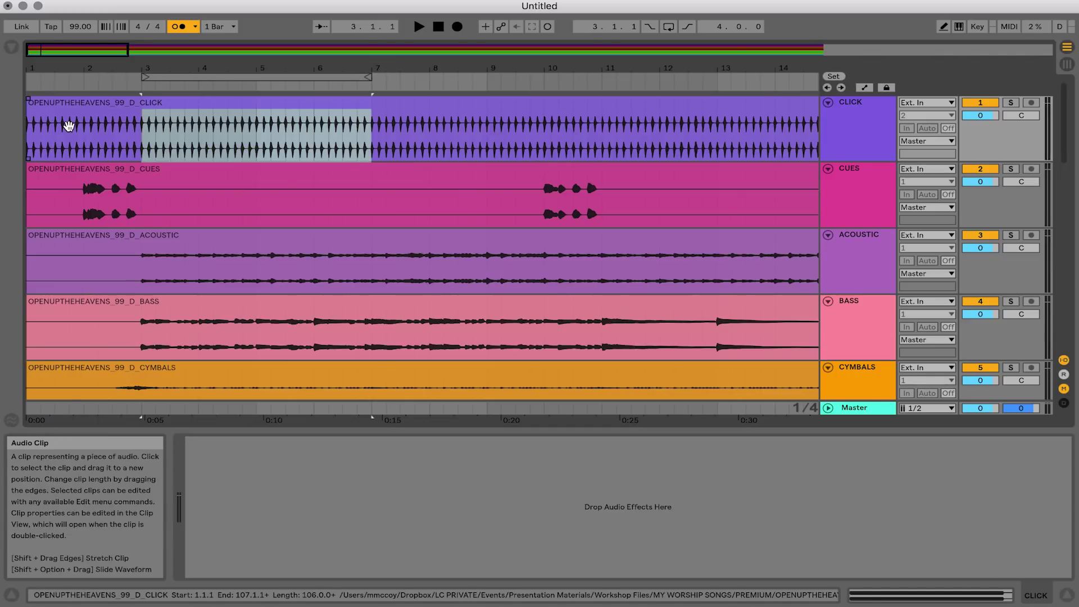
drag(168, 68, 182, 95)
click(181, 87)
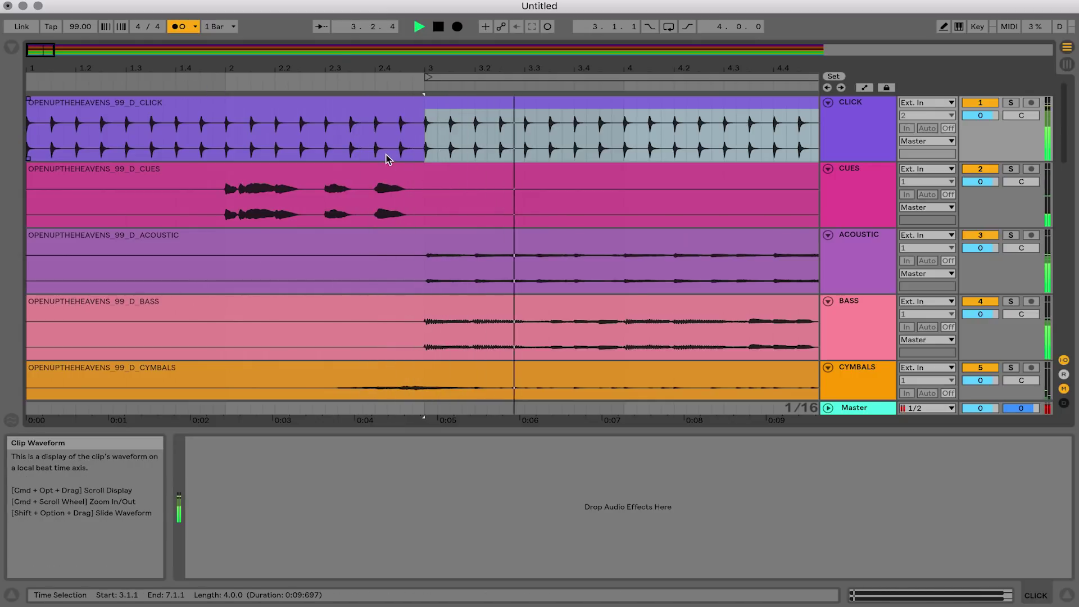
key(space)
Add a locator at bar 3, where the music starts, and name it INTRO.
click(425, 147)
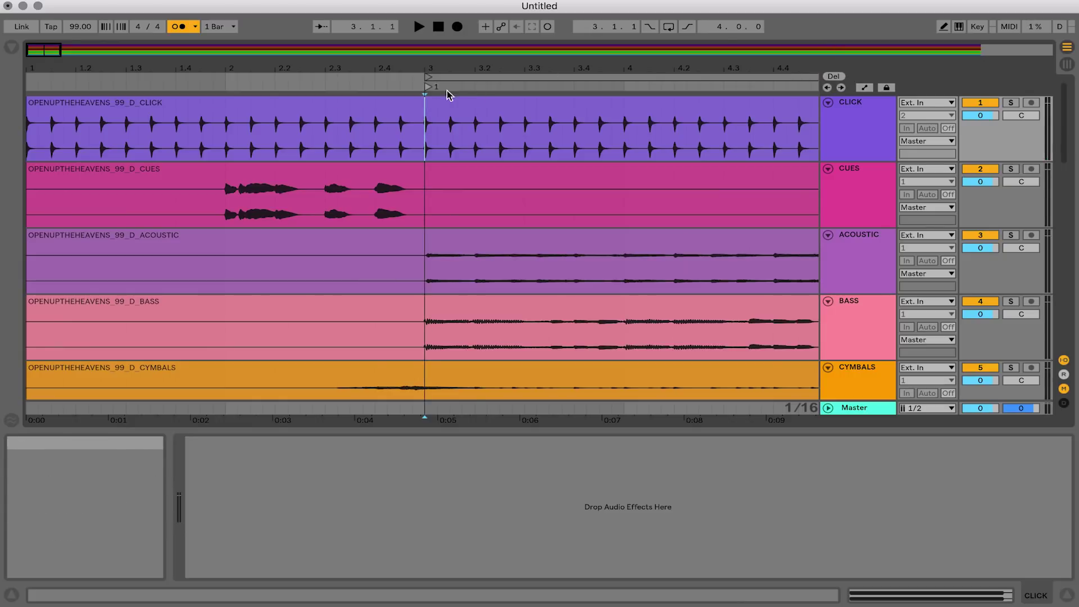
mouse_move(430, 86)
mouse_down()
mouse_move(314, 87)
mouse_move(425, 89)
mouse_up()
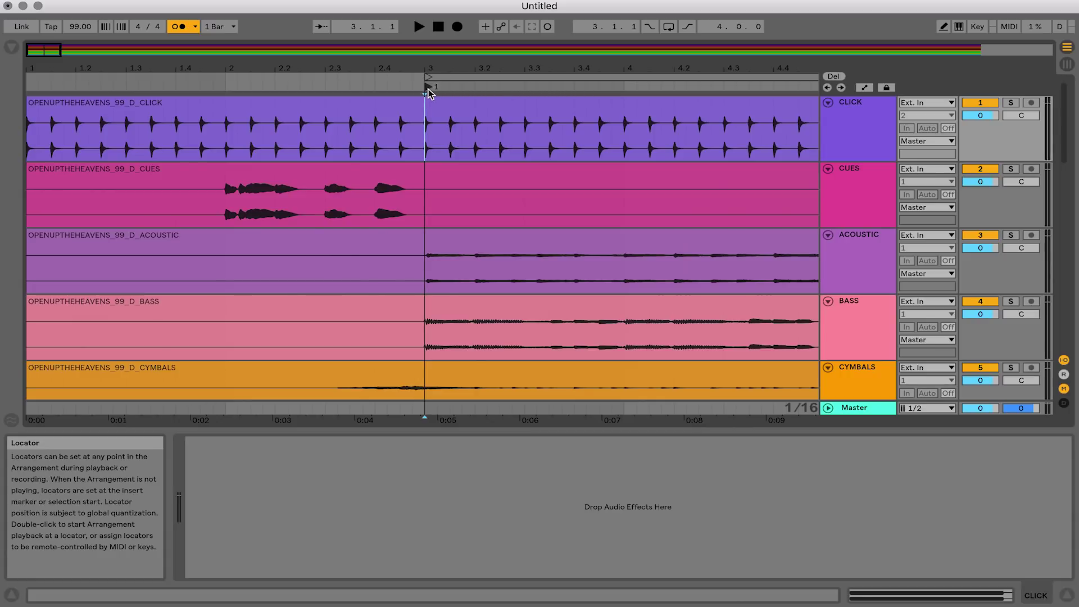
right_click(428, 89)
click(457, 110)
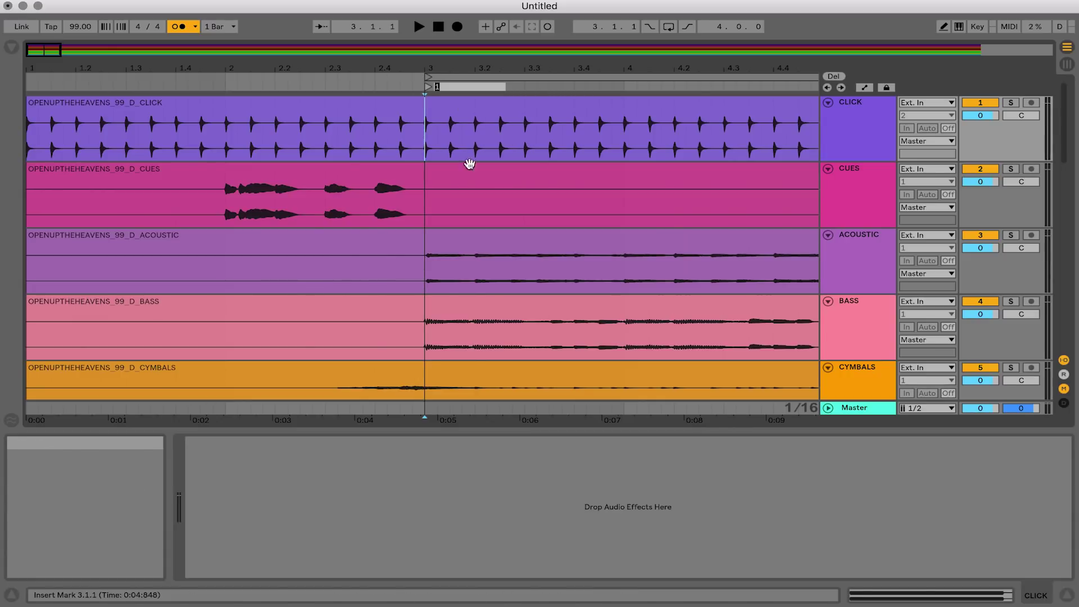
text(INTRO)
key(Return)
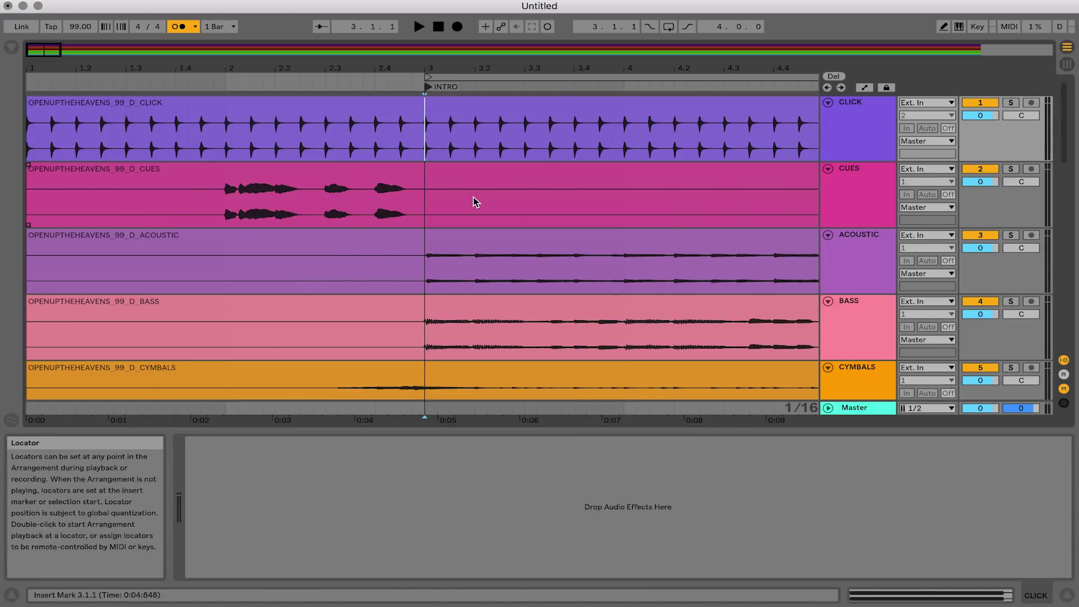
Listen to the spoken cue at bar 10 and place a locator named VERSE at bar 11.
scroll(563, 180, right, 10)
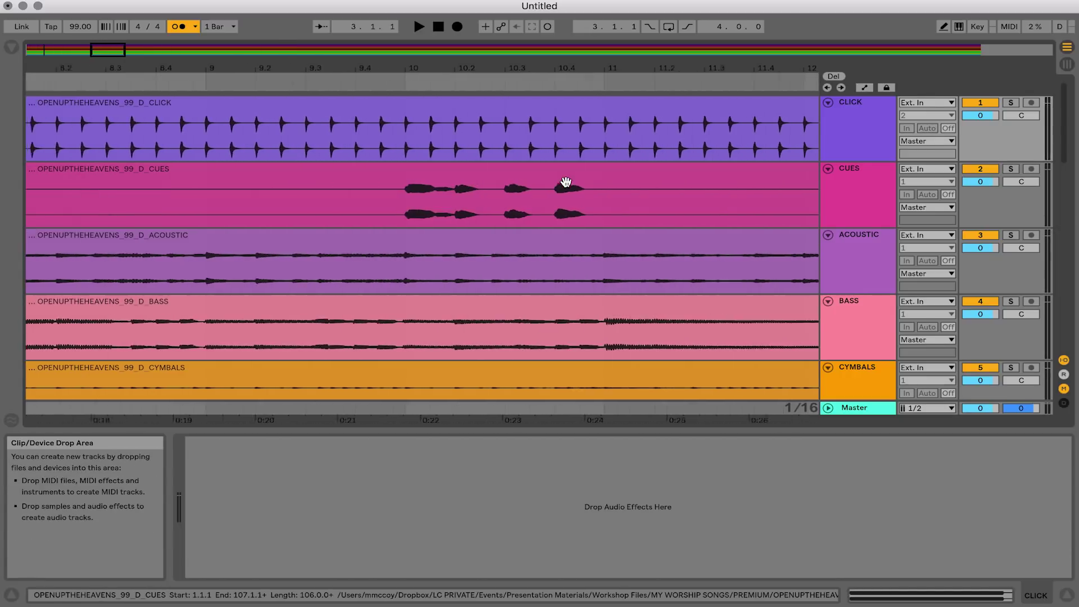
scroll(565, 181, right, 3)
click(164, 207)
key(space)
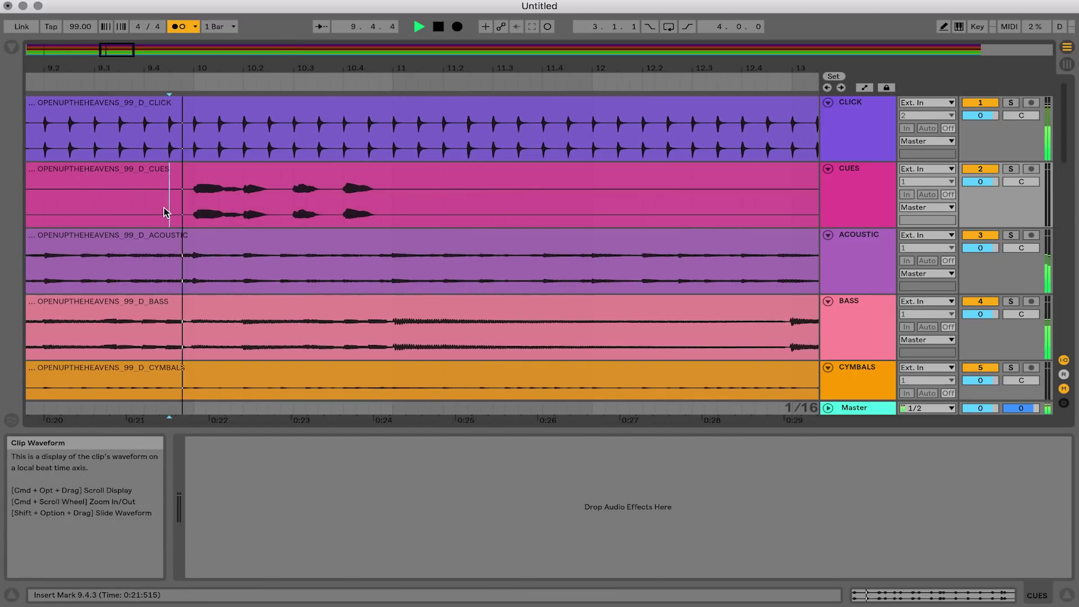
key(space)
click(834, 77)
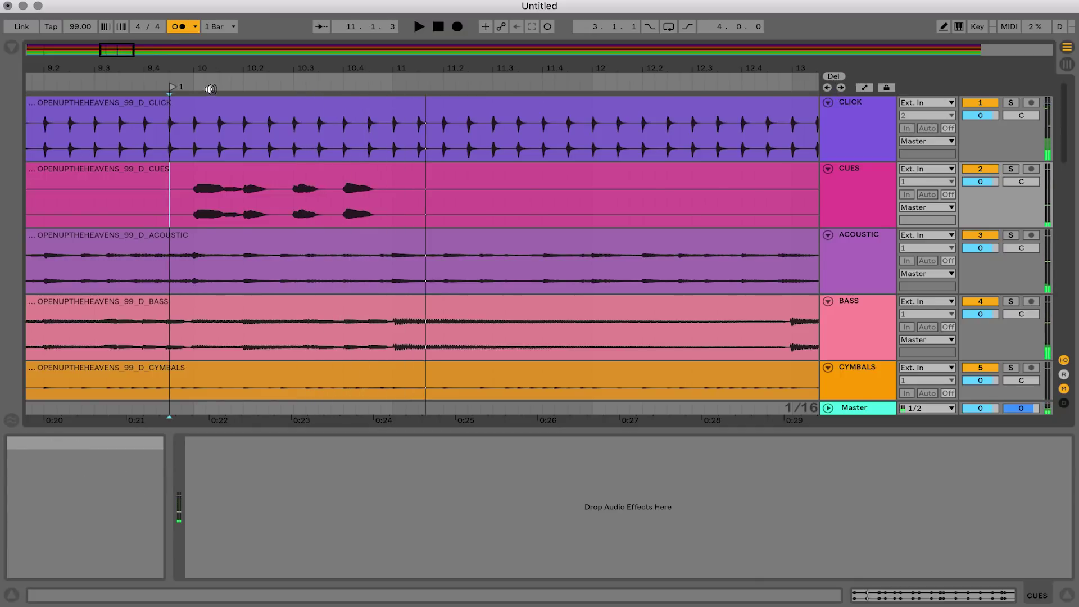
drag(173, 87, 392, 90)
right_click(397, 88)
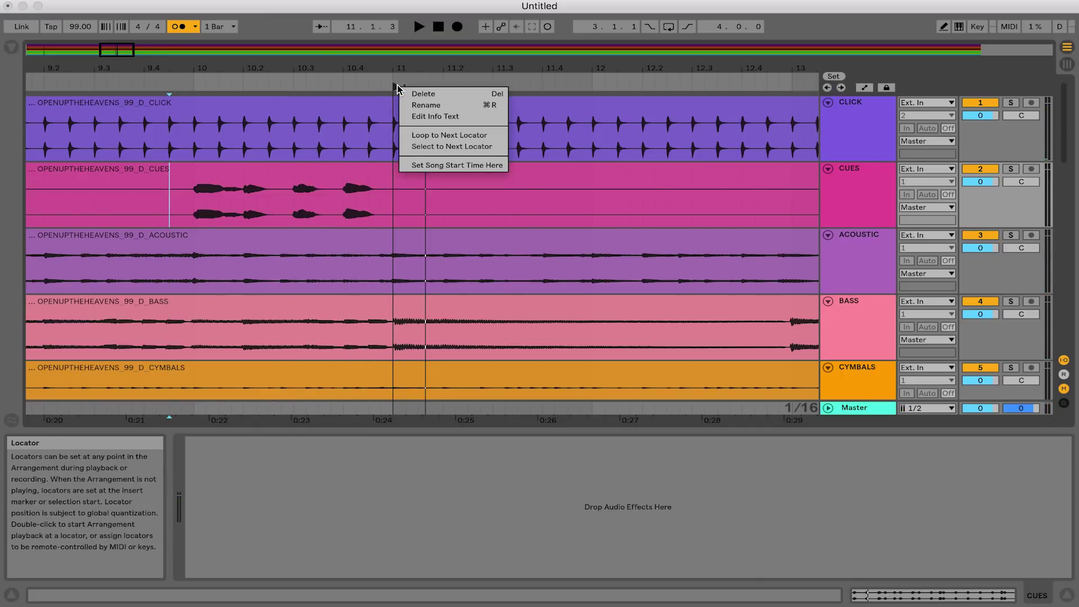
click(418, 105)
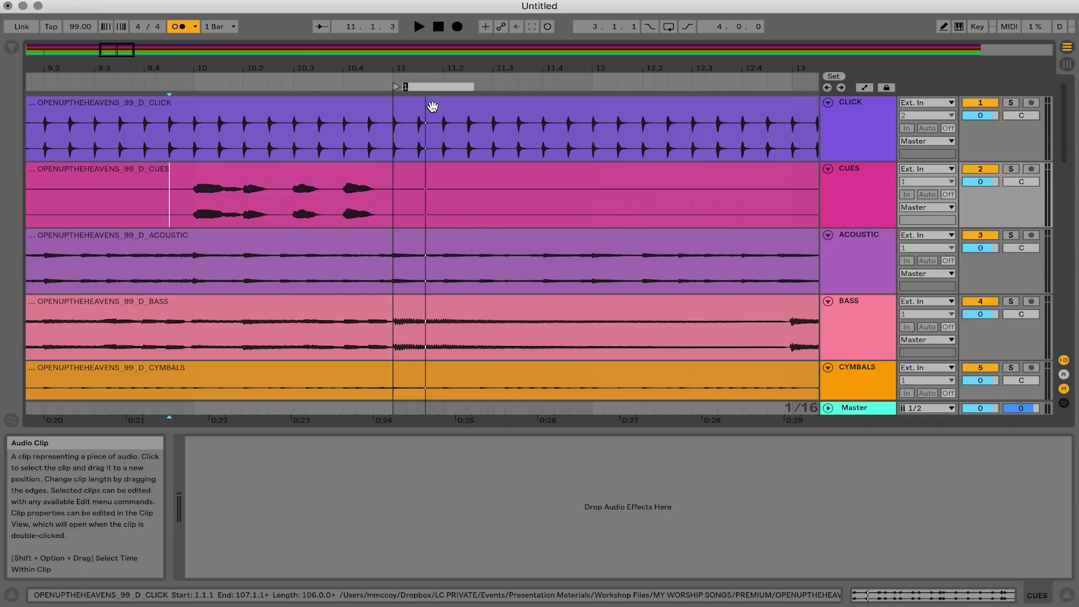
key(Return)
Map the computer key A to the Set/Delete Locator control and leave key mapping mode.
drag(530, 73, 515, 20)
click(979, 28)
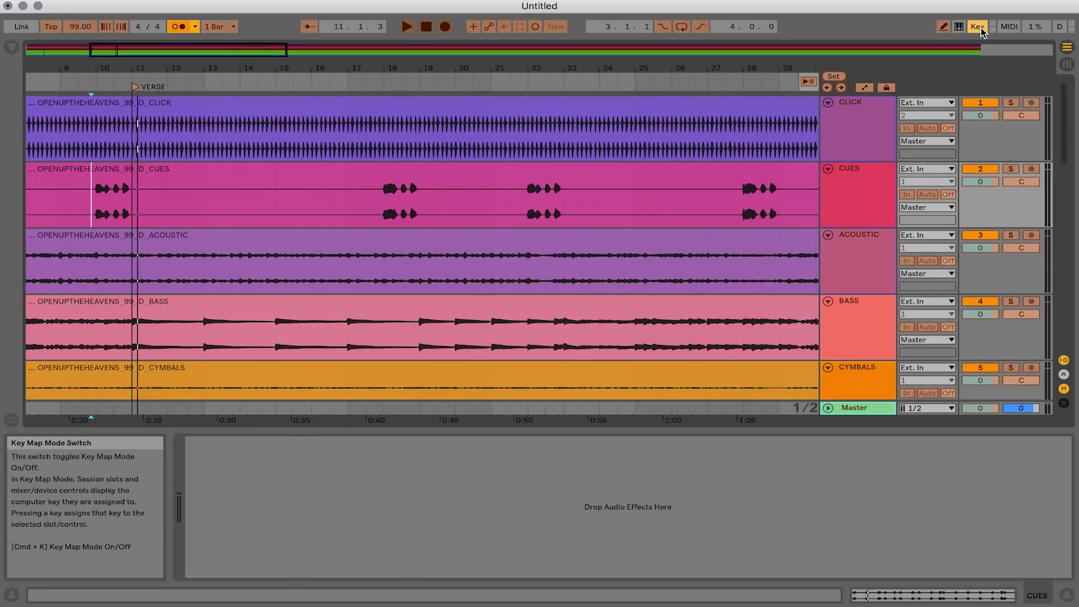
click(837, 76)
key(a)
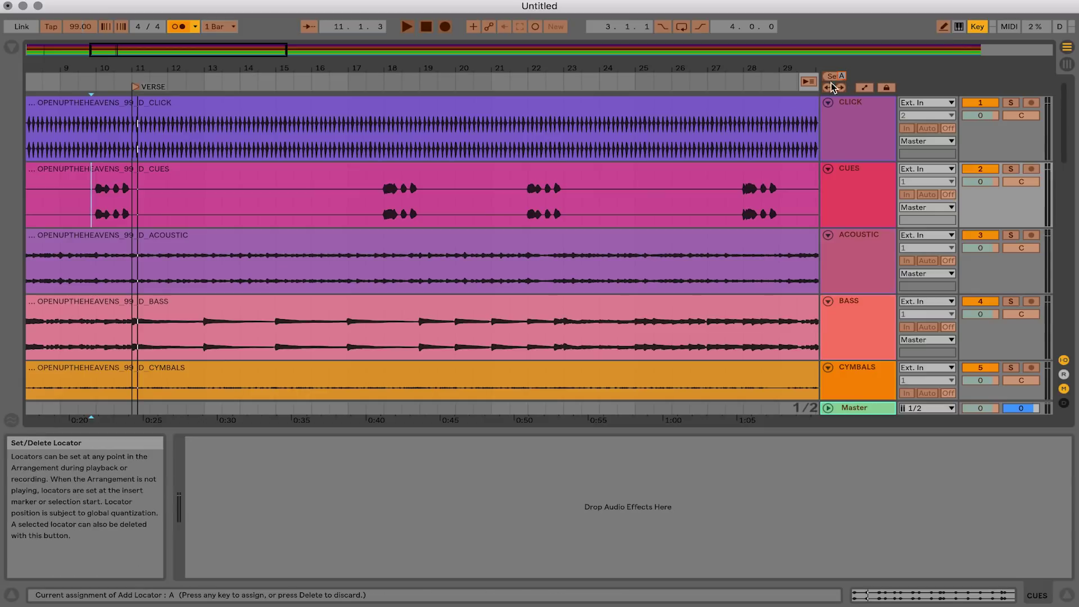
key(super+k)
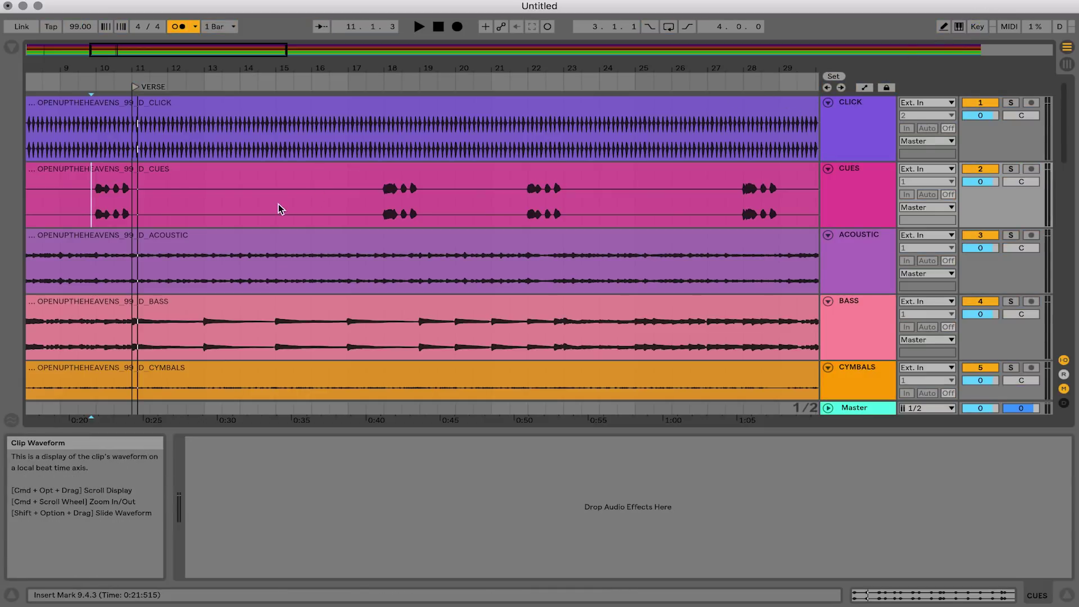
Add locators after the spoken cues at bars 19, 23, 29, 33, 41 and 45.
click(423, 203)
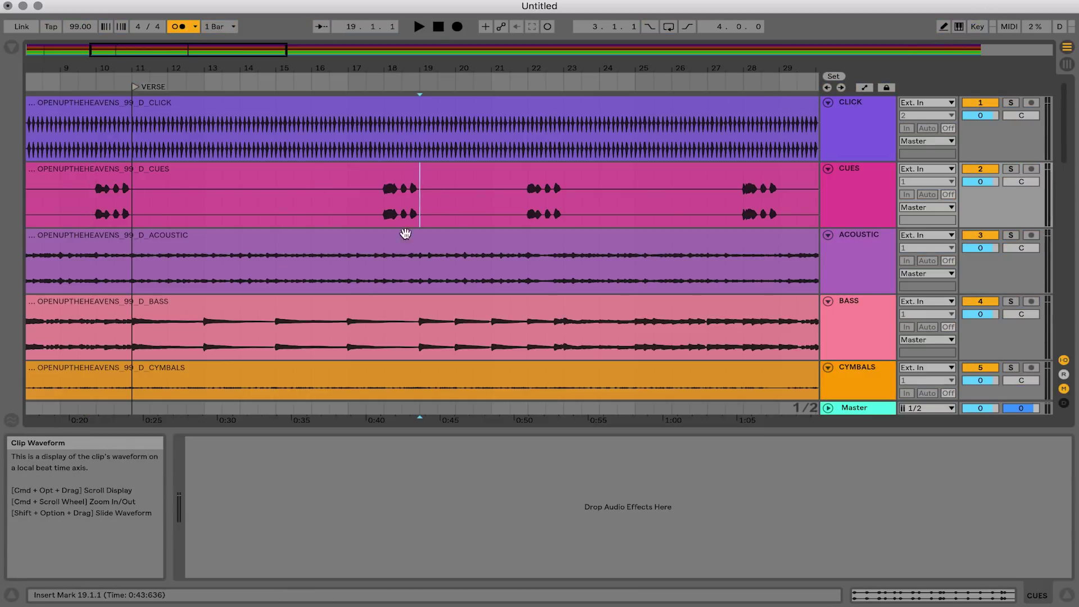
scroll(325, 160, right, 3)
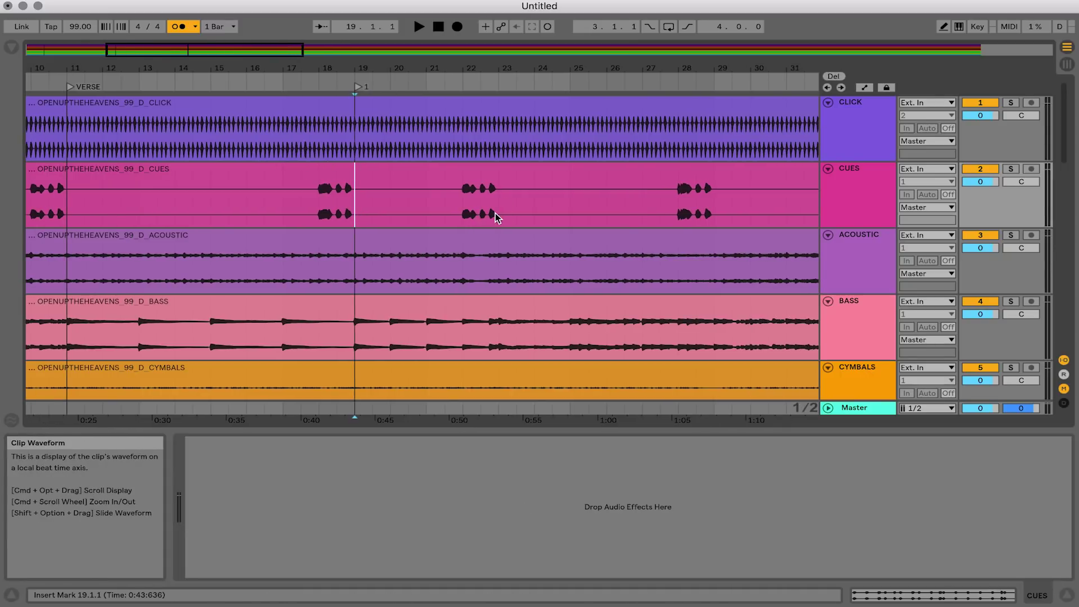
scroll(635, 211, right, 15)
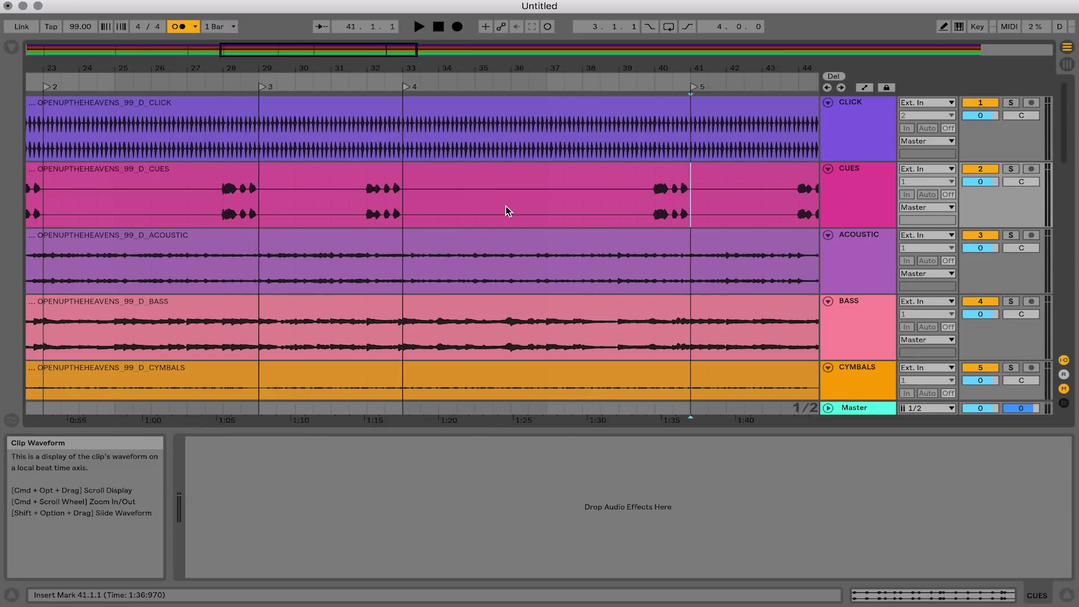
scroll(507, 211, right, 9)
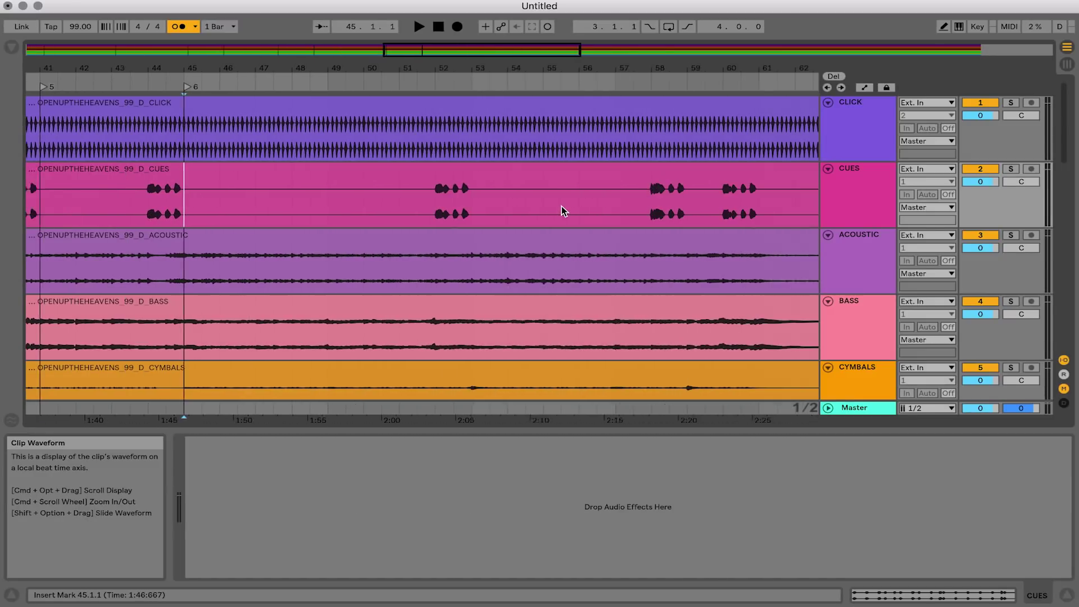
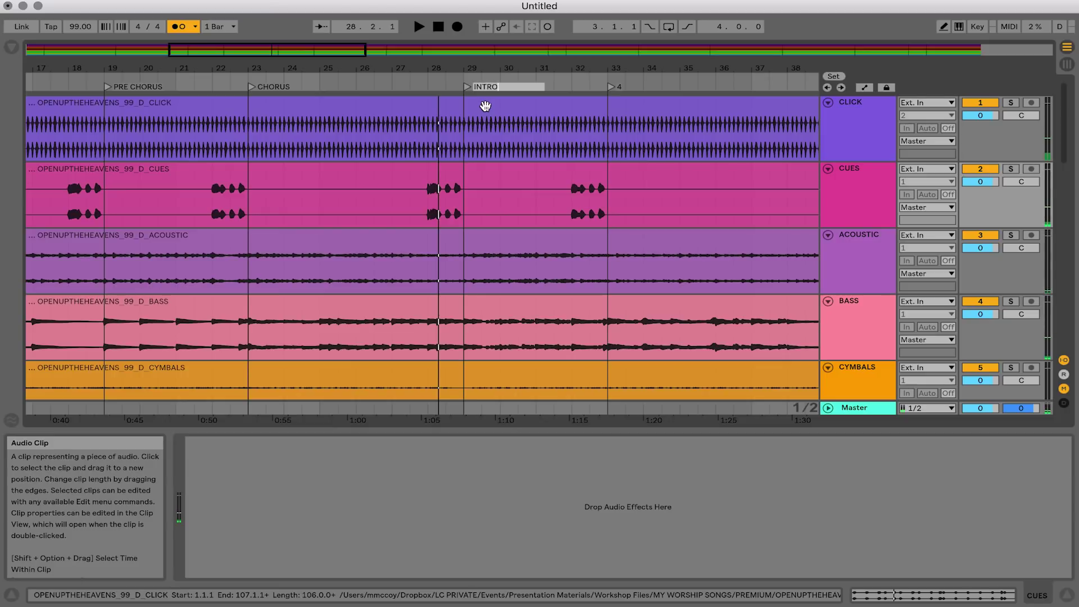
Listen to the cue at bar 32 and rename the locator at bar 33 VERSE.
click(569, 81)
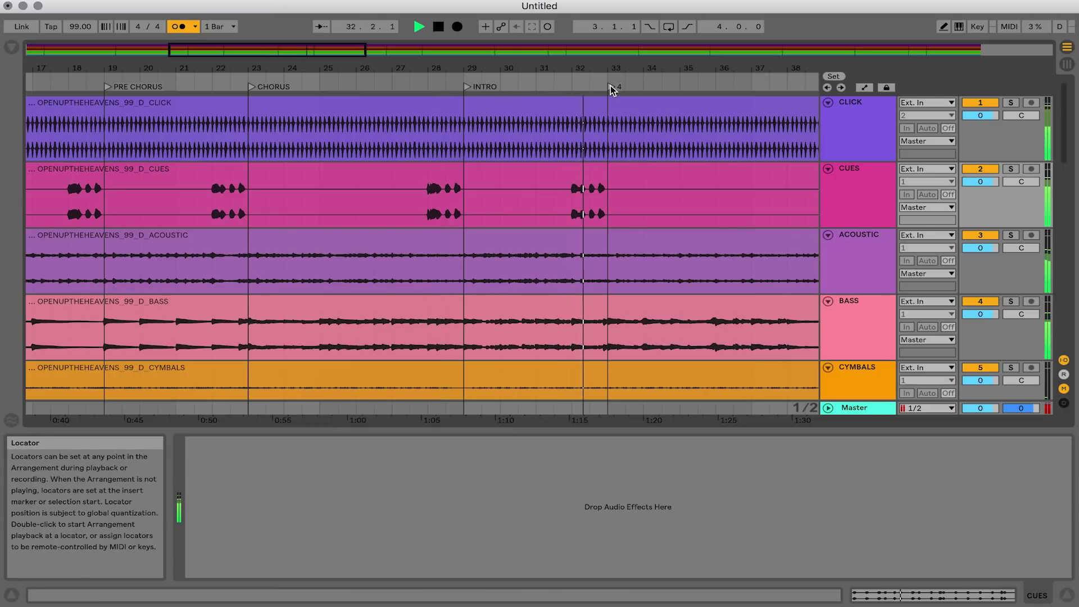
right_click(612, 88)
click(635, 104)
text(VERSE)
key(Return)
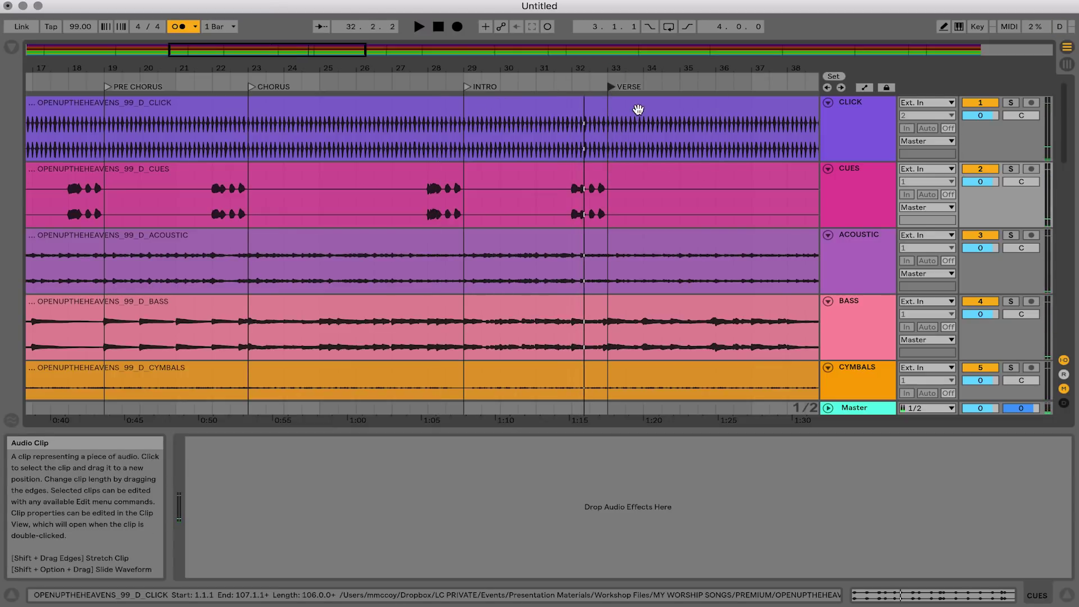
Listen to the cue at bar 40 and rename the locator at bar 41 PRE CHORUS.
scroll(530, 174, right, 10)
click(497, 78)
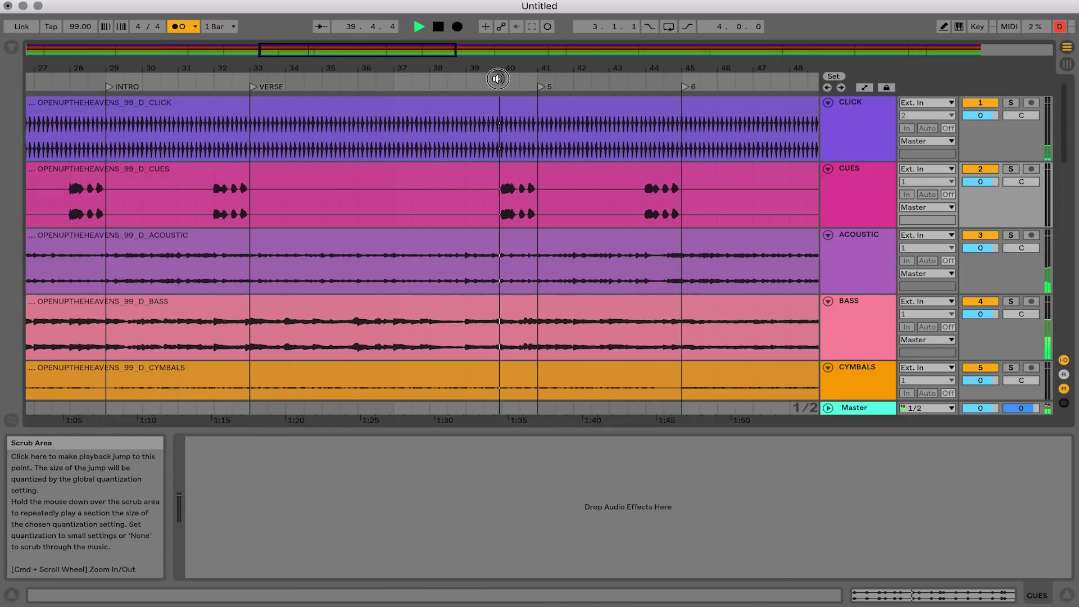
key(space)
right_click(541, 87)
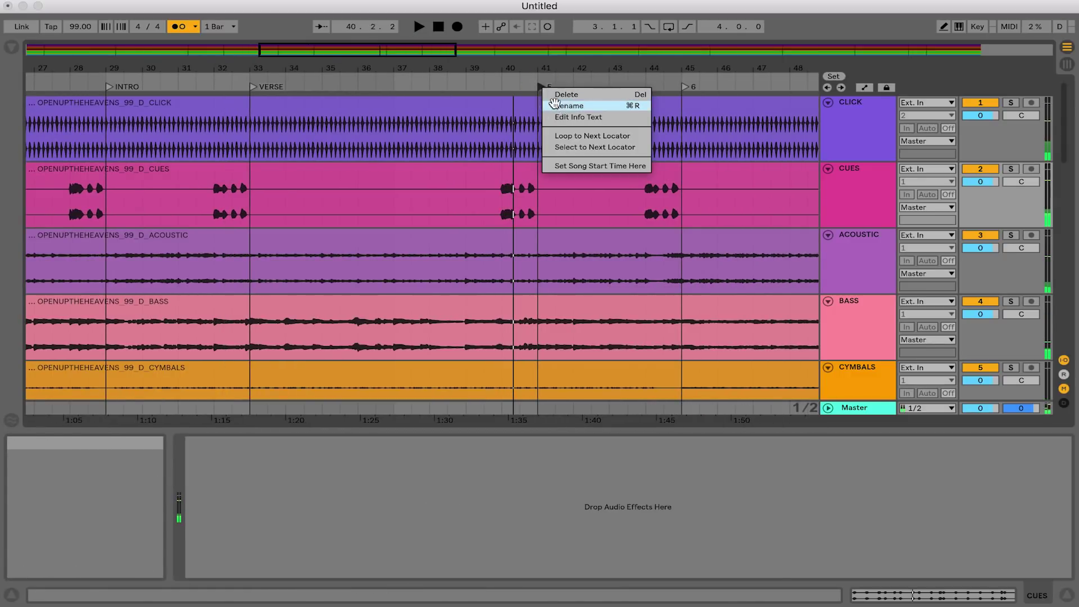
click(556, 106)
text(PRE CHORUS)
key(Return)
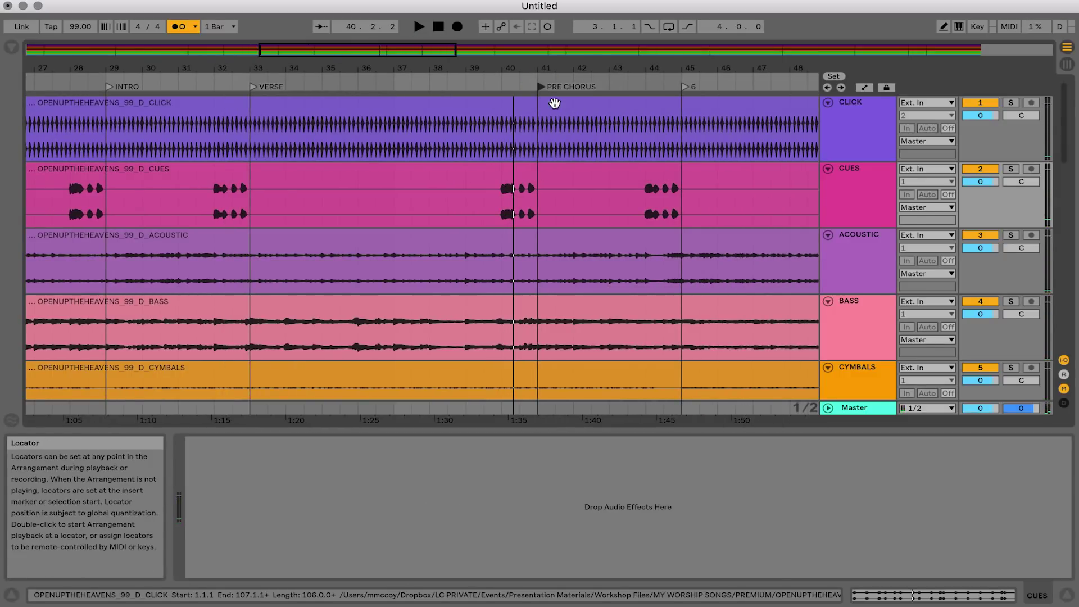
Listen to the cue at bar 44 and rename the locator at bar 45 CHORUS.
click(638, 89)
key(space)
right_click(685, 87)
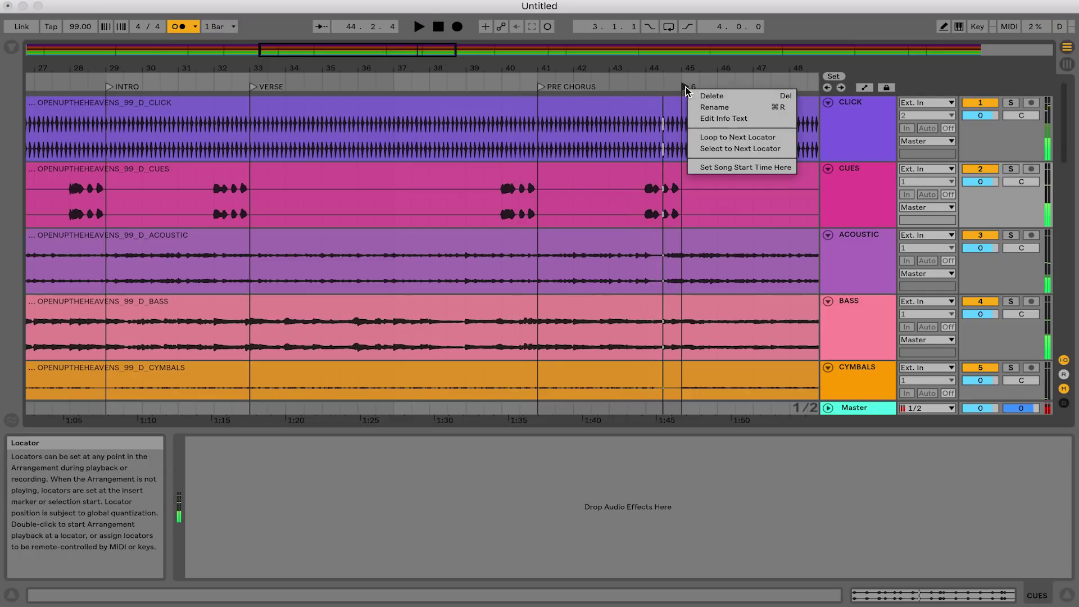
click(708, 106)
text(CHORUS)
key(Return)
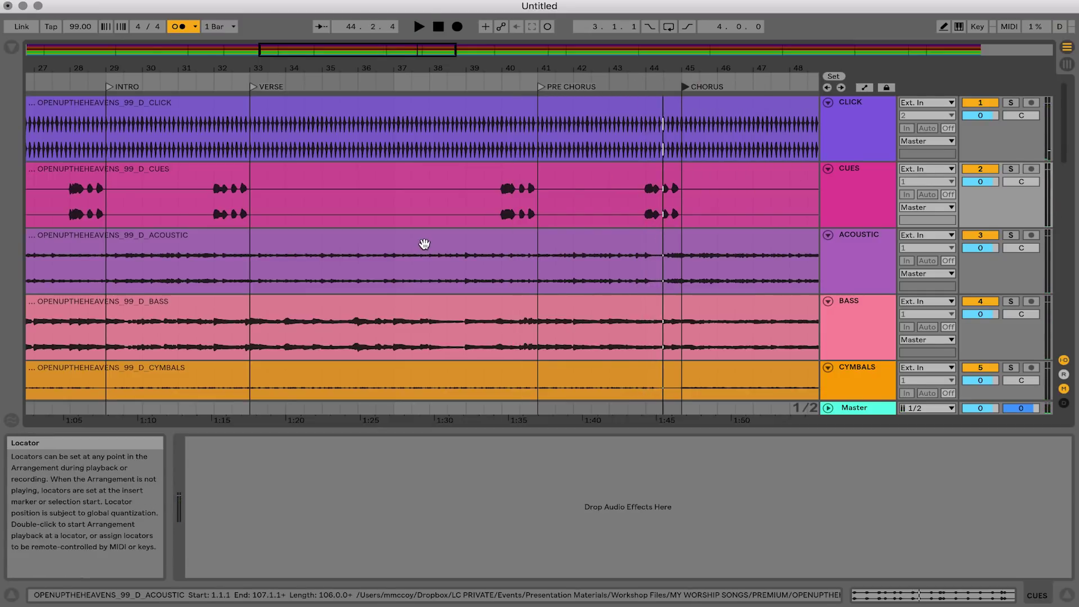
Listen to the cue at bar 52 and rename the locator at bar 53 CHORUS.
scroll(439, 240, right, 10)
click(502, 84)
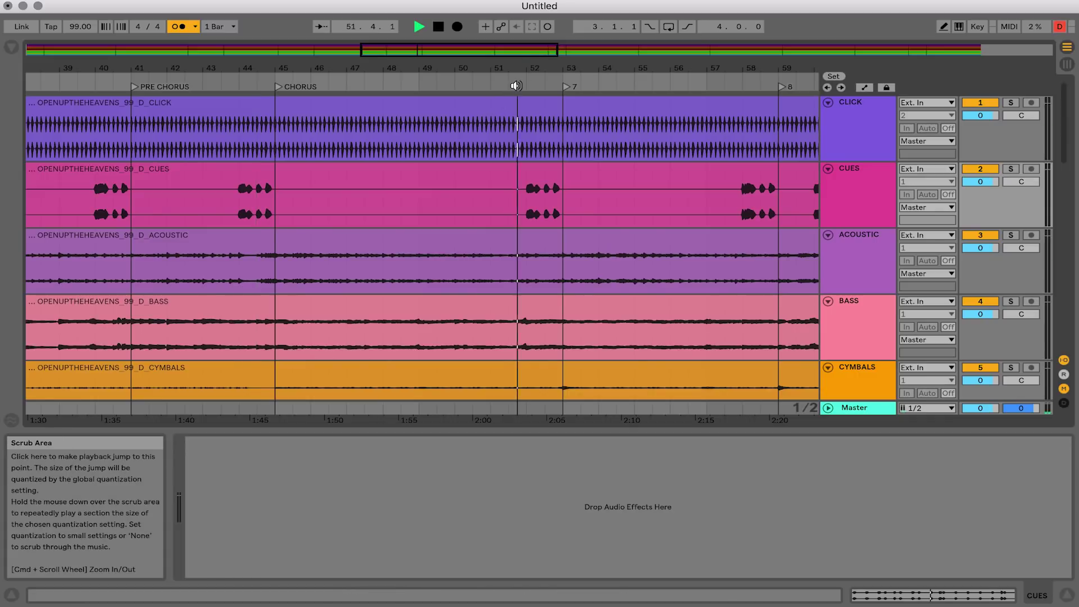
right_click(568, 90)
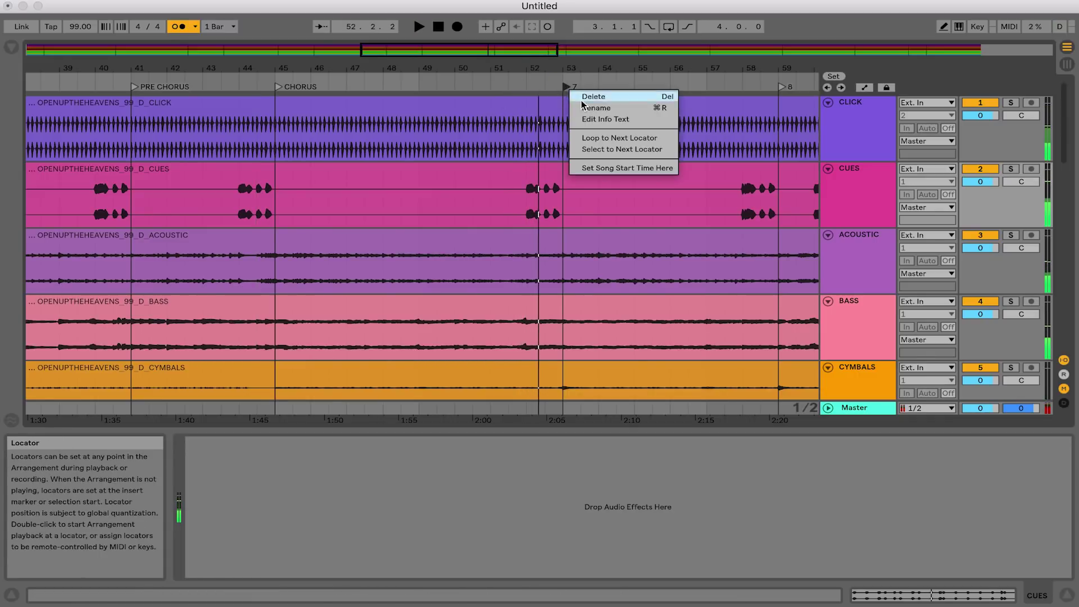
click(585, 104)
text(CHORUS)
key(Return)
scroll(506, 112, right, 8)
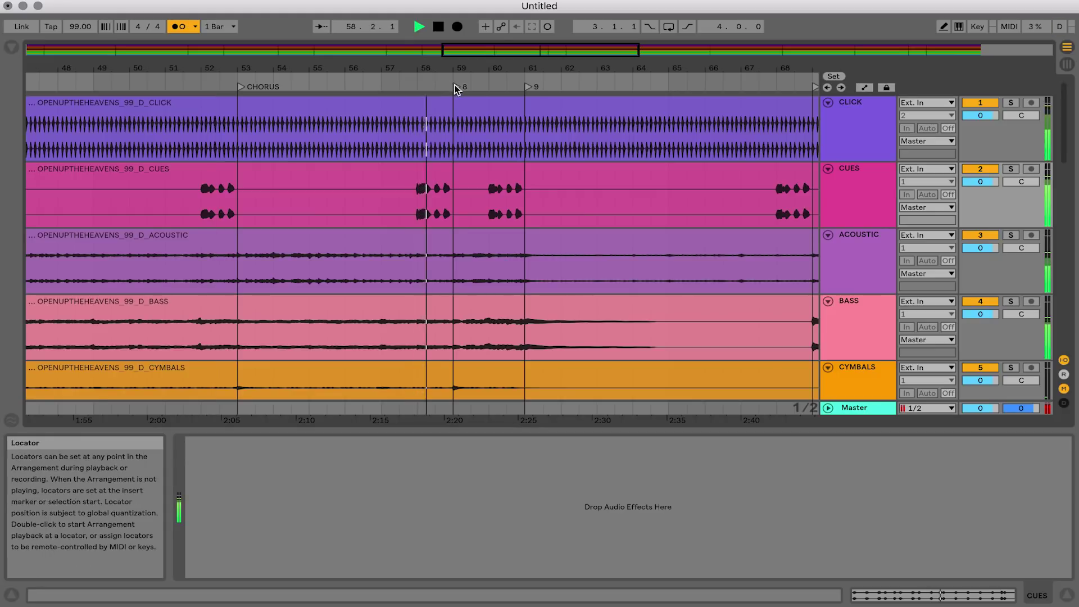
Rename the locator at bar 59 INTRO.
right_click(456, 87)
click(484, 105)
text(INTRO)
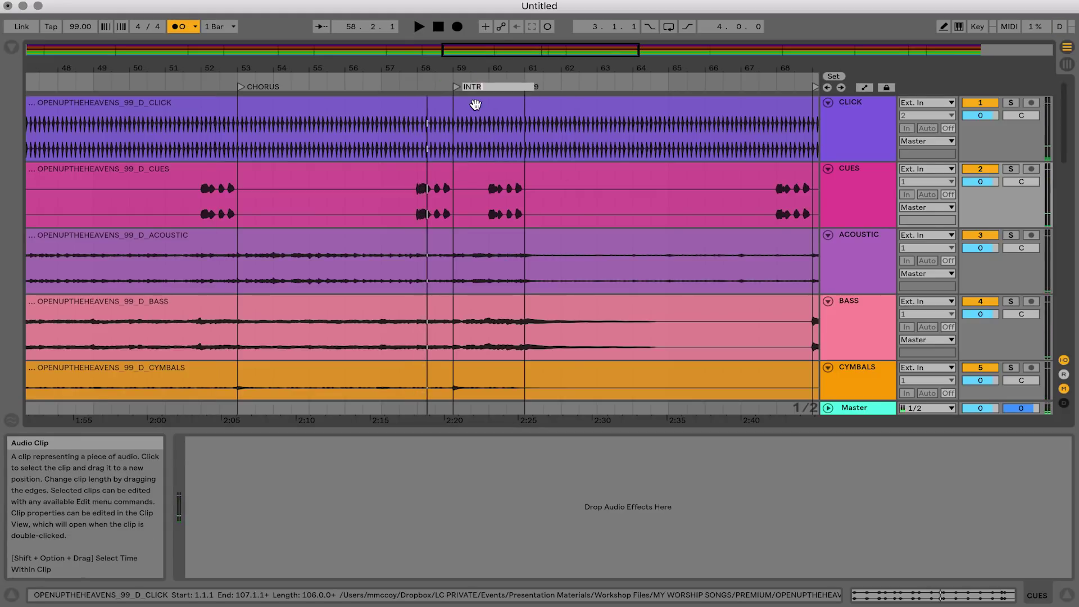
key(Return)
Listen to the cue at bar 60 and rename the locator at bar 61 BRIDGE.
click(483, 76)
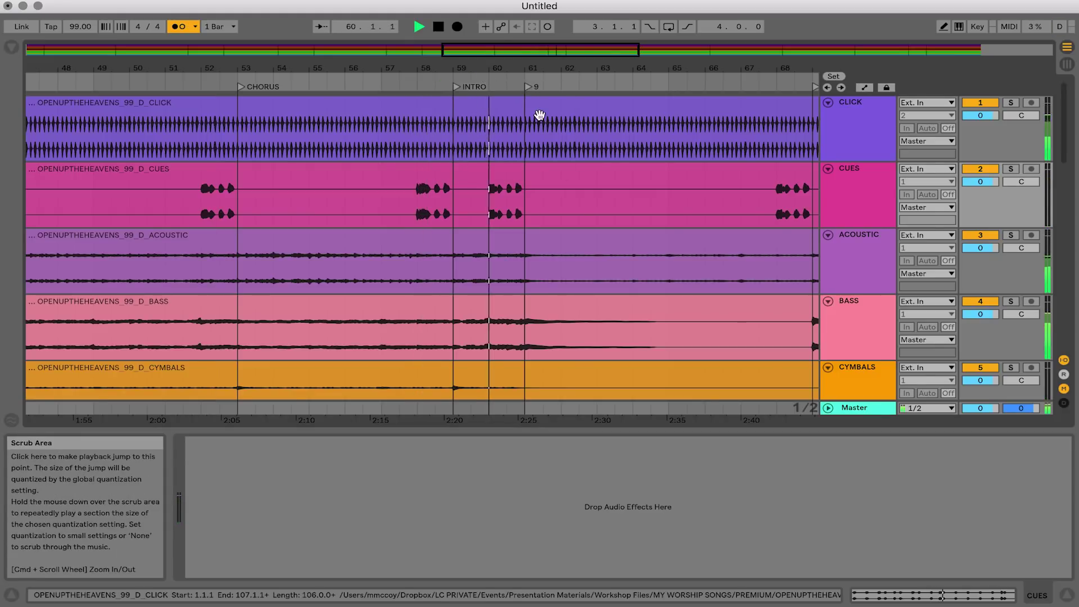
right_click(527, 86)
click(537, 104)
text(BR)
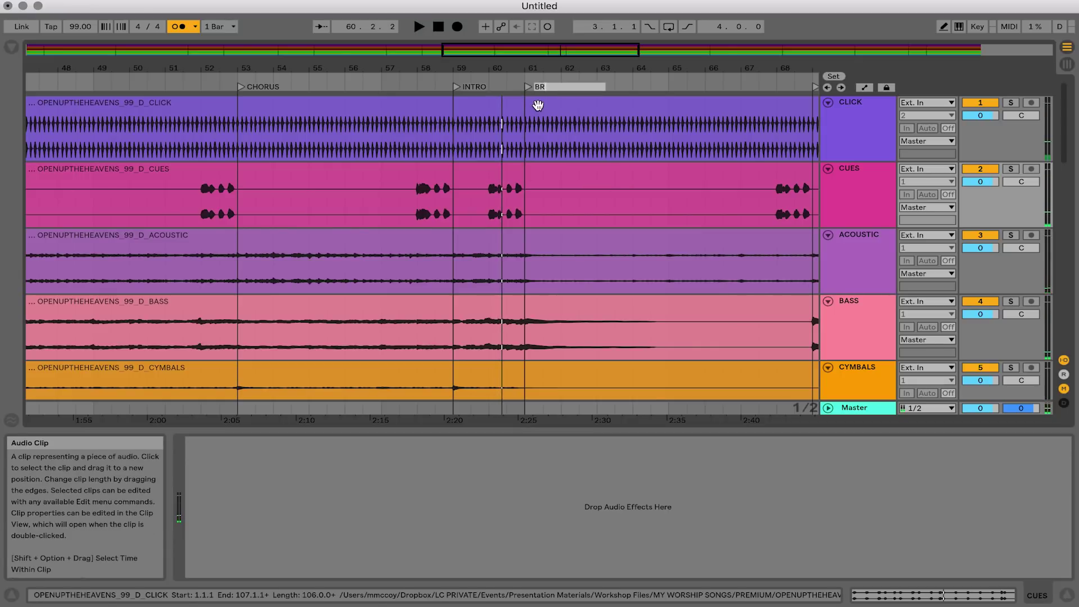
Listen to the cue at bar 68 and rename the locator at bar 69 BRIDGE.
scroll(534, 159, right, 5)
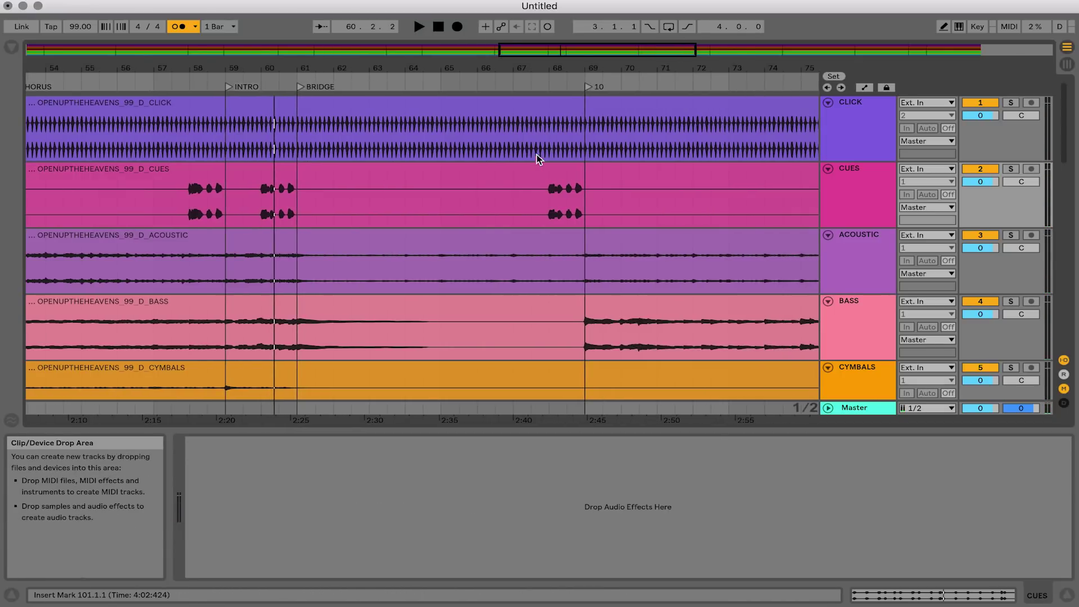
click(541, 86)
key(space)
right_click(589, 87)
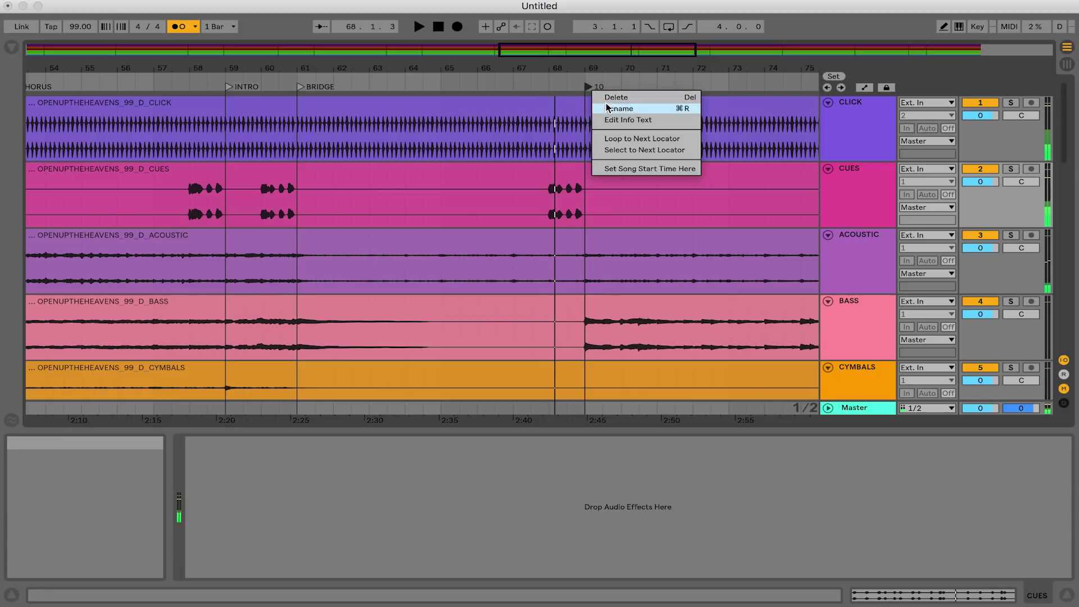
click(607, 107)
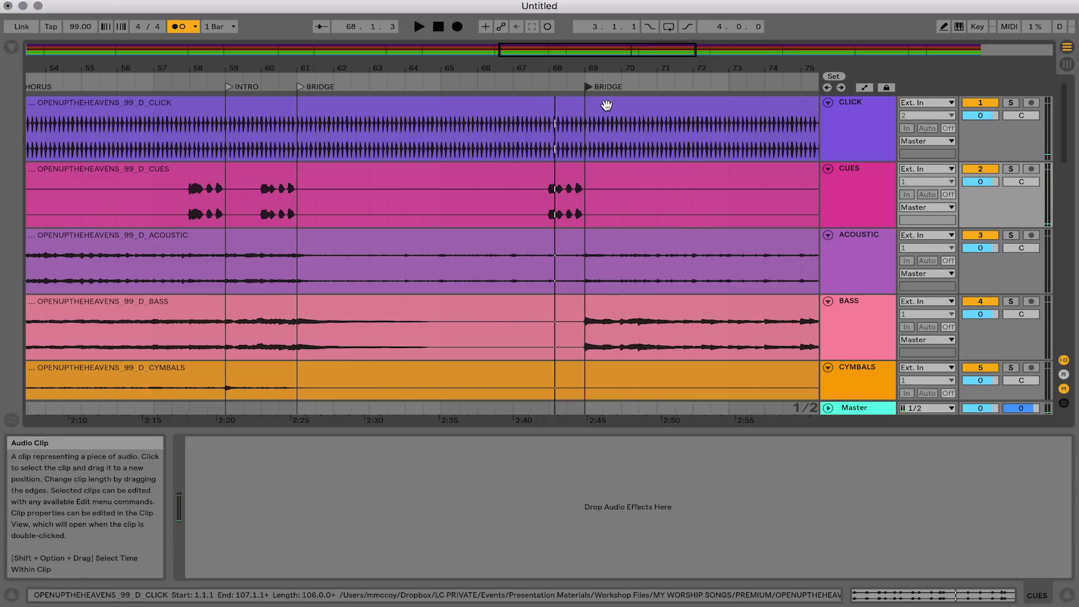
Listen to the cue at bar 76 and rename the locator at bar 77 INTRO.
scroll(548, 196, right, 8)
click(474, 85)
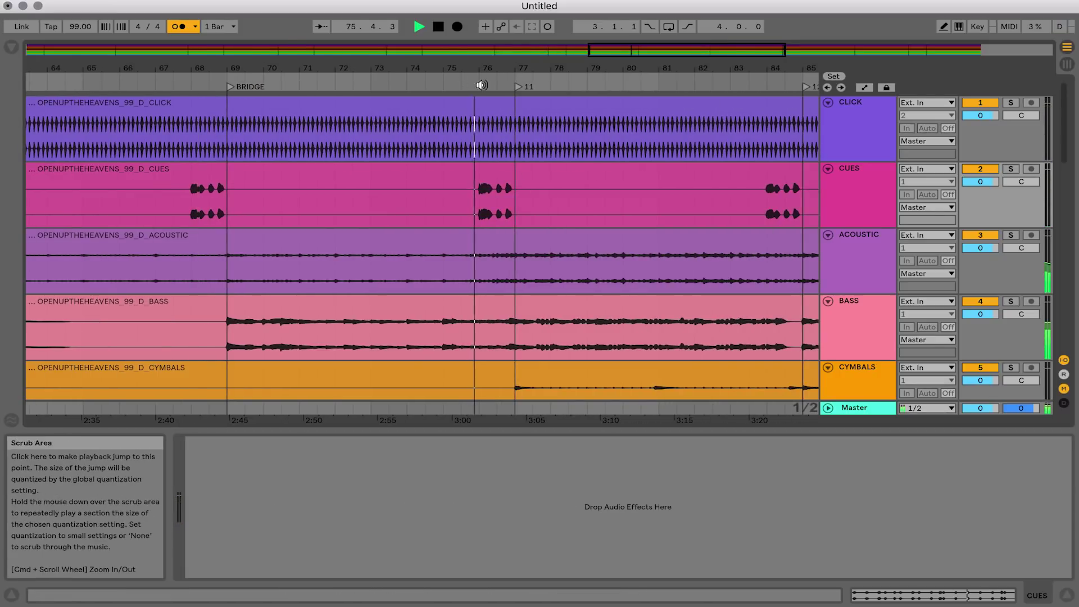
key(space)
right_click(519, 87)
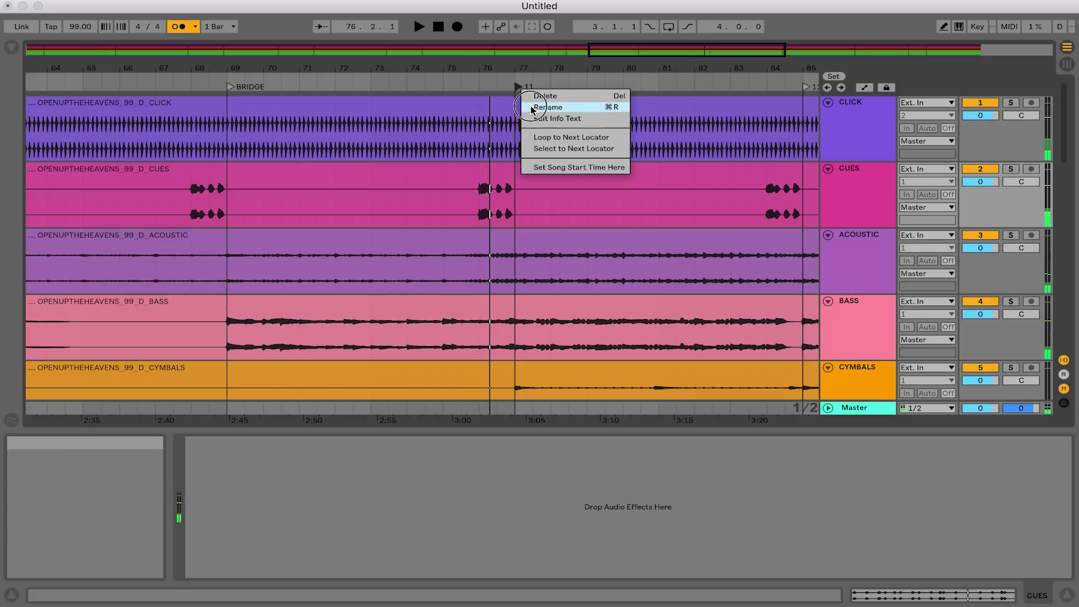
click(530, 105)
Listen to the cue at bar 84 and rename the locator at bar 85 CHORUS.
scroll(486, 216, right, 5)
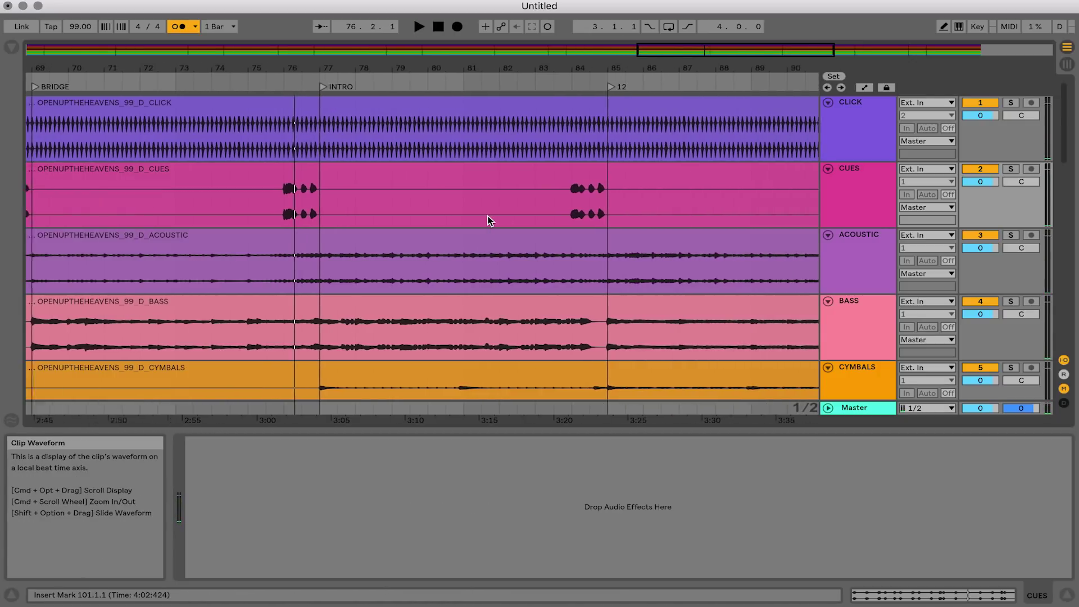
click(553, 80)
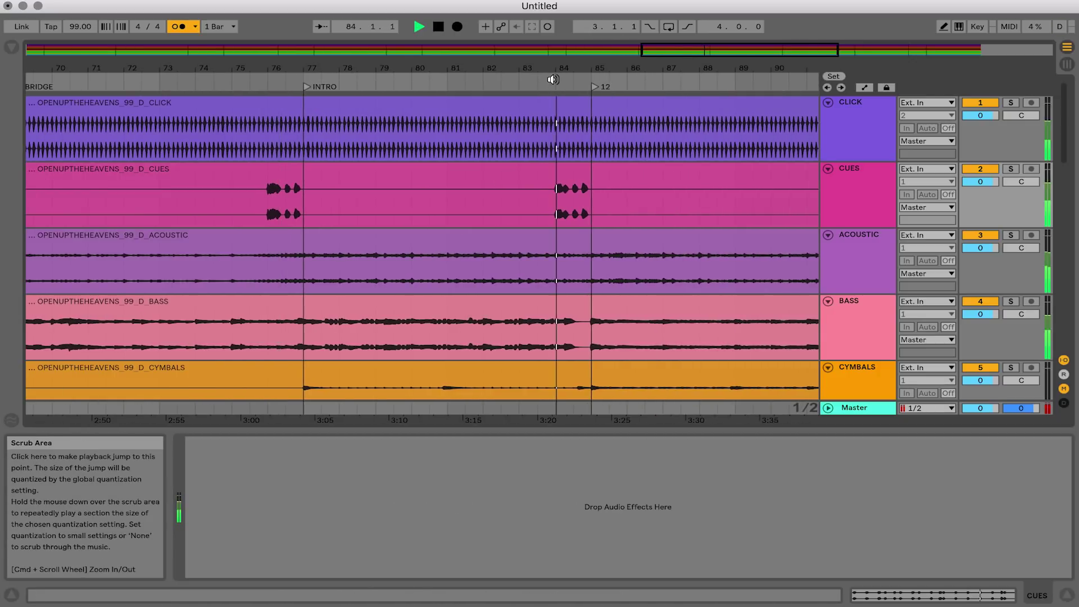
key(space)
right_click(594, 87)
click(626, 107)
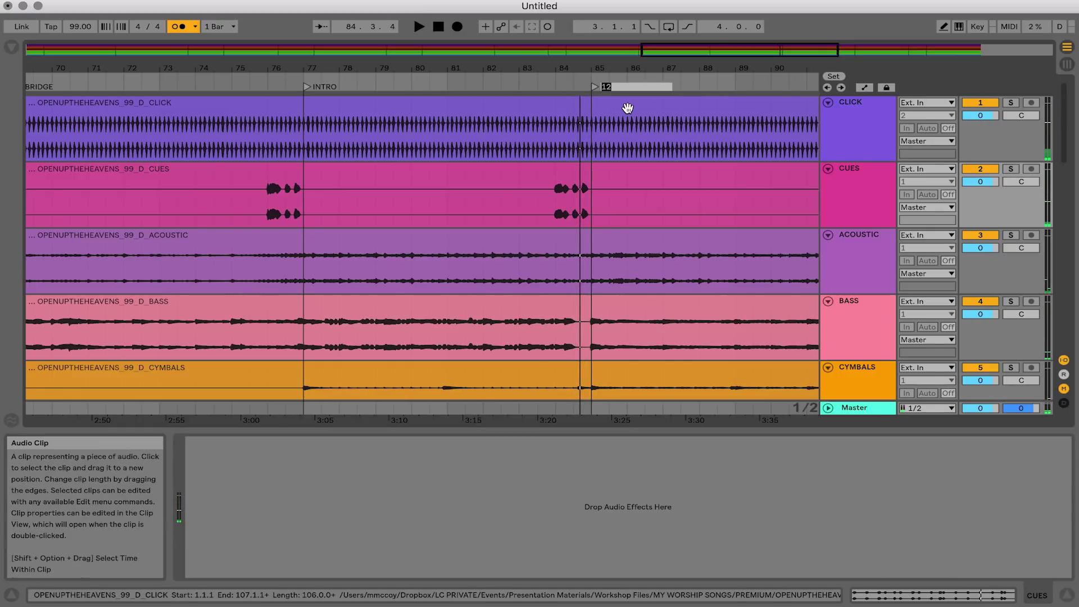
text(CHORUS)
key(Return)
Listen to the cue at bar 92 and rename the locator at bar 93 CHORUS.
scroll(554, 164, right, 10)
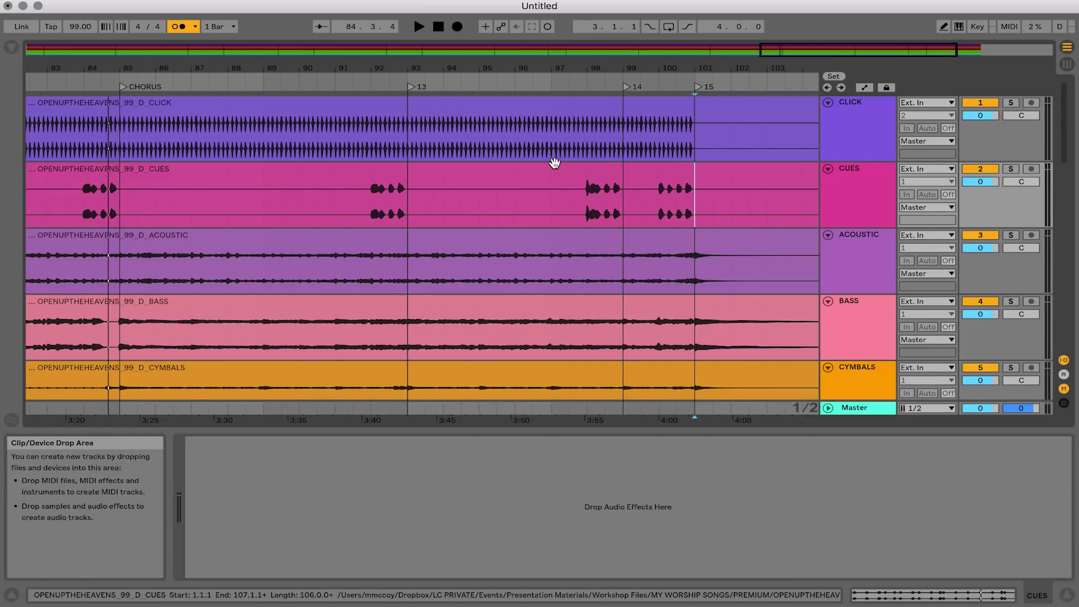
click(361, 82)
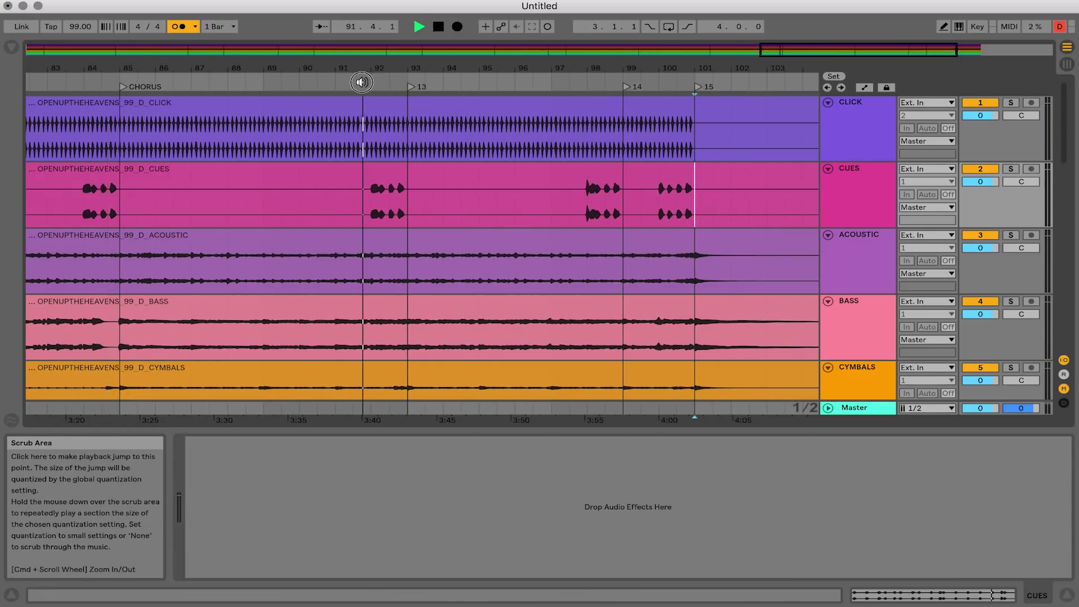
right_click(408, 87)
click(442, 106)
text(CHORUS)
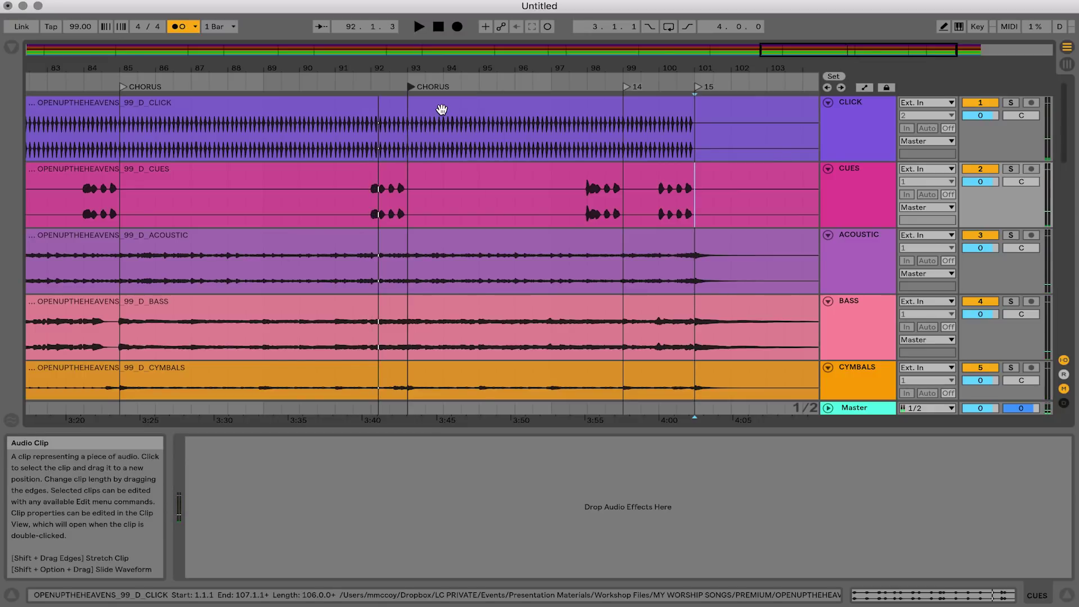
Listen to the cue at bar 98 and rename the locator at bar 99 OUTRO.
click(584, 84)
right_click(627, 87)
click(659, 107)
text(OUTRO)
key(Return)
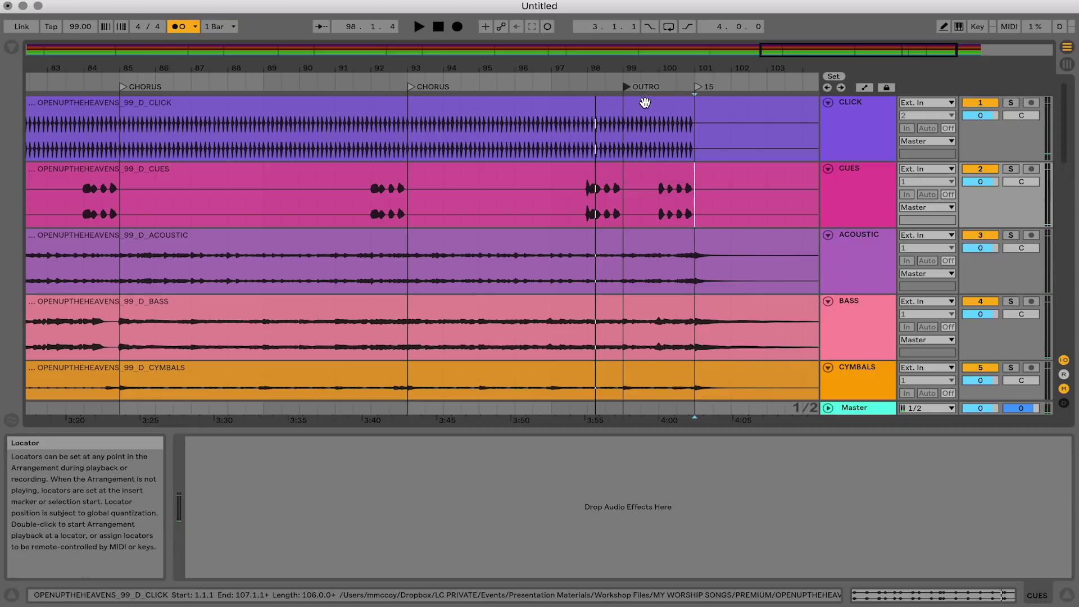
Rename the locator at bar 101 END and listen to the cue leading into it.
right_click(700, 88)
click(713, 108)
text(END)
key(Return)
click(650, 80)
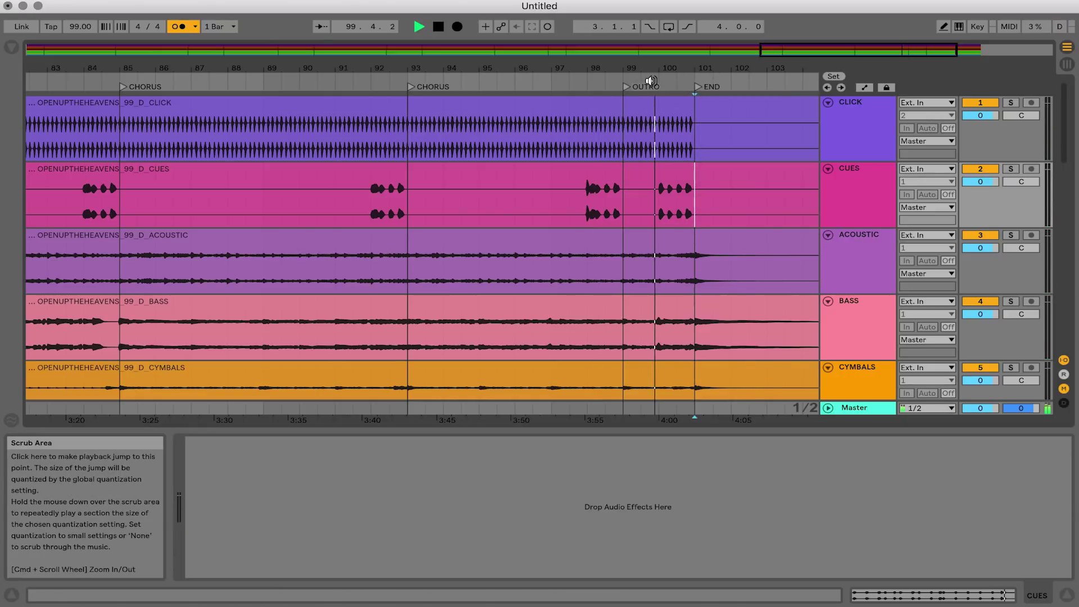
Move the four-bar loop brace to bar 30, to bar 25 and finally to bar 15.
drag(651, 68, 652, 34)
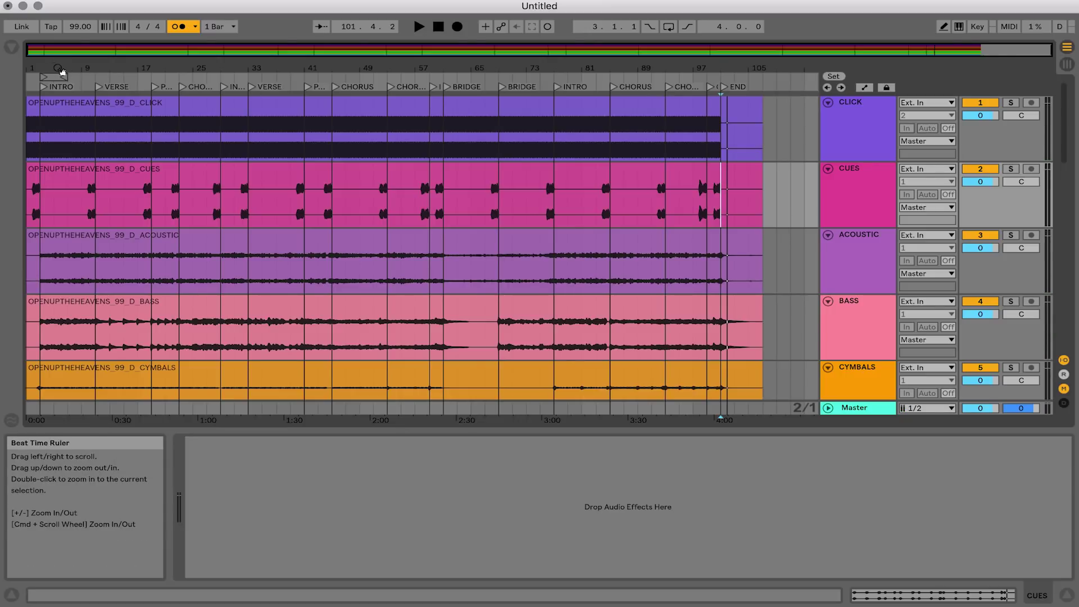
drag(87, 68, 560, 67)
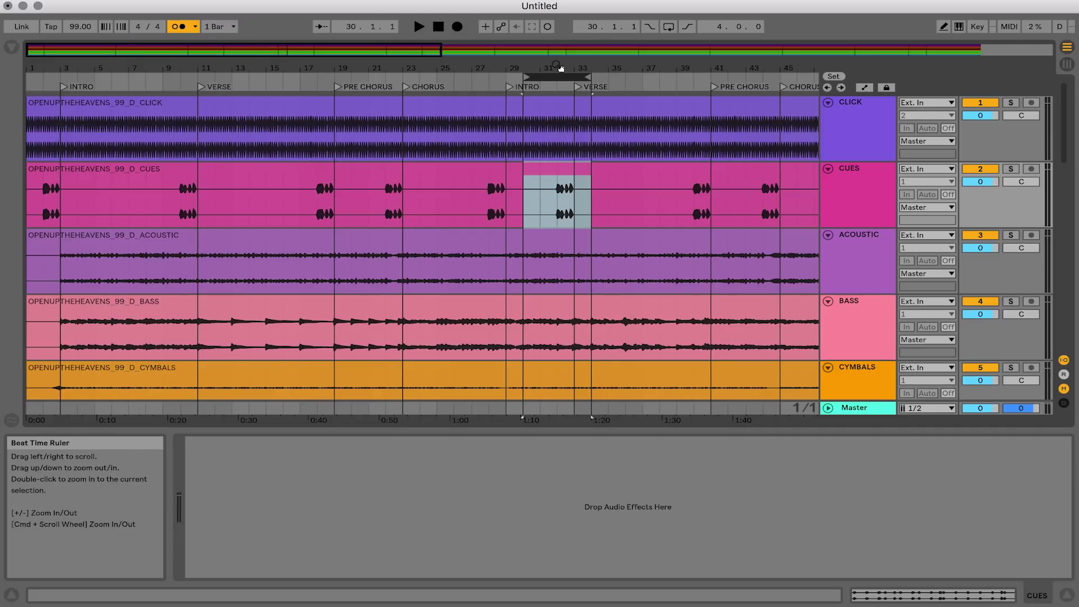
drag(553, 78, 481, 80)
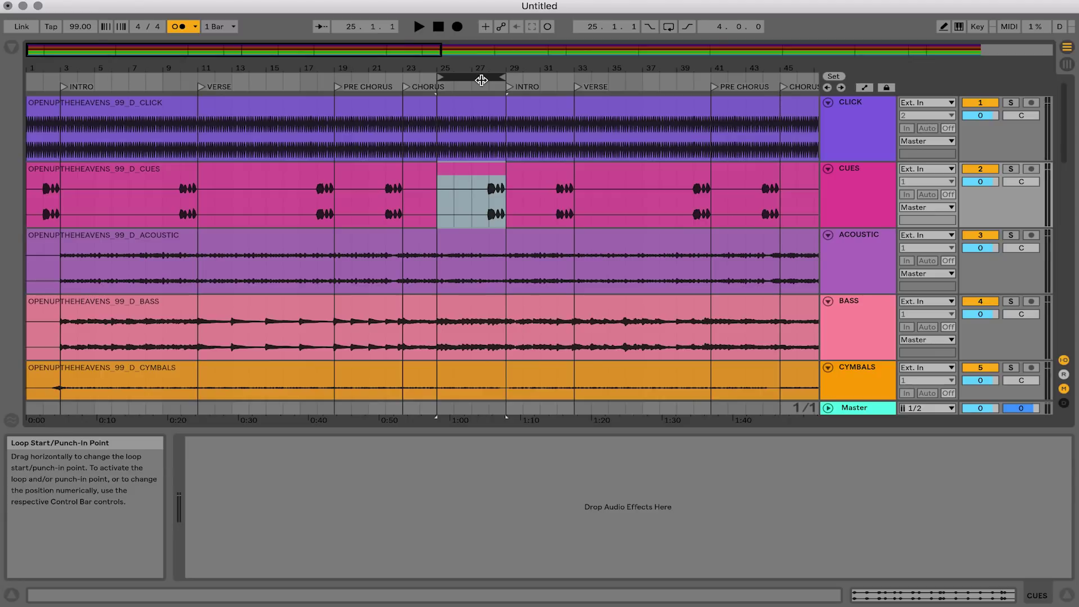
drag(482, 80, 322, 82)
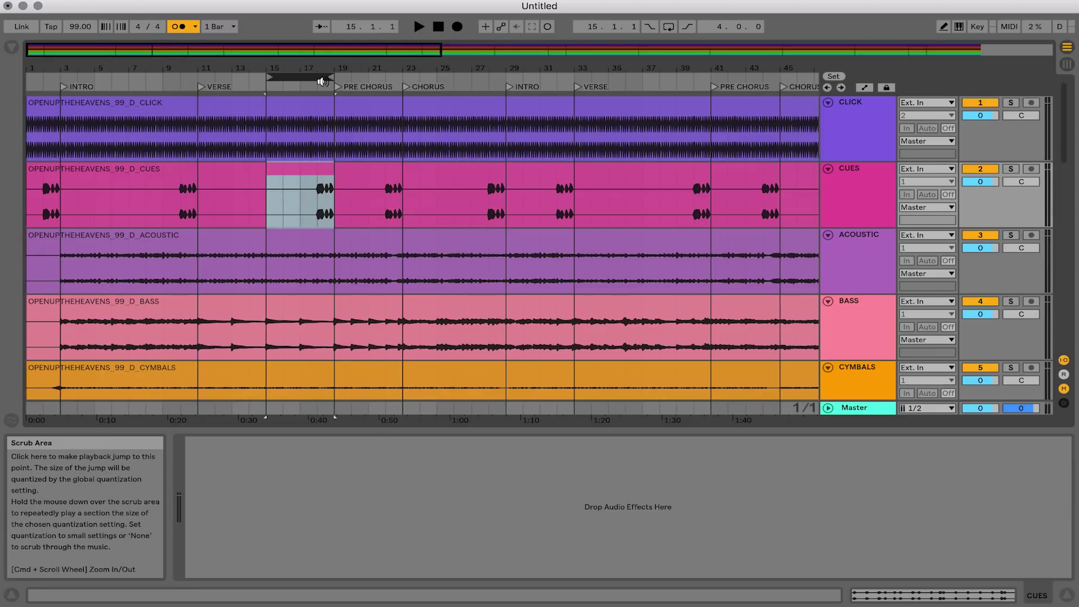
Select all tracks and collapse them so the whole stack of stems fits in the arrangement.
key(minus)
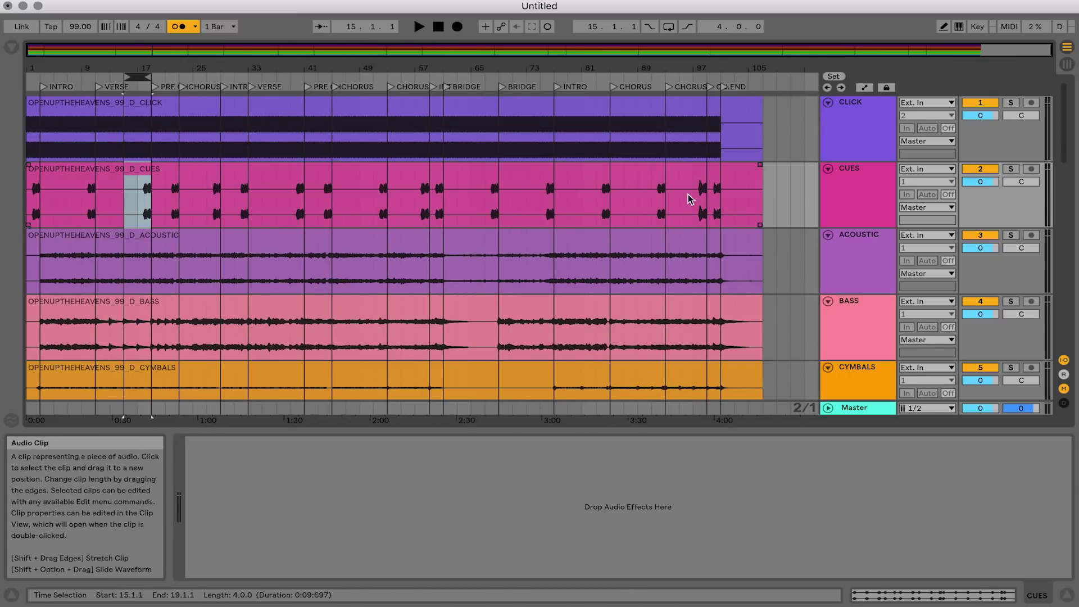
click(857, 191)
key(super+a)
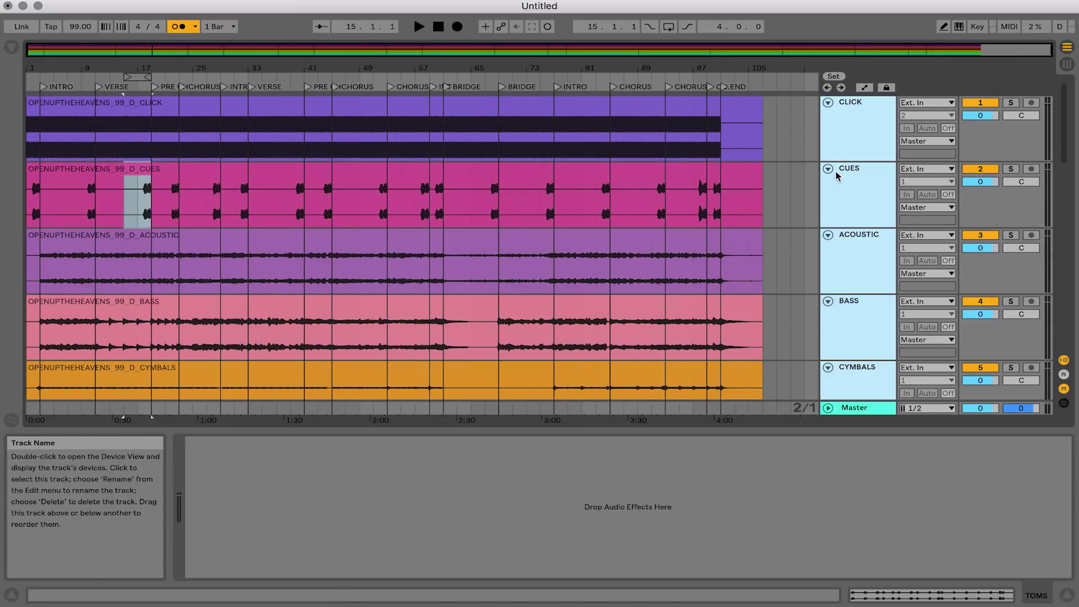
key(Left)
click(369, 315)
Delete the second VERSE from bar 33 to 41 on all tracks and move the clips after the gap back to bar 33.
drag(231, 72, 317, 70)
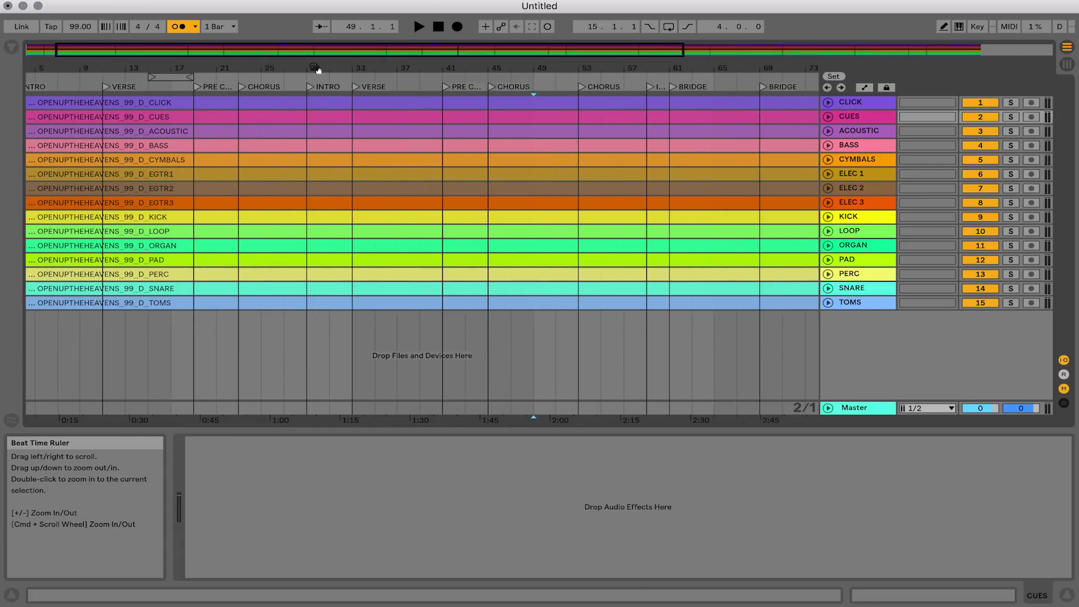
mouse_move(437, 310)
mouse_down()
mouse_move(386, 110)
mouse_move(353, 93)
mouse_up()
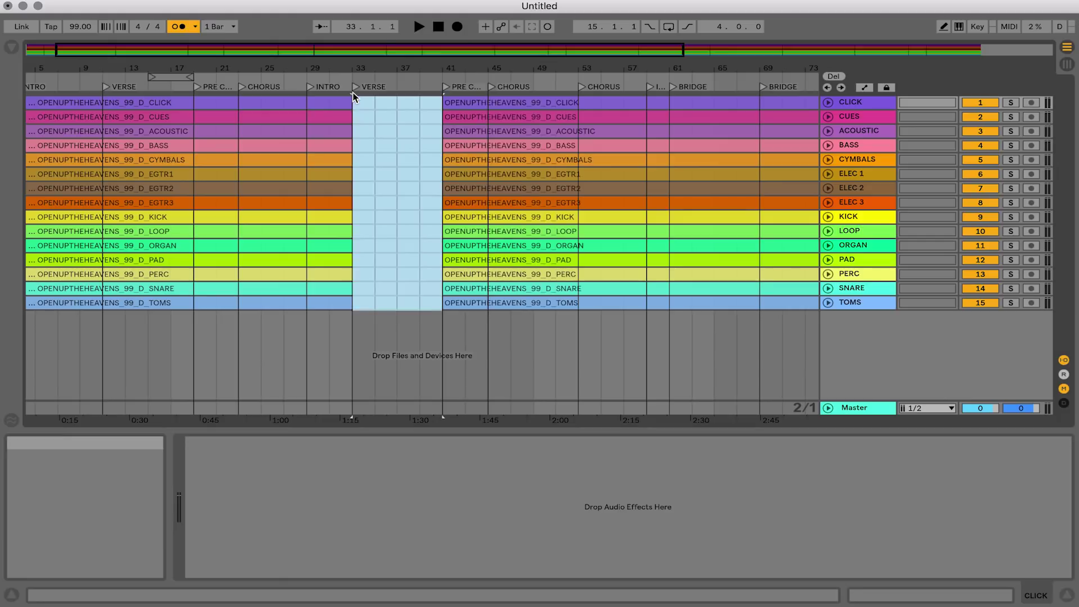
key(Delete)
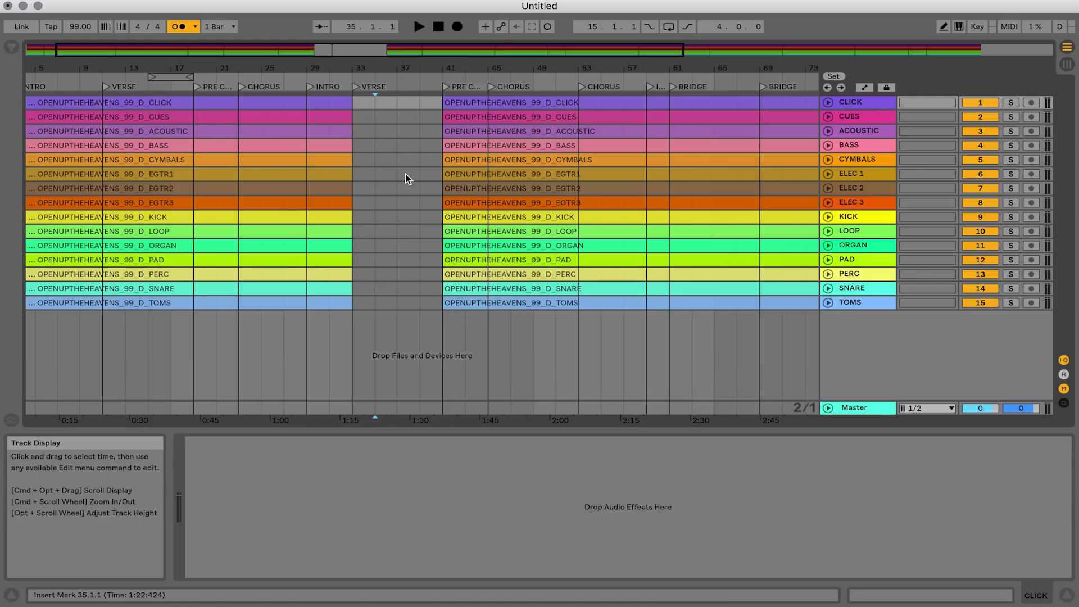
click(539, 299)
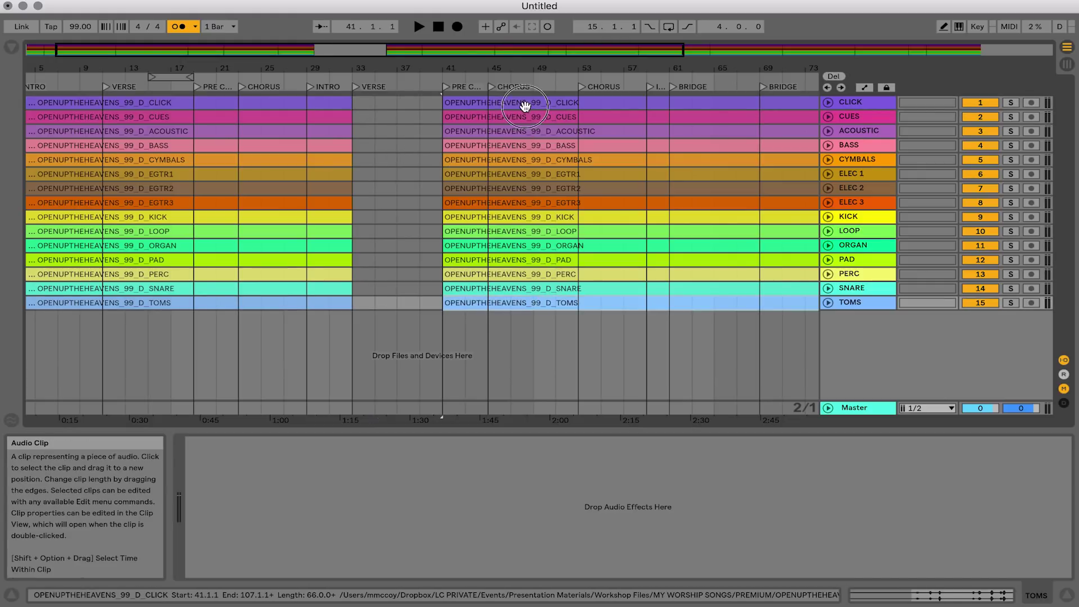
drag(525, 106, 440, 107)
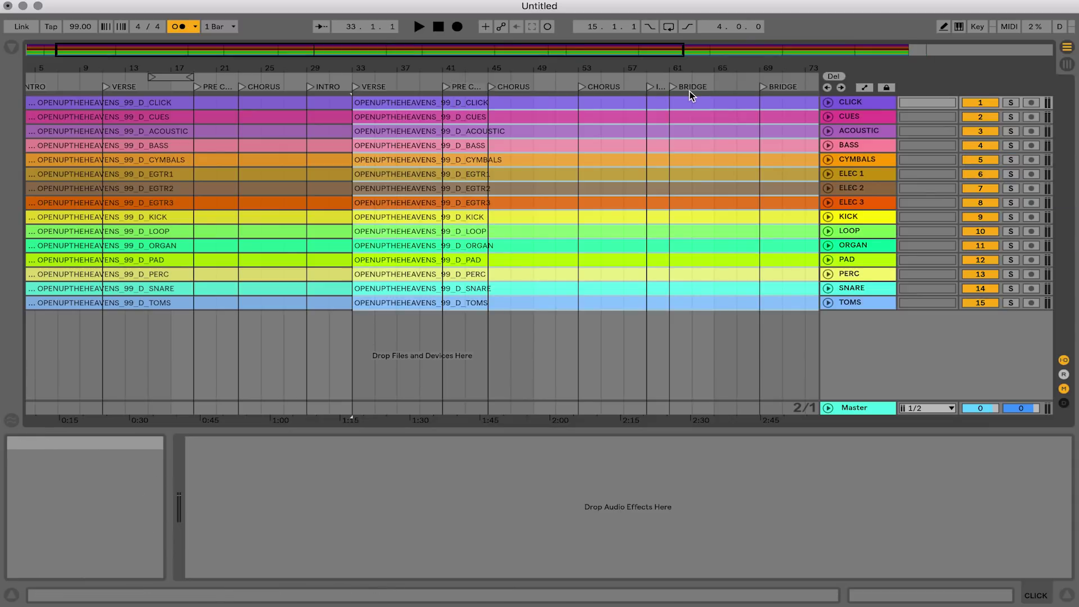
Undo the clip move and the deletion of the second VERSE.
key(super+z)
key(super+z)
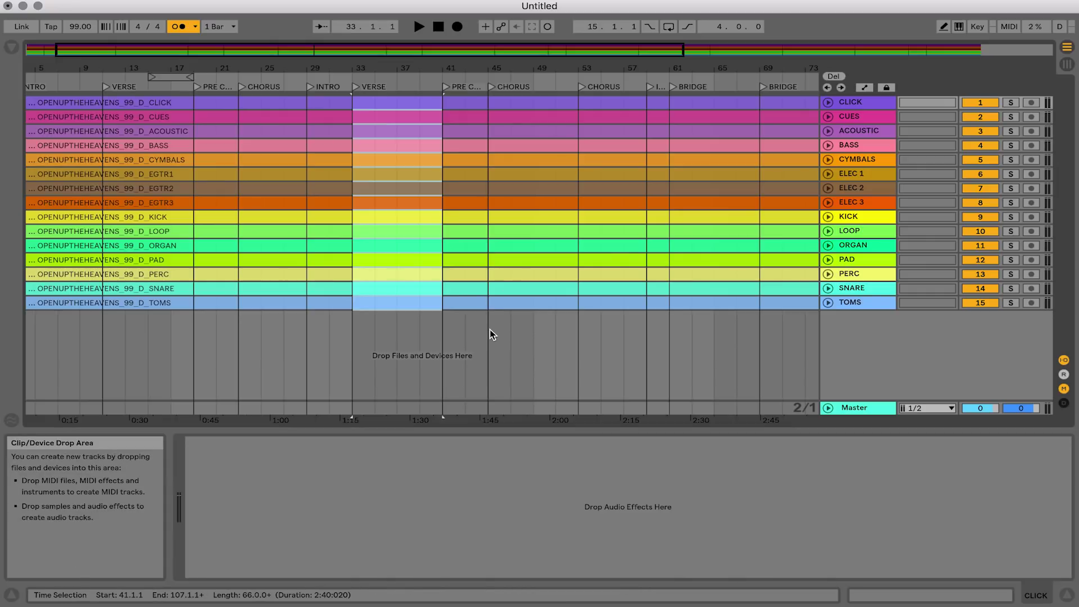
click(490, 240)
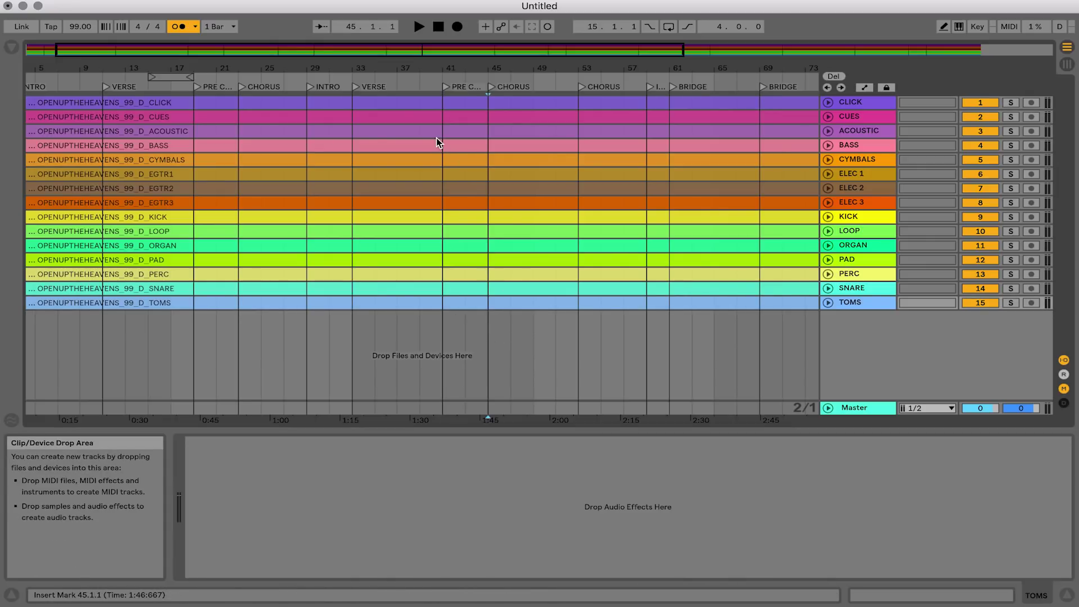
Set the loop brace over the second VERSE, starting at bar 33 with a length of 8 bars, and delete that time.
drag(183, 79, 378, 121)
drag(399, 73, 354, 73)
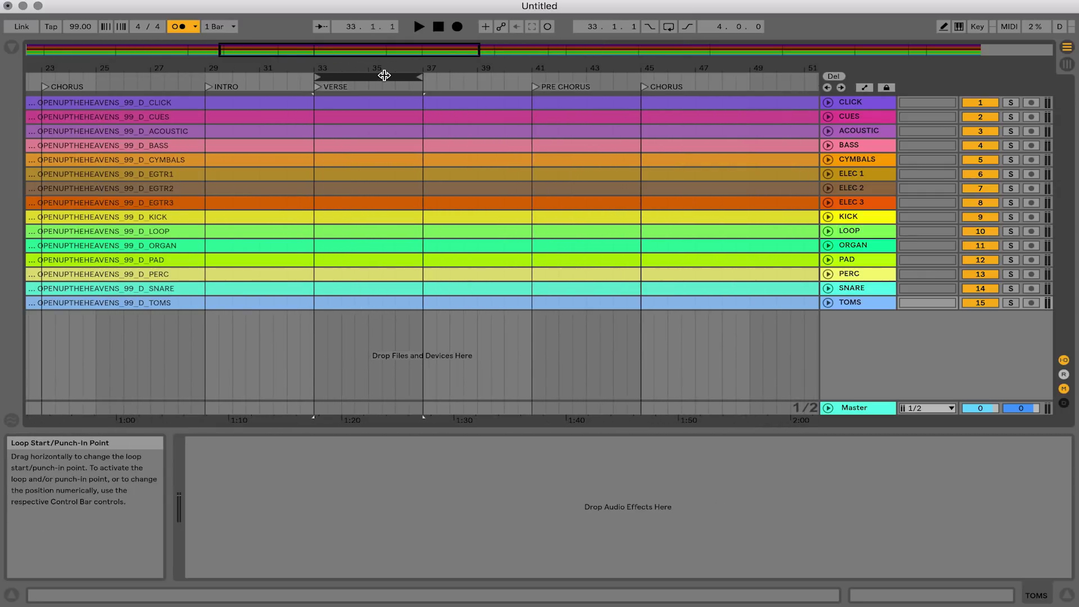
click(419, 78)
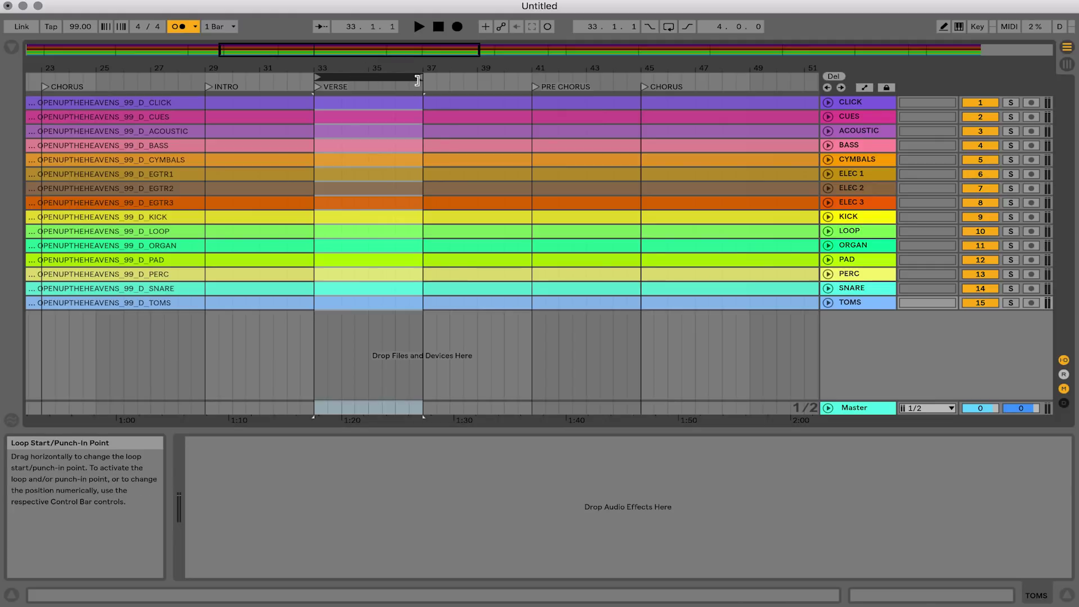
drag(419, 80, 530, 80)
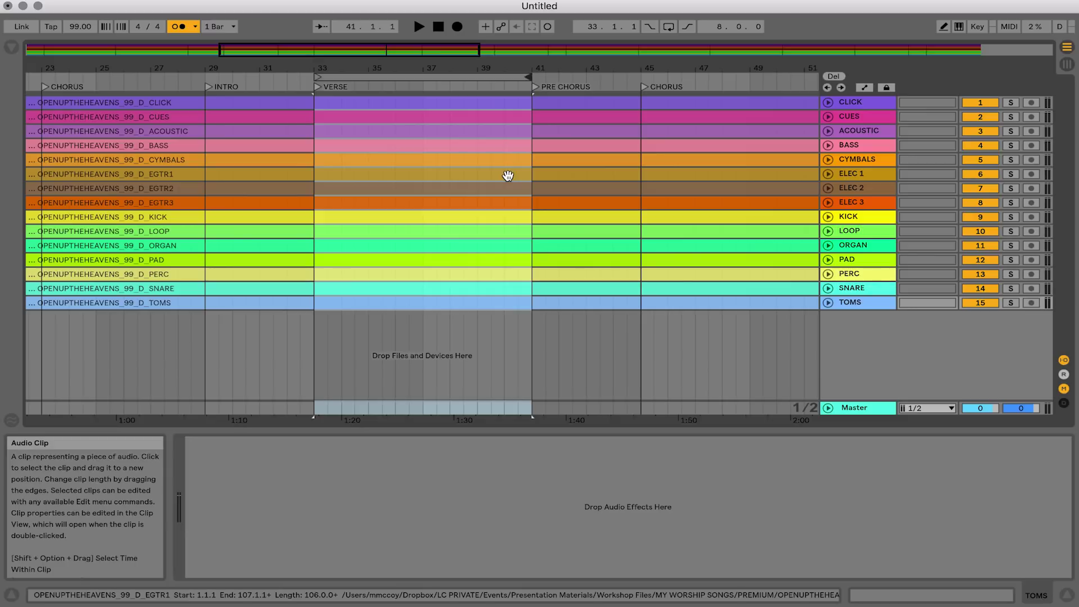
right_click(428, 77)
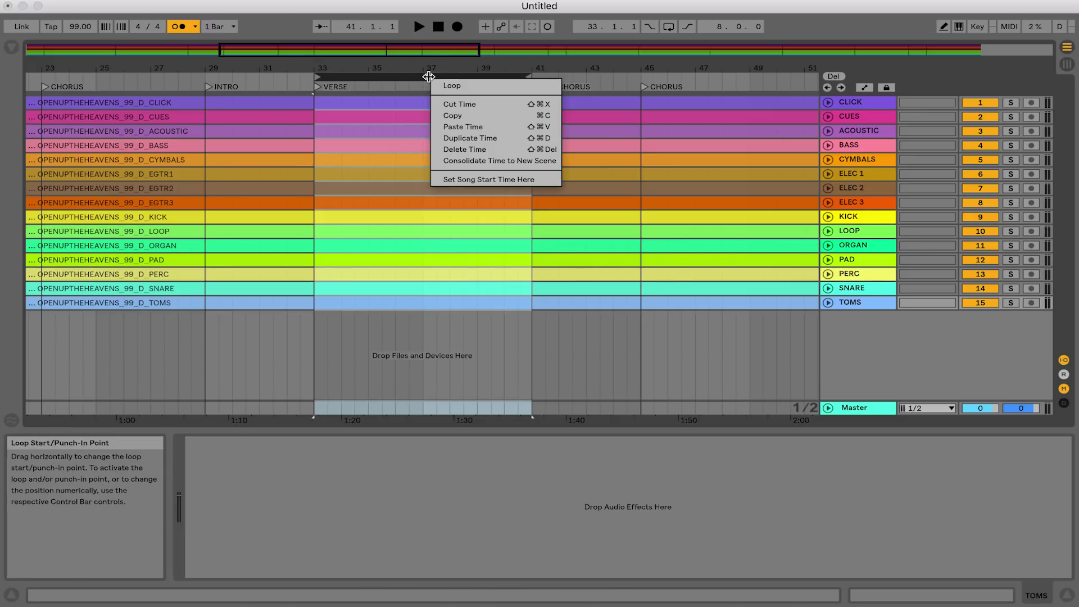
click(482, 150)
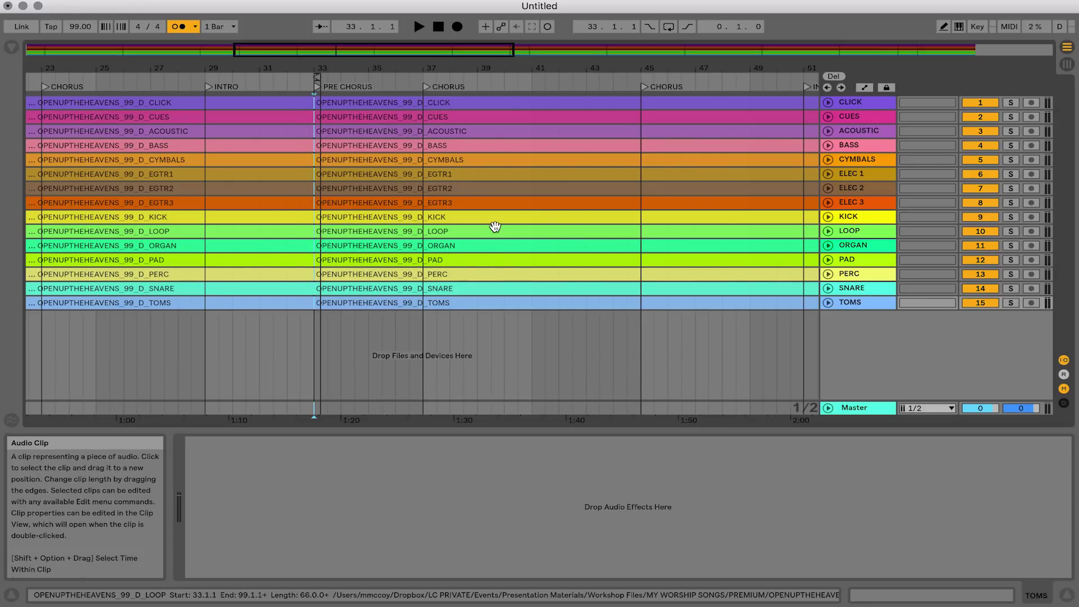
Set the loop brace to four bars over the second half of the first VERSE, from bar 15 to bar 19.
drag(317, 77, 143, 76)
drag(31, 69, 31, 152)
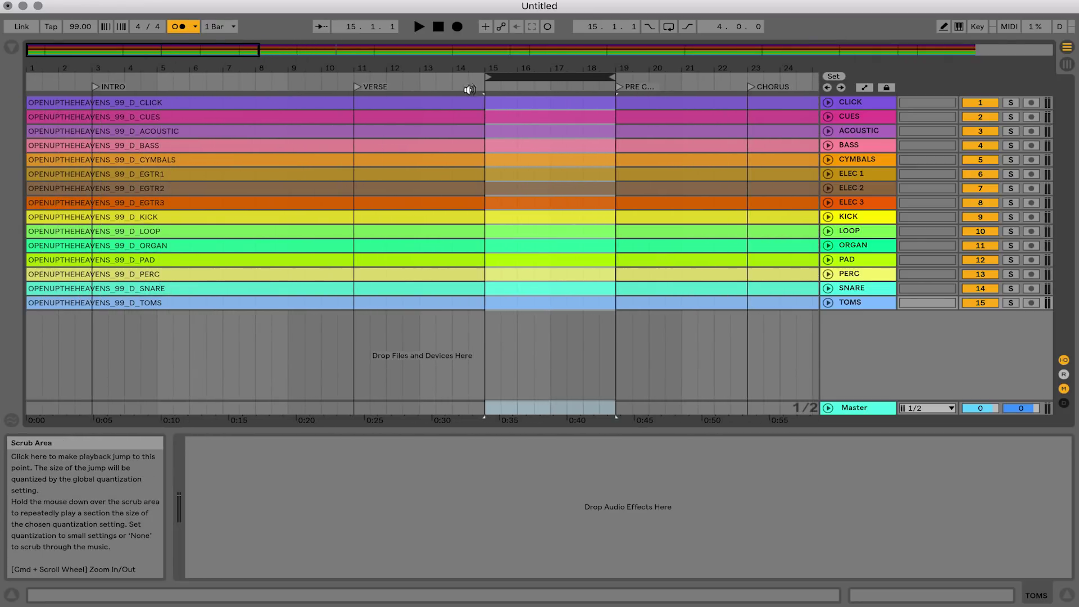
Set the loop brace over the INTRO, starting at bar 3 with a length of 8 bars, and duplicate that time.
drag(542, 78, 157, 79)
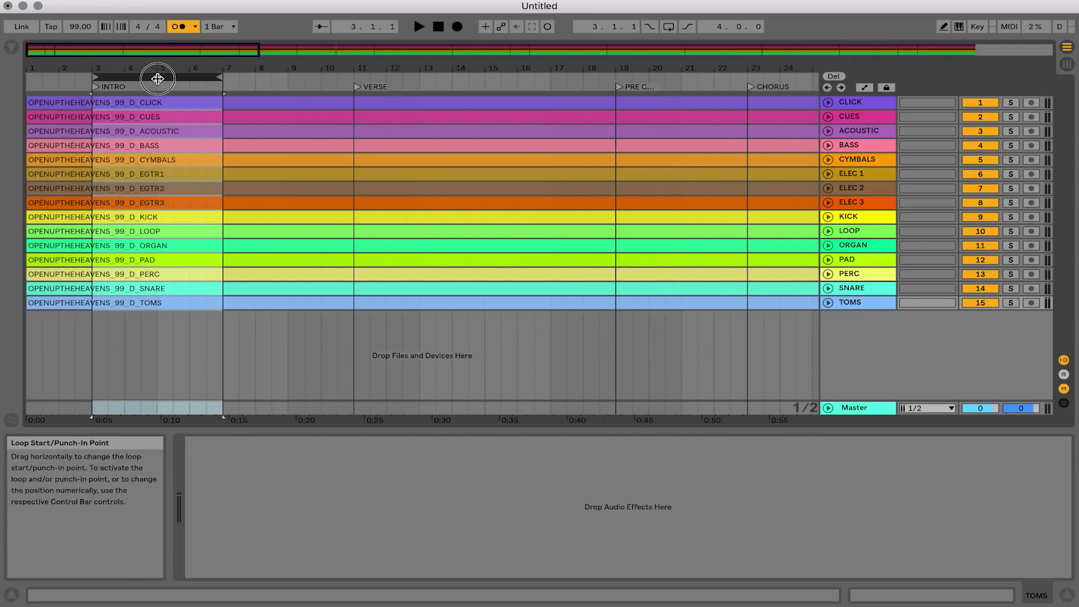
drag(224, 76, 351, 74)
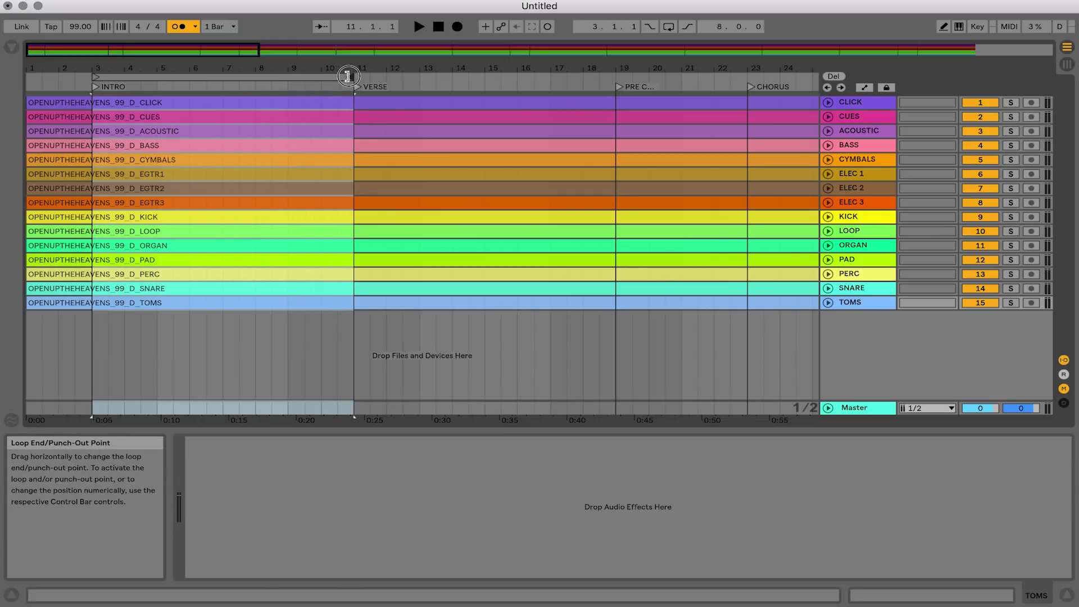
click(325, 75)
right_click(323, 78)
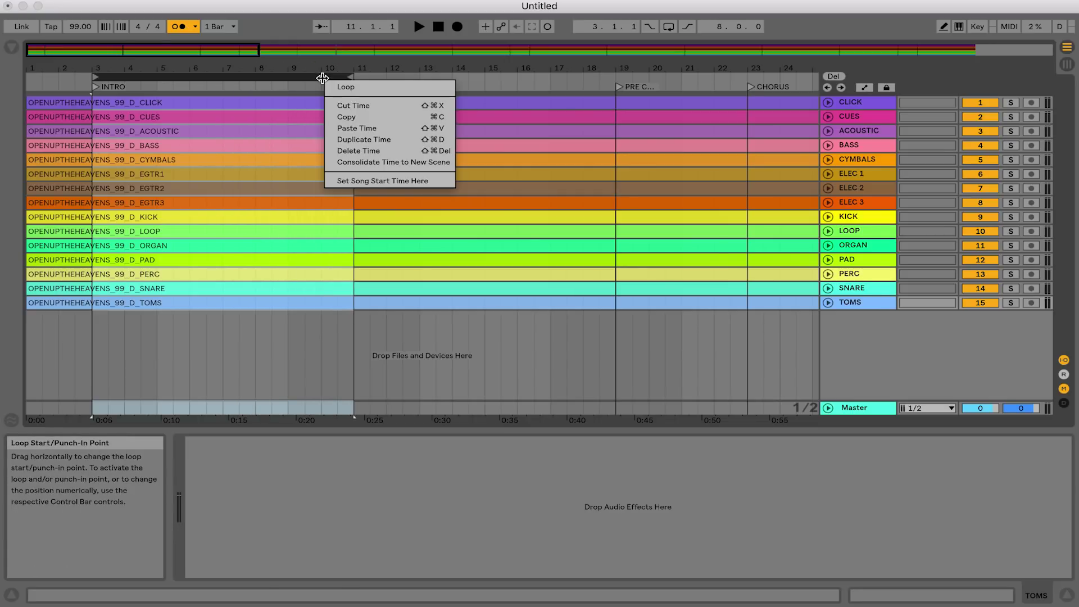
click(365, 140)
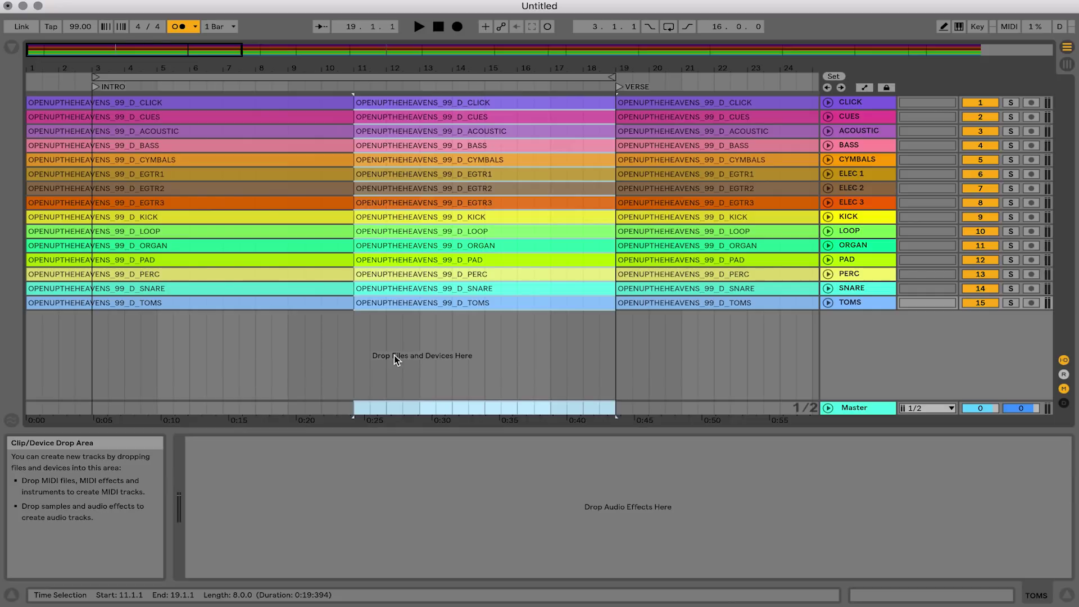
Unfold the CUES track, switch off the metronome, and play the transition into the repeated INTRO at bar 11.
click(829, 117)
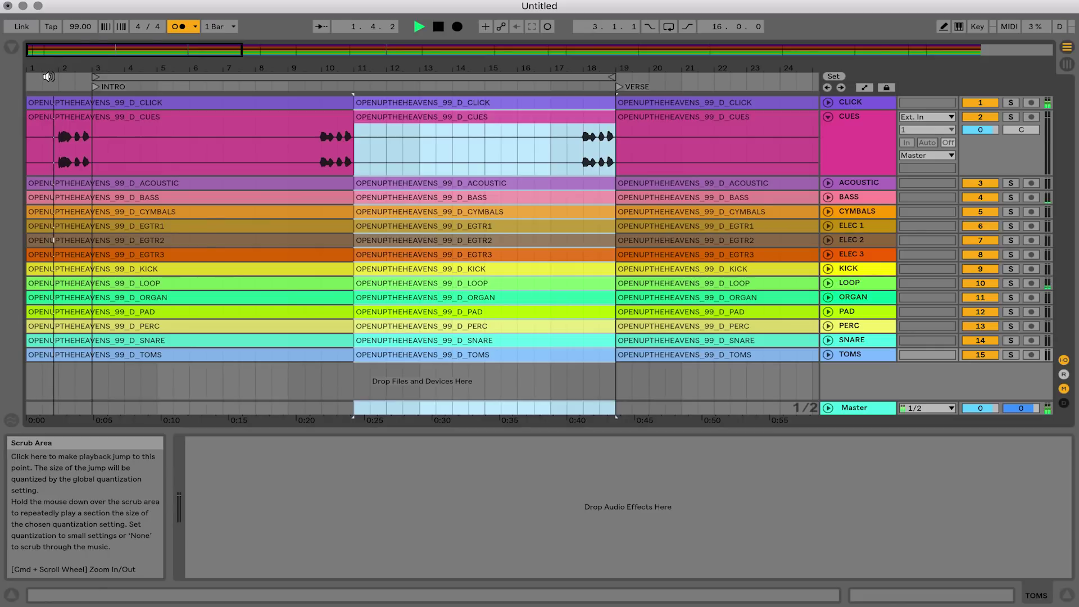
click(180, 27)
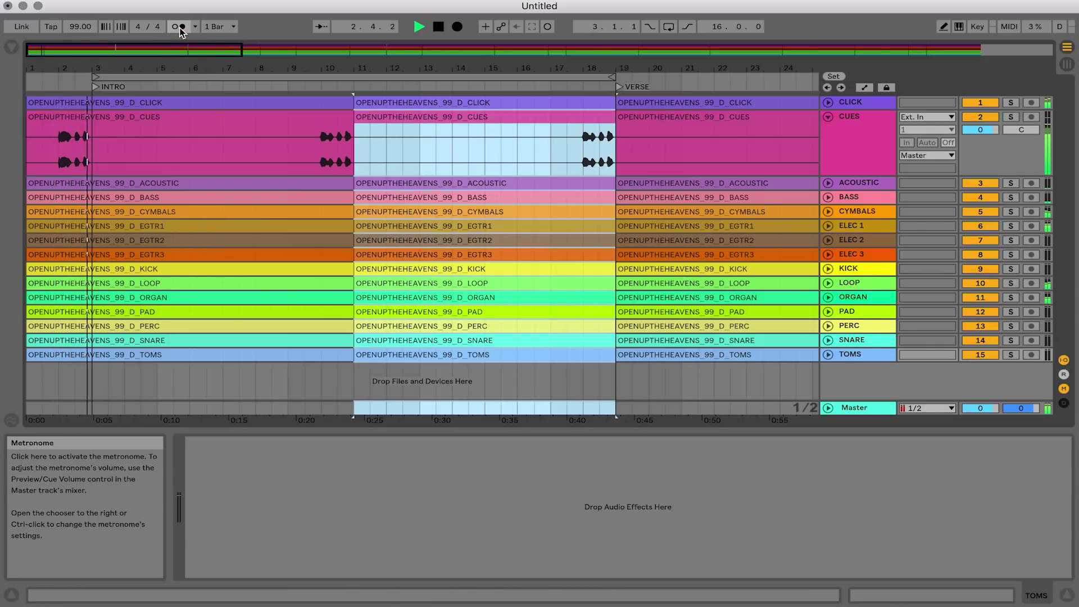
click(305, 155)
key(space)
key(space)
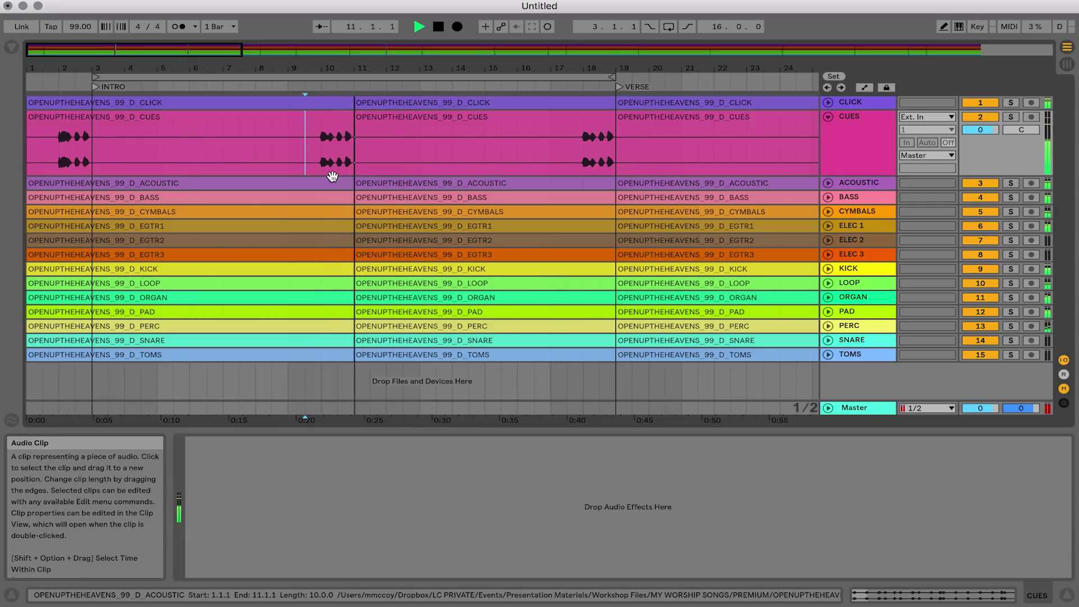
key(space)
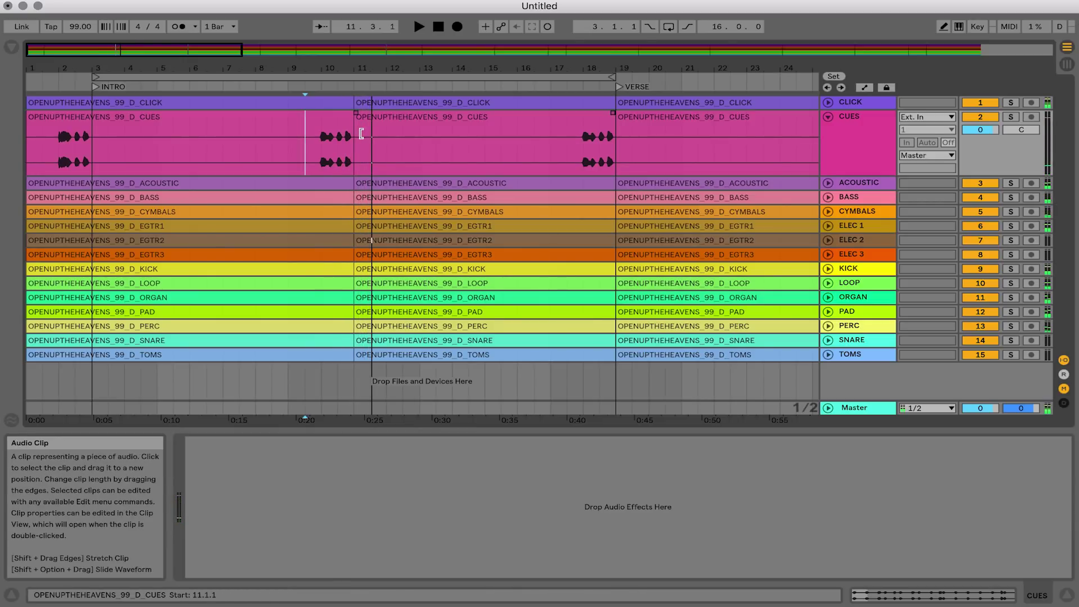
Extend the second CUES clip's start back to 9.3.1, play it, and delete the CUES audio from 9.3.1 to 11.3.1.
drag(356, 134, 304, 137)
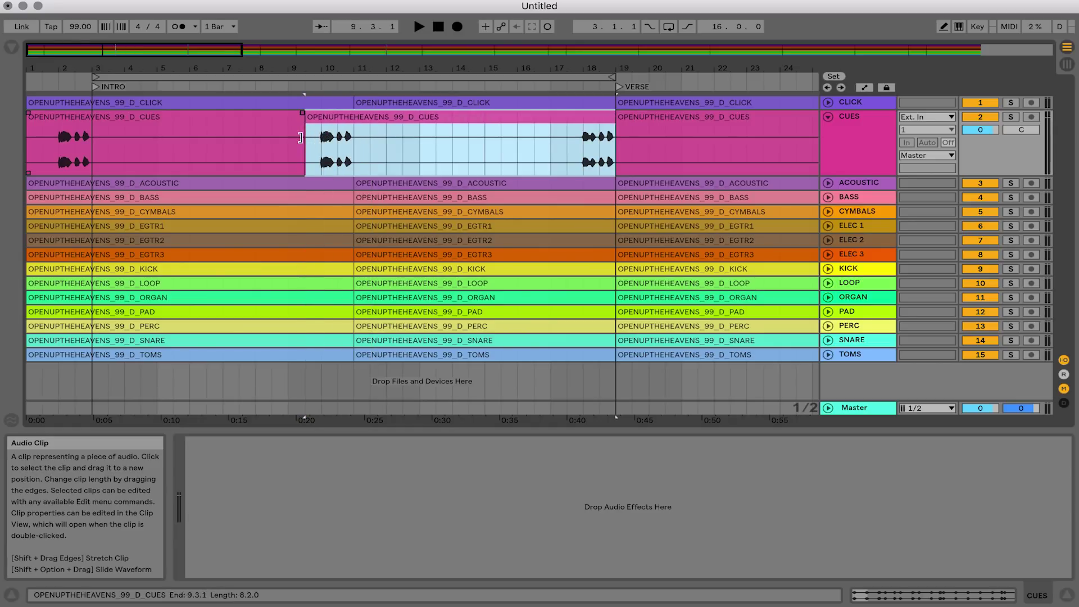
click(308, 167)
key(space)
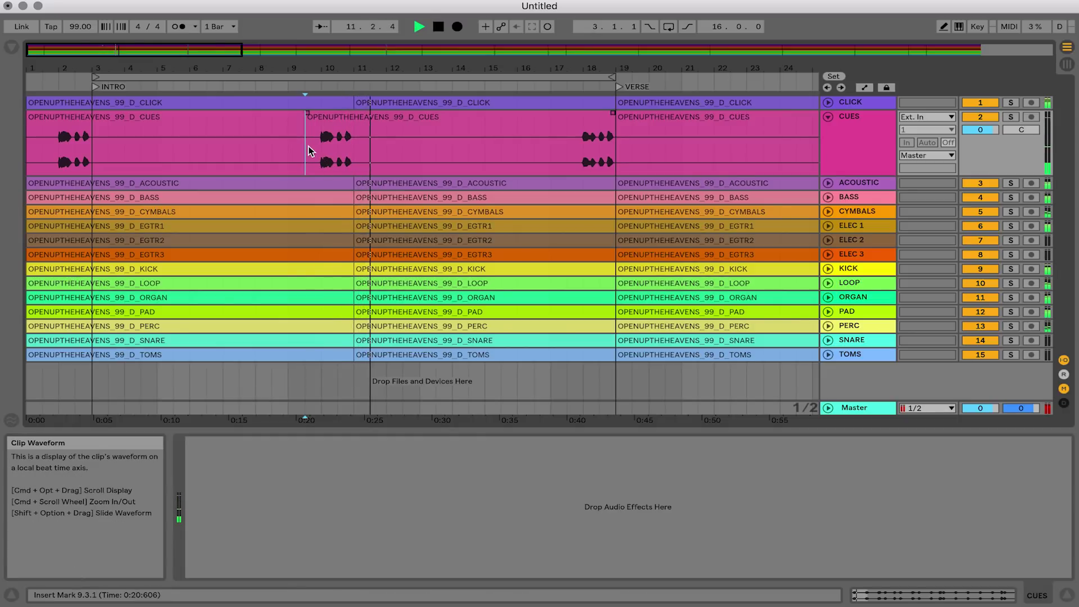
drag(306, 146, 364, 144)
key(Delete)
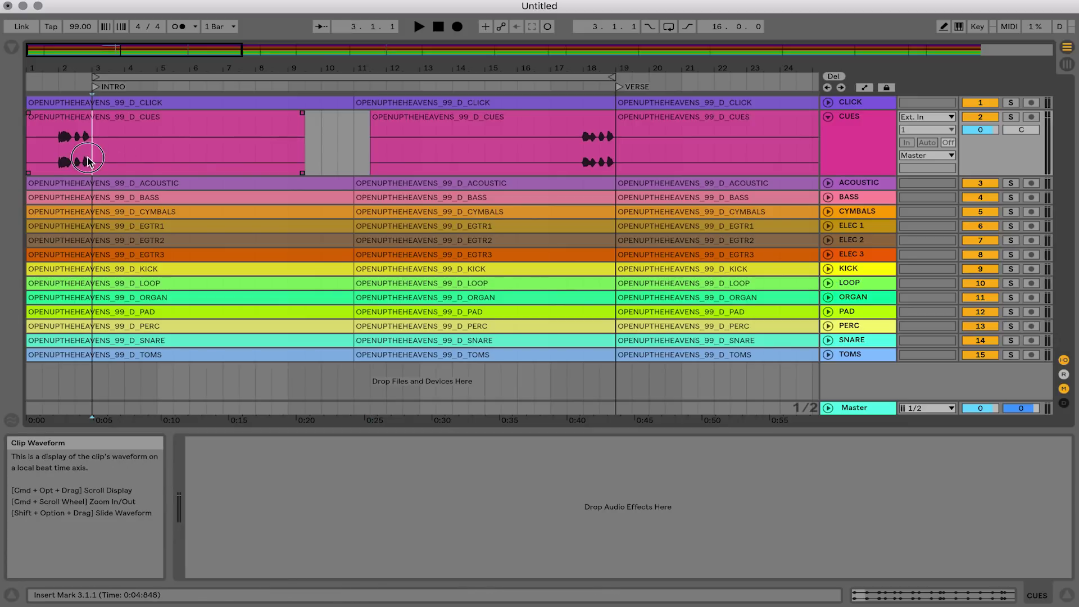
Copy the intro cue from bars 1 to 3 of the CUES track, paste it into the gap, and move it to start at 9.1.1.
drag(91, 159, 55, 159)
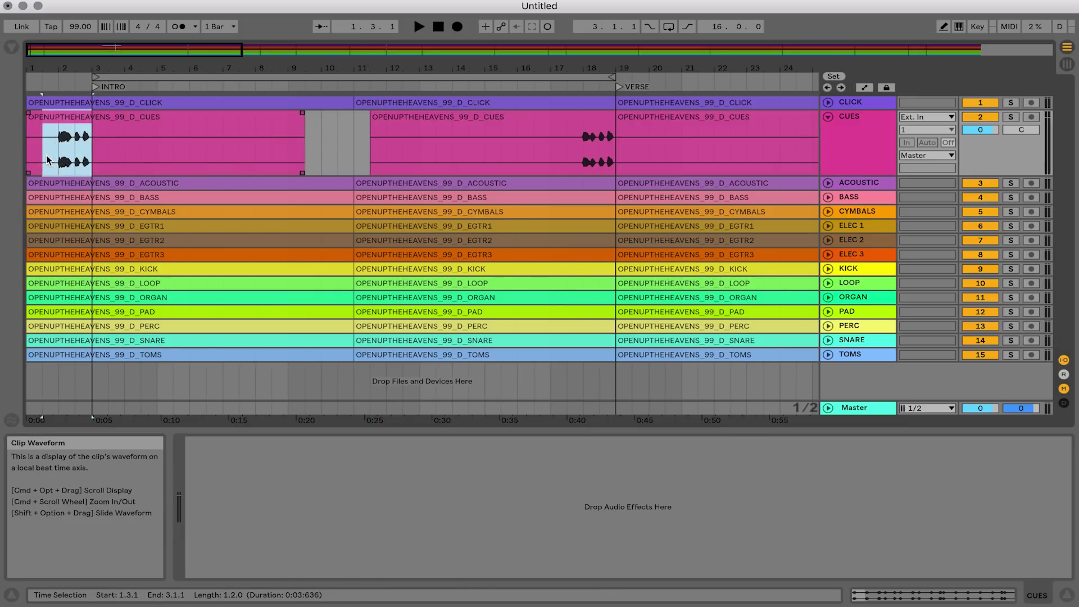
click(47, 161)
drag(90, 159, 17, 150)
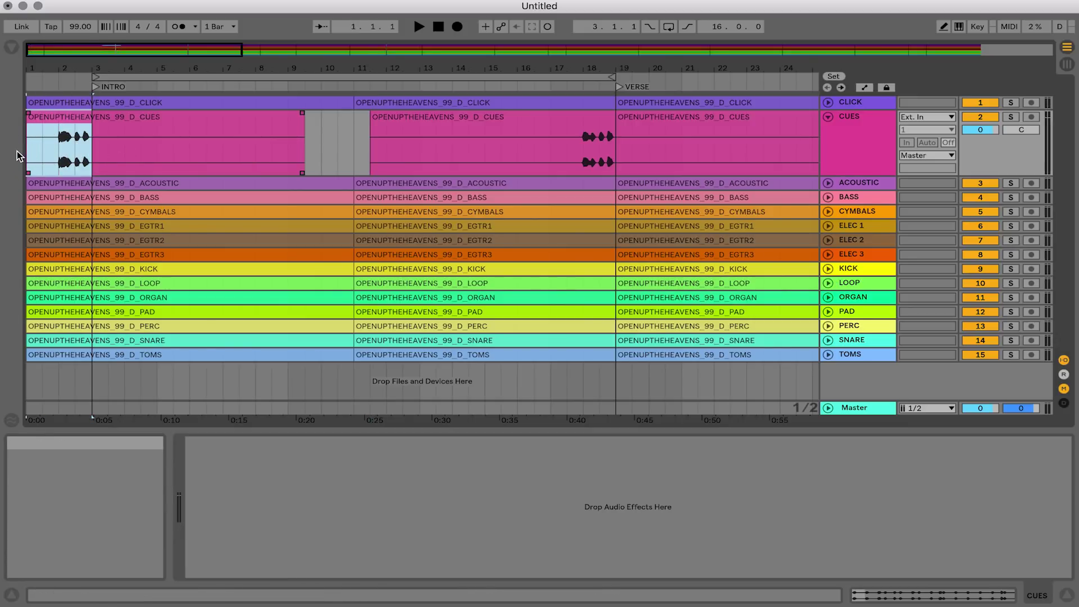
key(super+c)
click(304, 147)
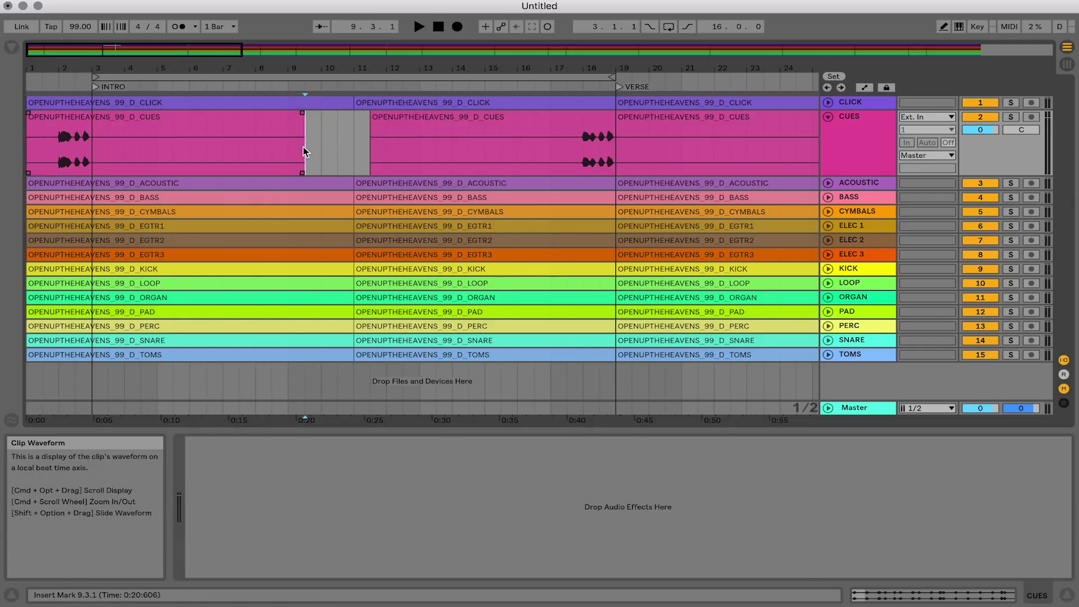
key(super+v)
click(345, 119)
drag(345, 119, 328, 119)
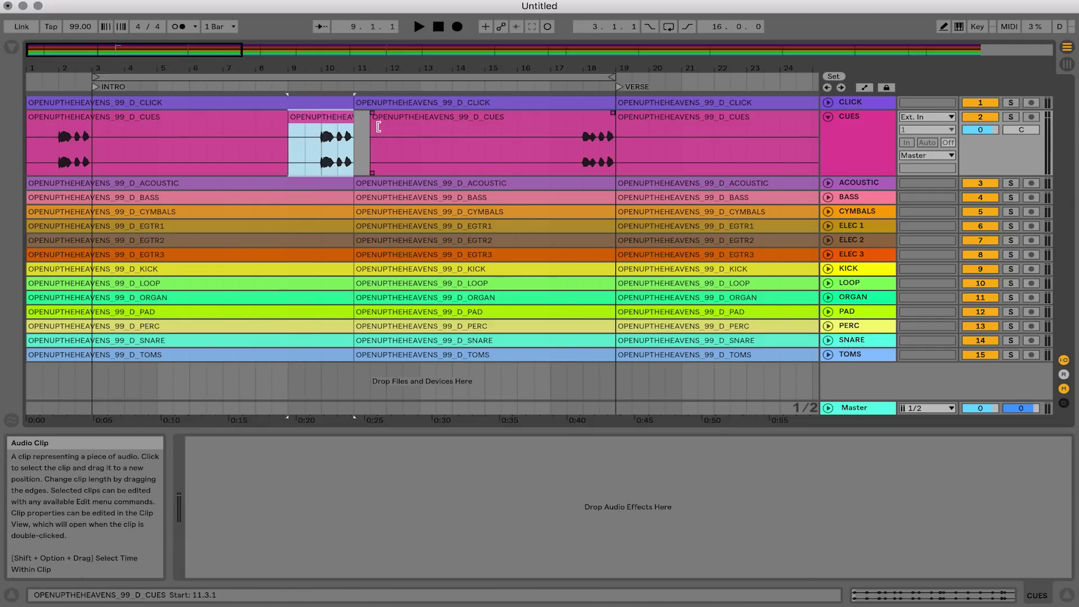
Play the song from just before the pasted intro cue into the repeated INTRO.
click(300, 153)
key(space)
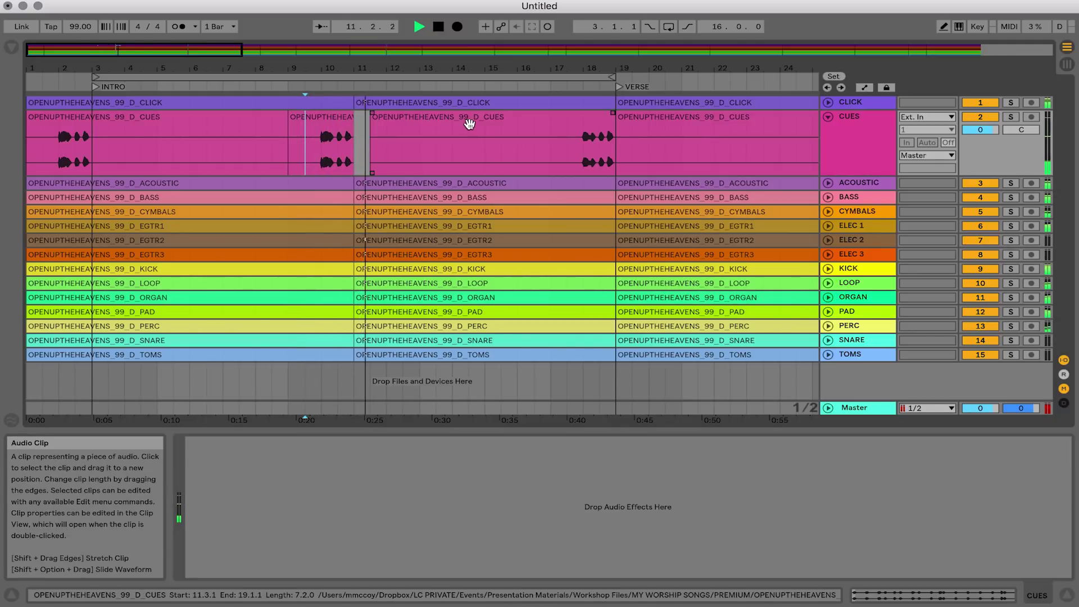
key(space)
Set the loop brace over the second BRIDGE, starting at bar 69 with a length of 8 bars, and duplicate that time.
drag(498, 60, 558, 79)
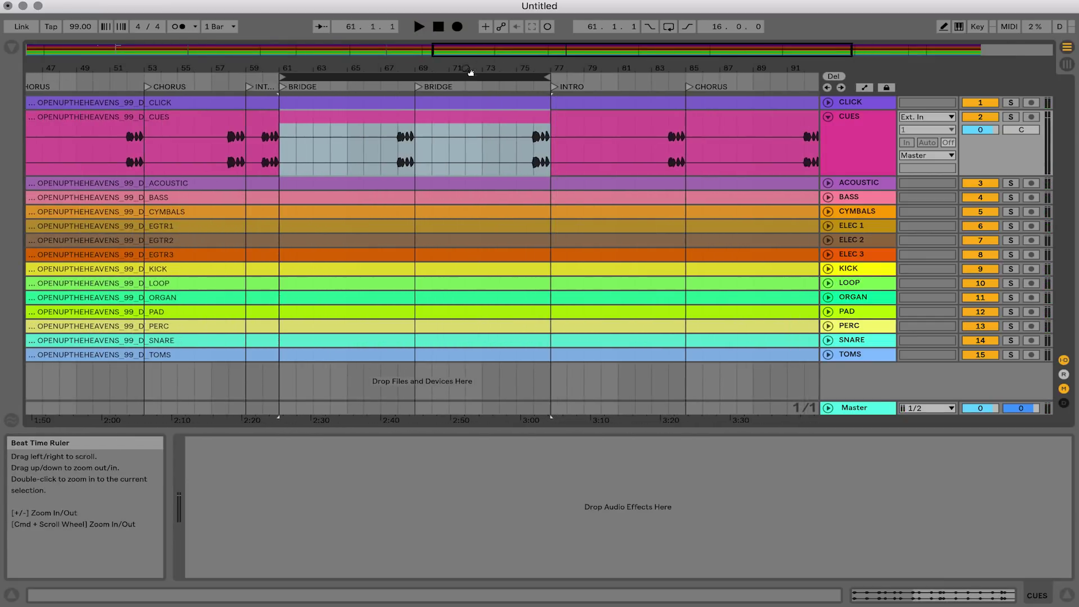
mouse_move(441, 72)
mouse_down()
mouse_move(573, 69)
mouse_move(450, 75)
mouse_up()
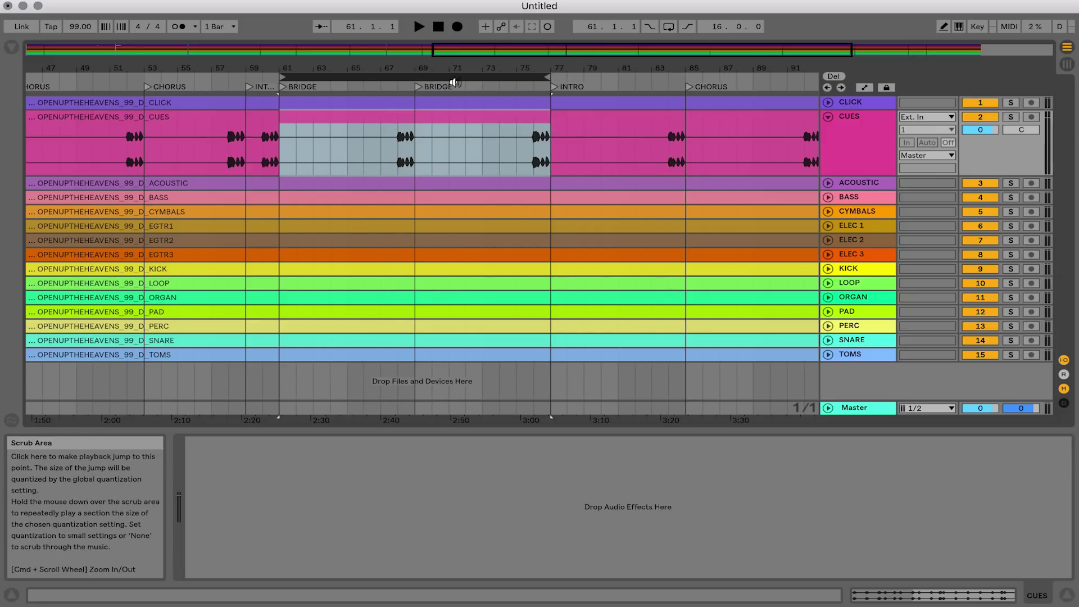
drag(279, 77, 416, 83)
right_click(445, 83)
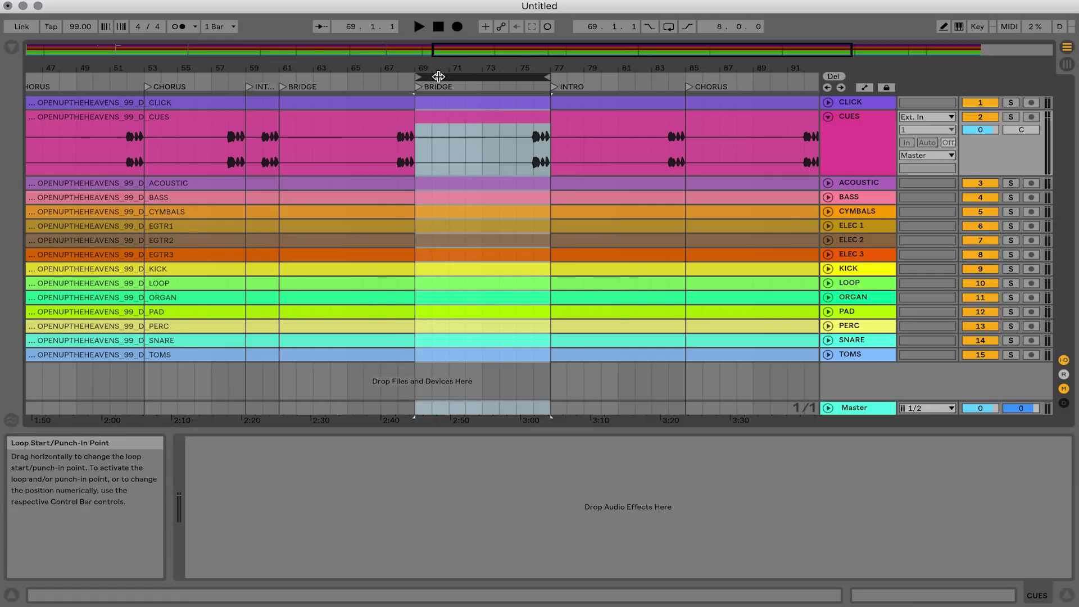
click(480, 137)
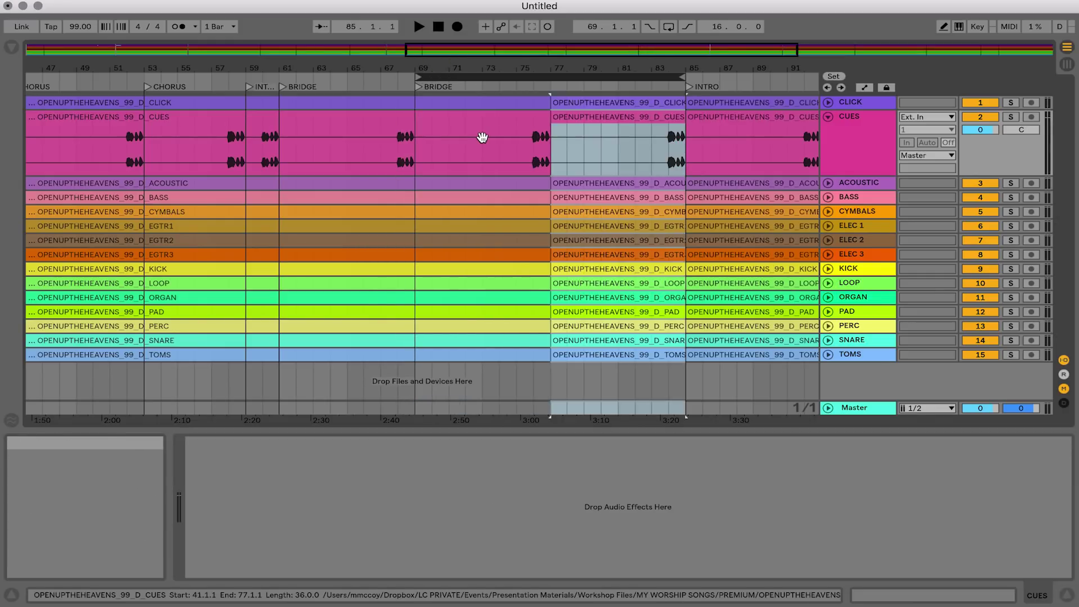
Extend the duplicated BRIDGE's CUES clip back to bar 75 to replace the cue before it, and play from bar 76.
click(529, 150)
click(532, 151)
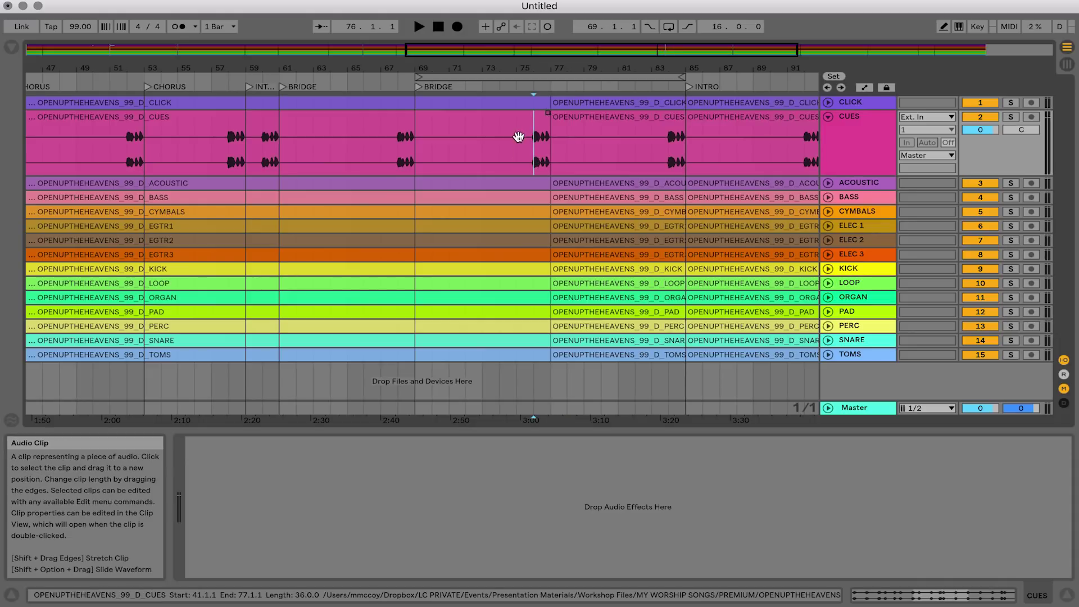
key(super+e)
click(553, 147)
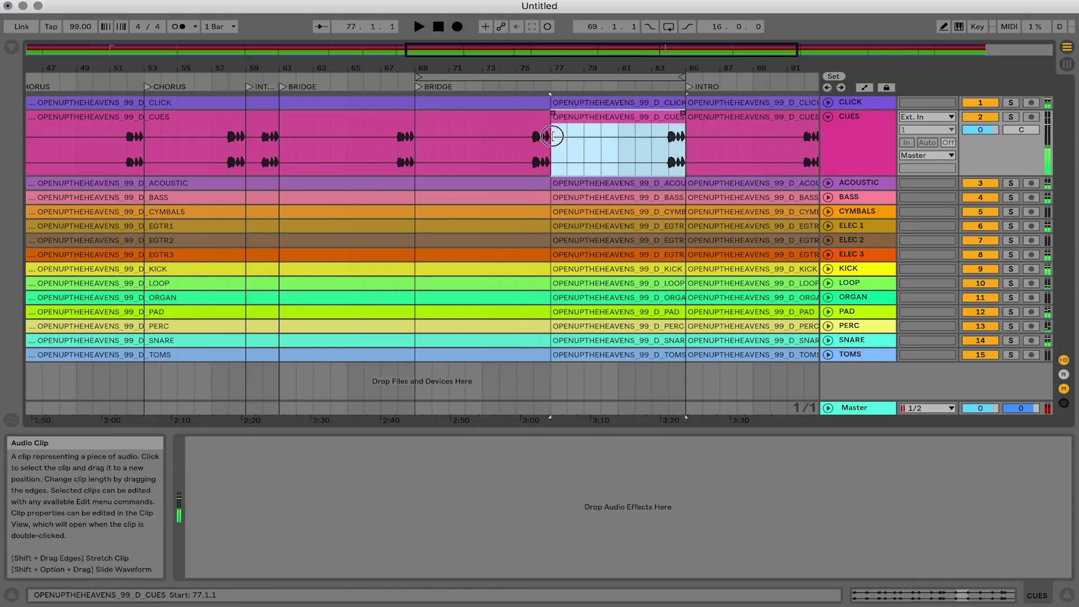
drag(530, 136, 517, 136)
click(530, 145)
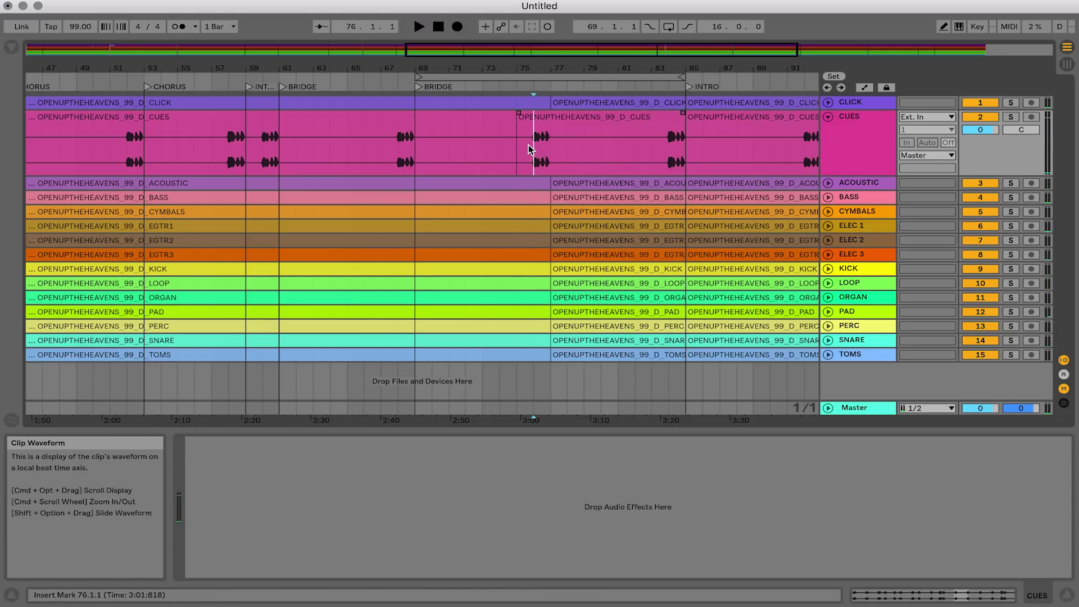
key(space)
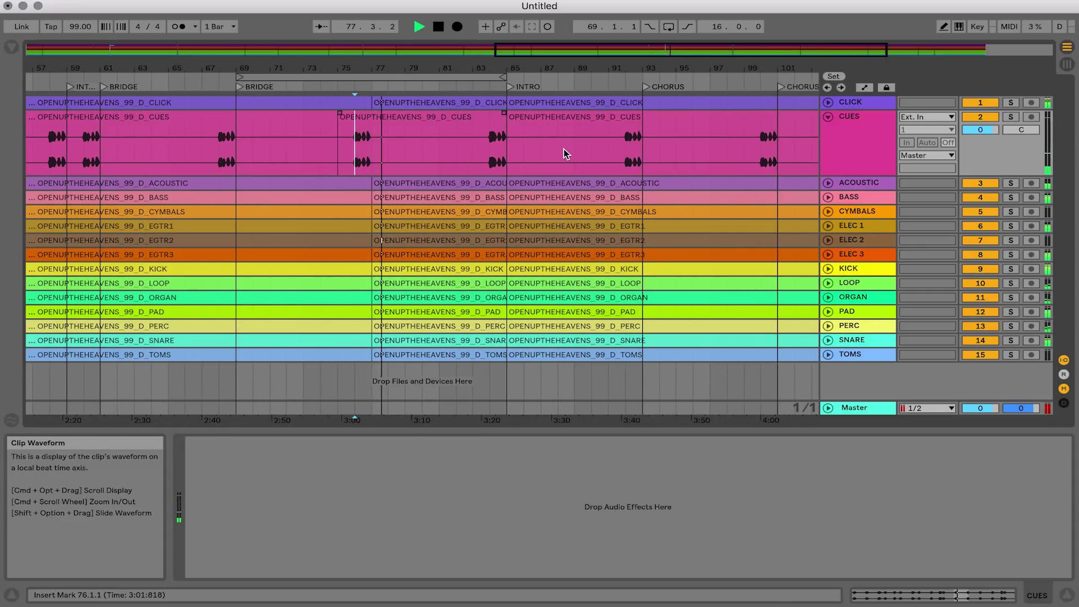
Set the loop brace over the INTRO after the BRIDGE, starting at bar 85 with a length of 8 bars, and delete that time.
drag(539, 71, 652, 77)
key(space)
drag(731, 77, 544, 76)
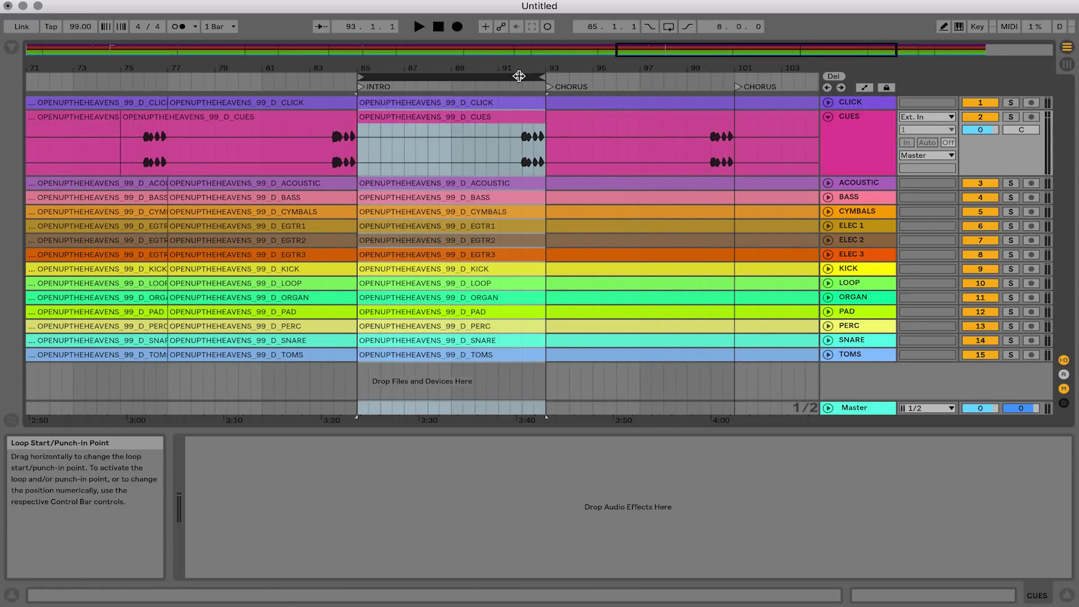
right_click(533, 84)
click(543, 145)
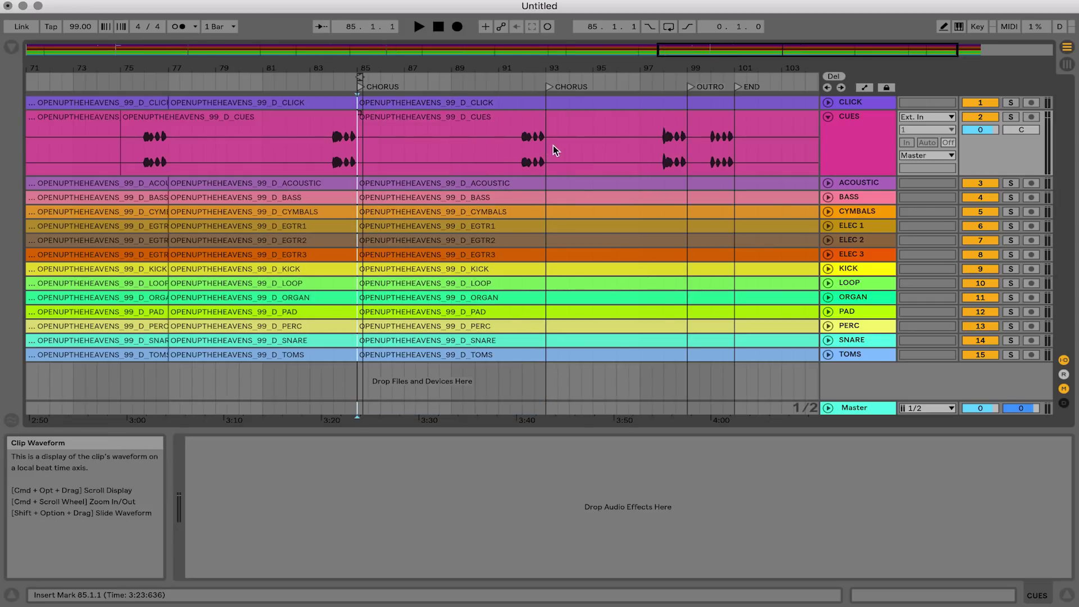
Extend the CUES clip at the CHORUS on bar 85 back to 83.3.1 and play through the transition.
click(440, 145)
click(324, 80)
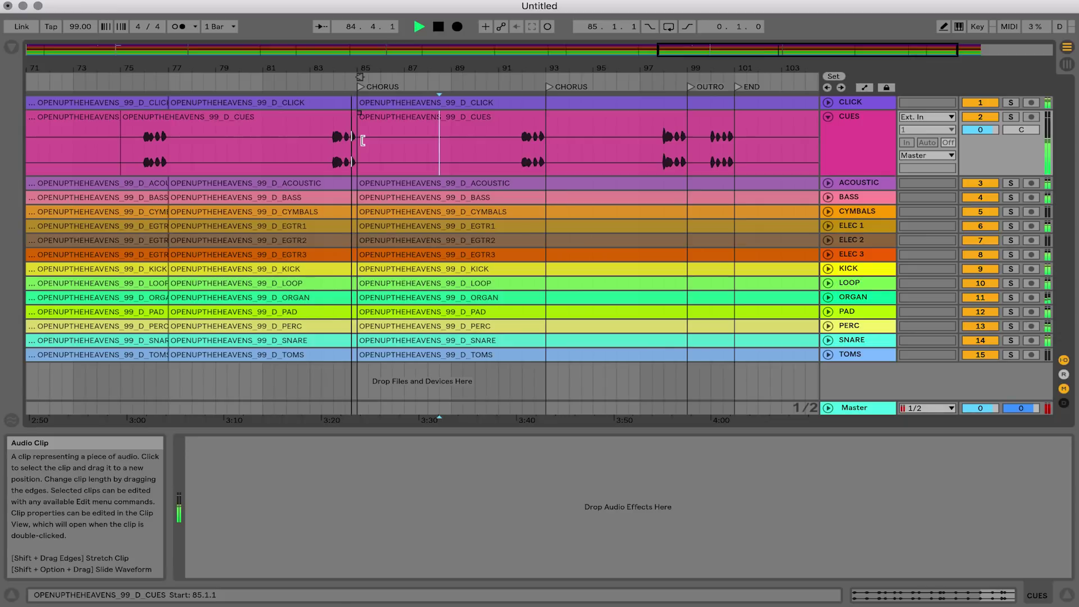
key(space)
drag(360, 140, 318, 138)
key(space)
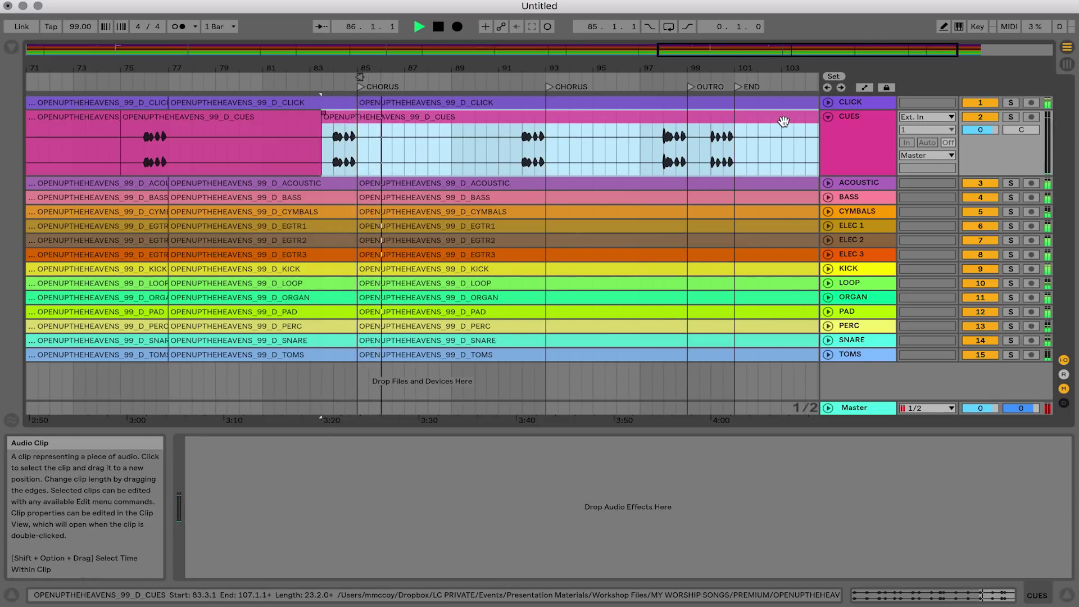
Fold the CUES track and stop playback.
click(827, 116)
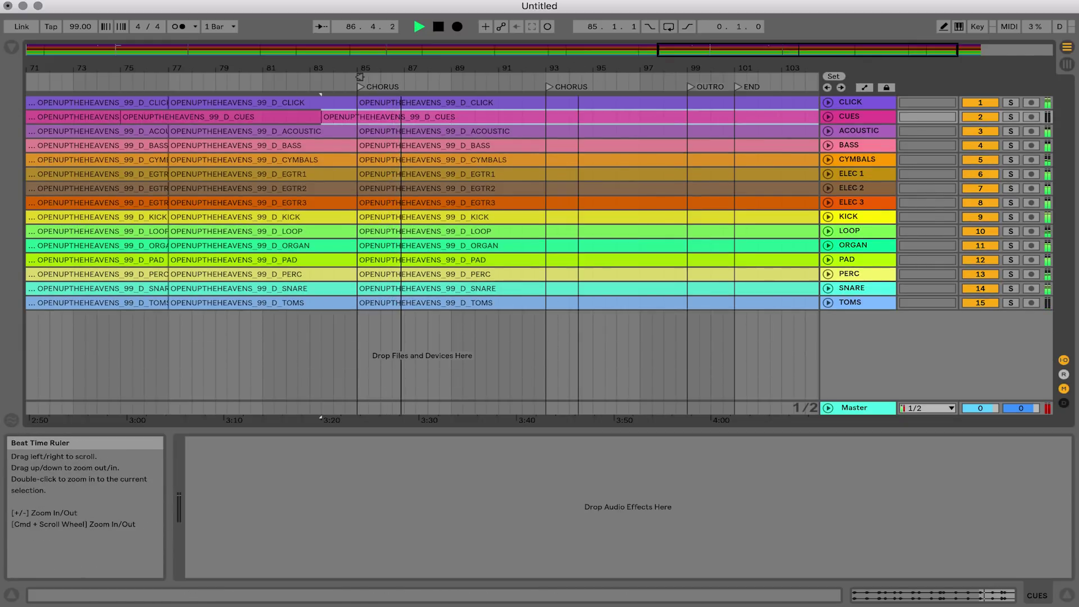
key(minus)
key(minus)
key(minus)
key(minus)
click(630, 325)
key(space)
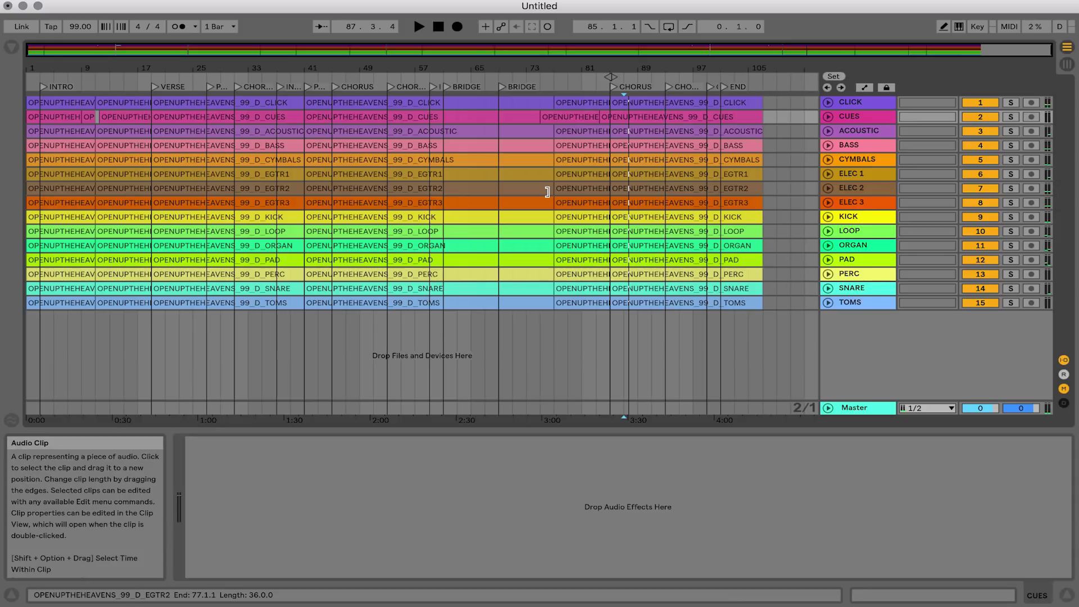
Select the whole arrangement and set up an audio export that renders All Individual Tracks, proceeding to the save location.
click(487, 323)
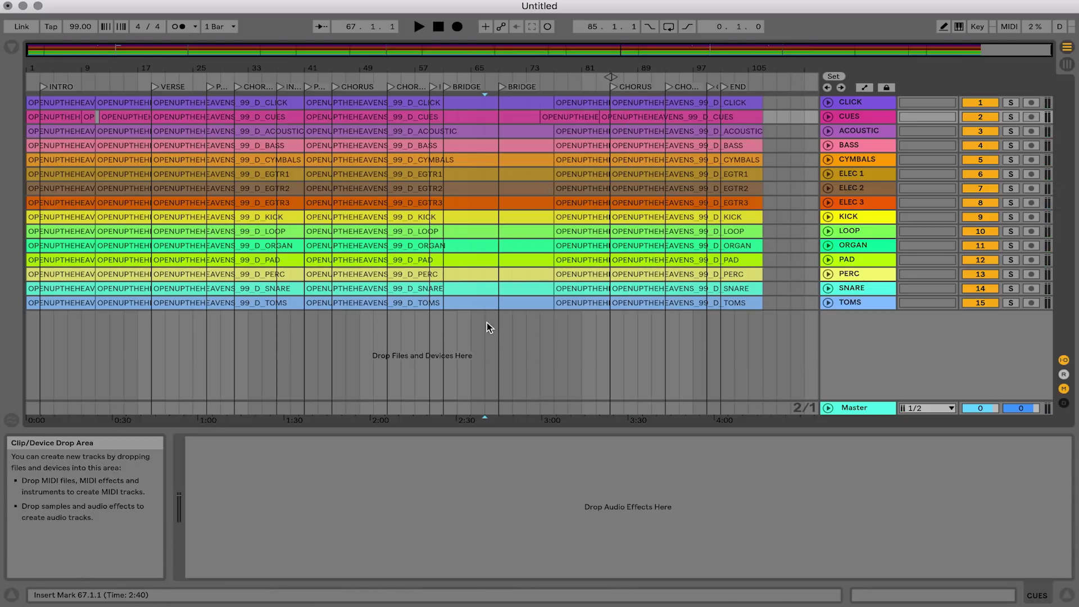
key(super+a)
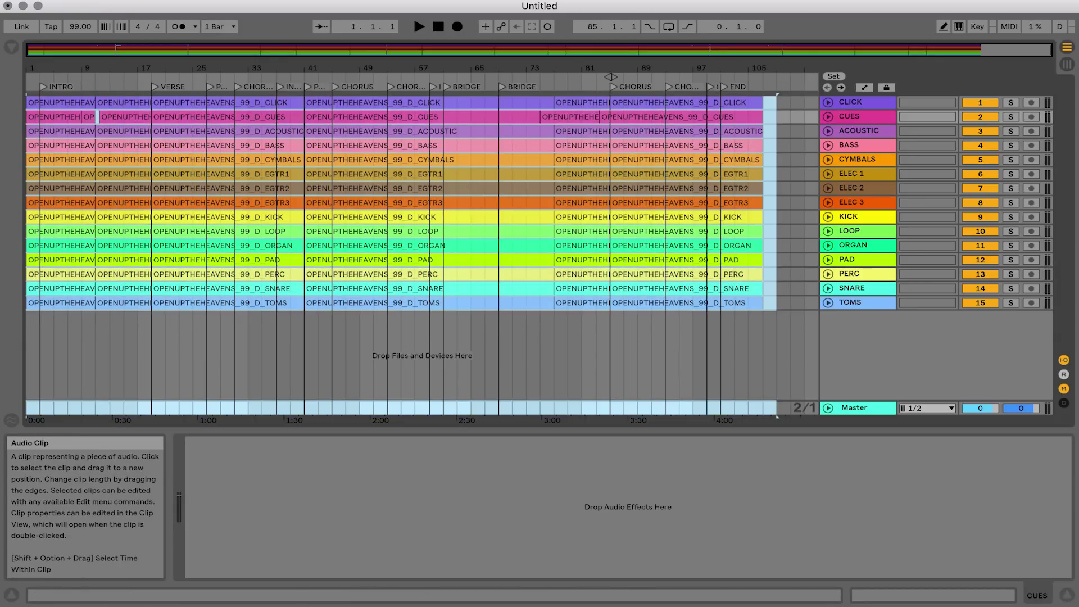
click(81, 0)
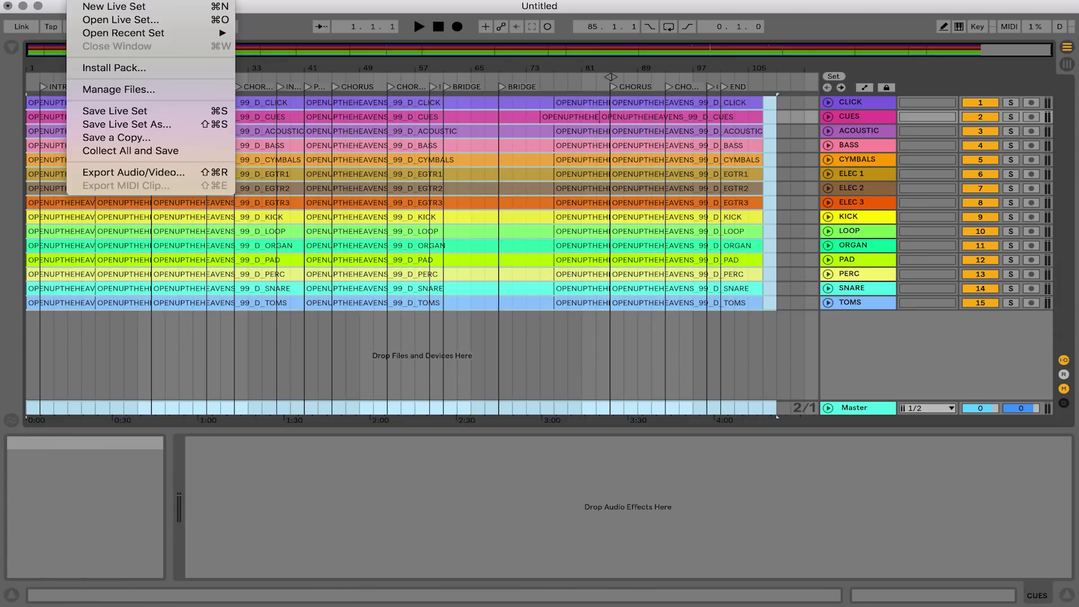
click(133, 172)
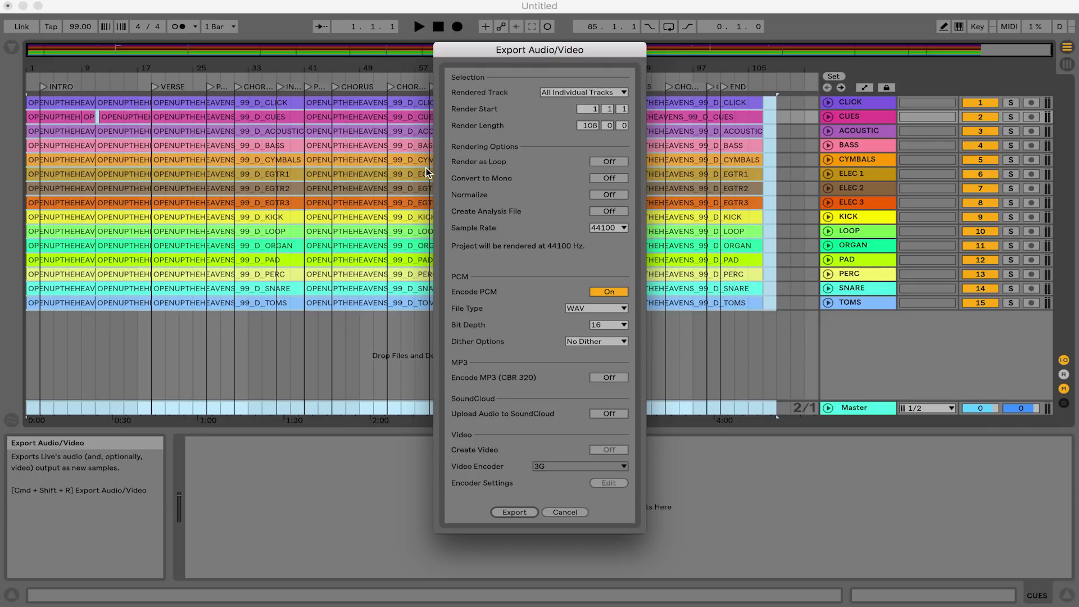
click(557, 93)
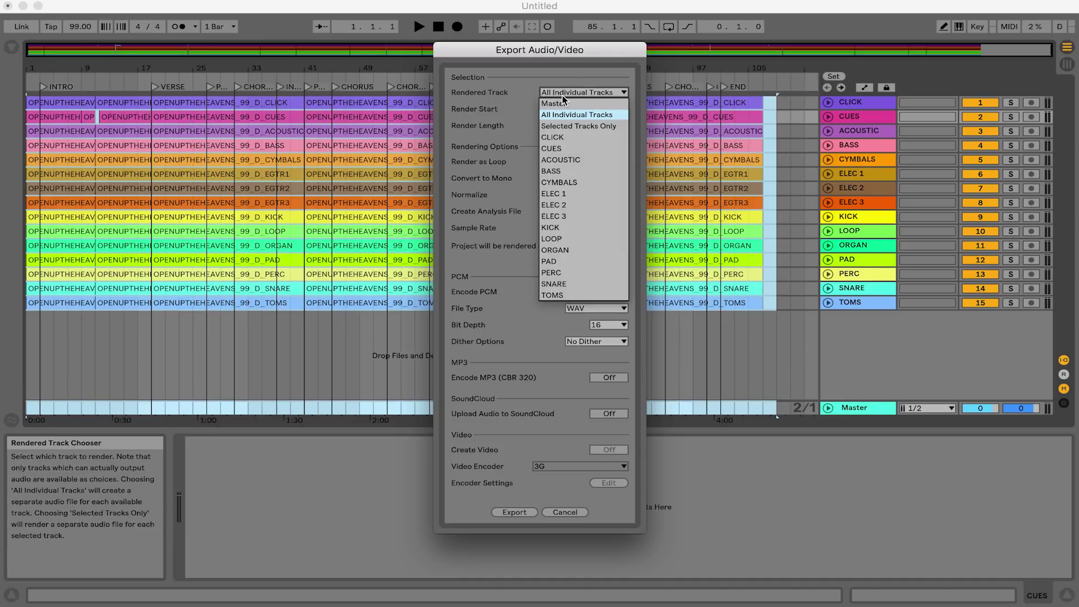
click(564, 112)
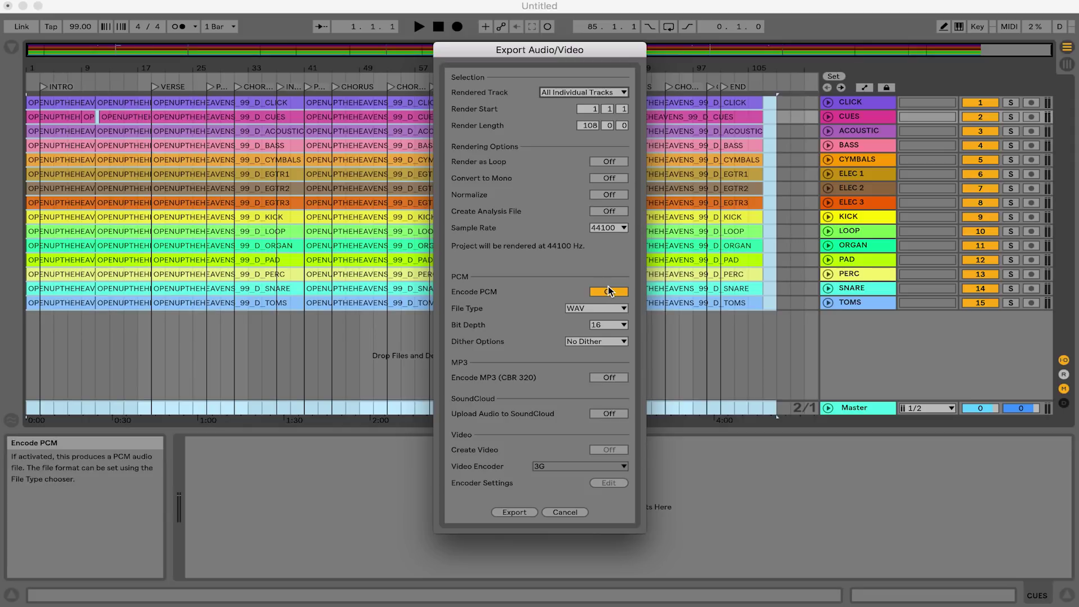
click(525, 512)
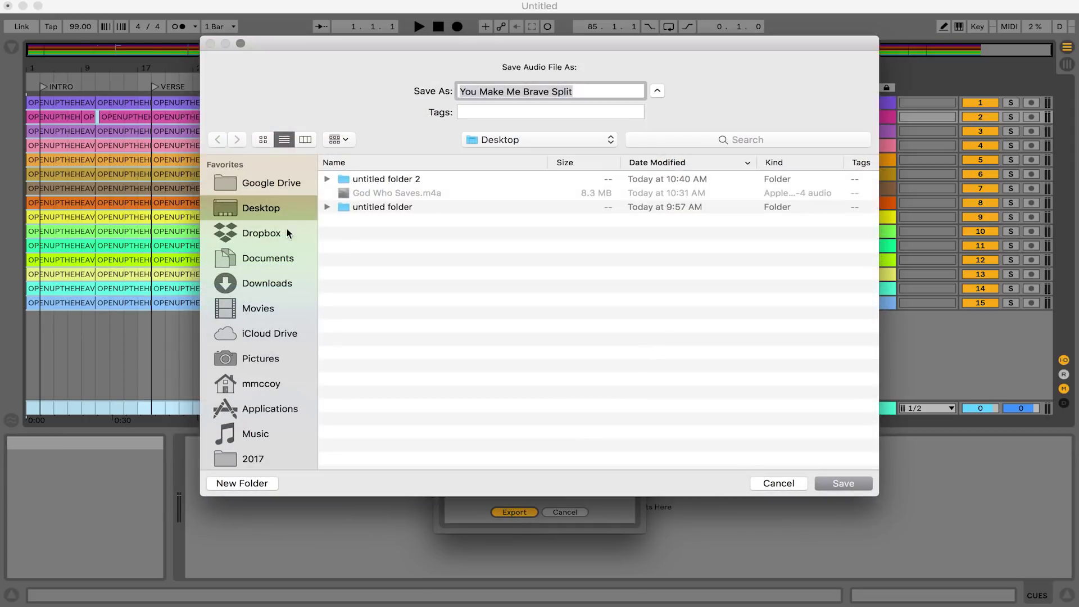
Create a new folder named OPEN UP CUSTOM ARRANGEMENT on the Desktop for the exported files.
click(252, 481)
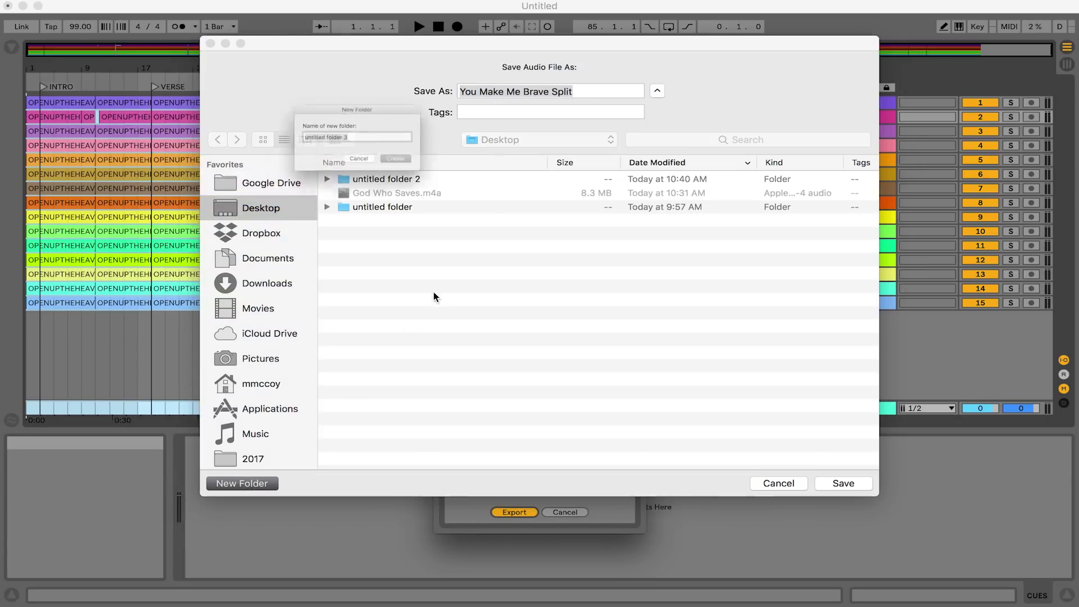
text(OPEN UP CUSTOM)
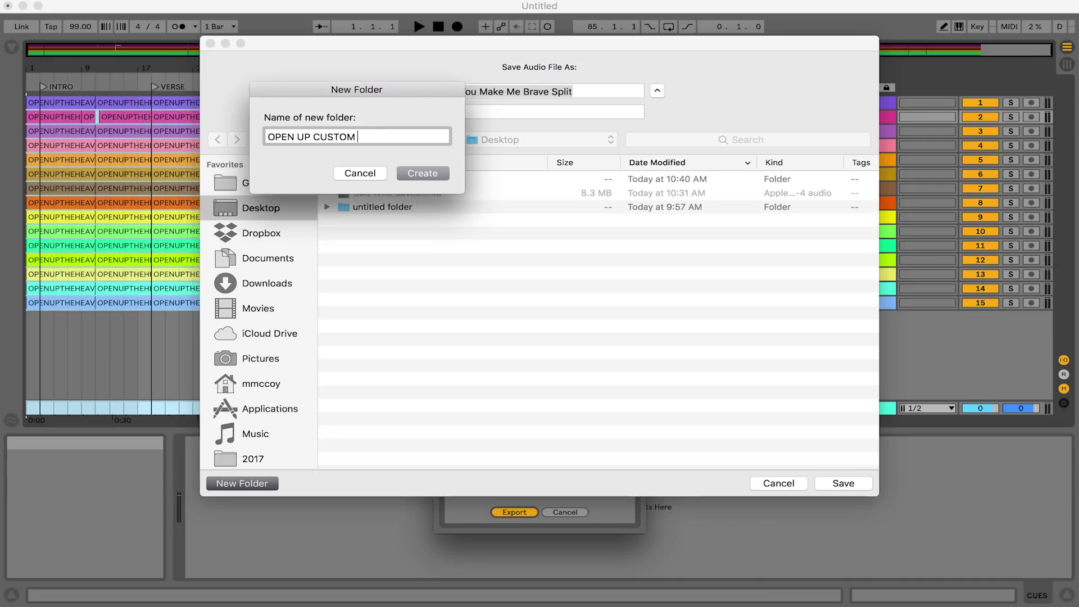
text( ARRANGEMENT)
key(Return)
Replace the suggested export file name with OPENUPTHEHEAVENS_99_D_ and save to start rendering the tracks.
click(590, 87)
key(super+a)
key(BackSpace)
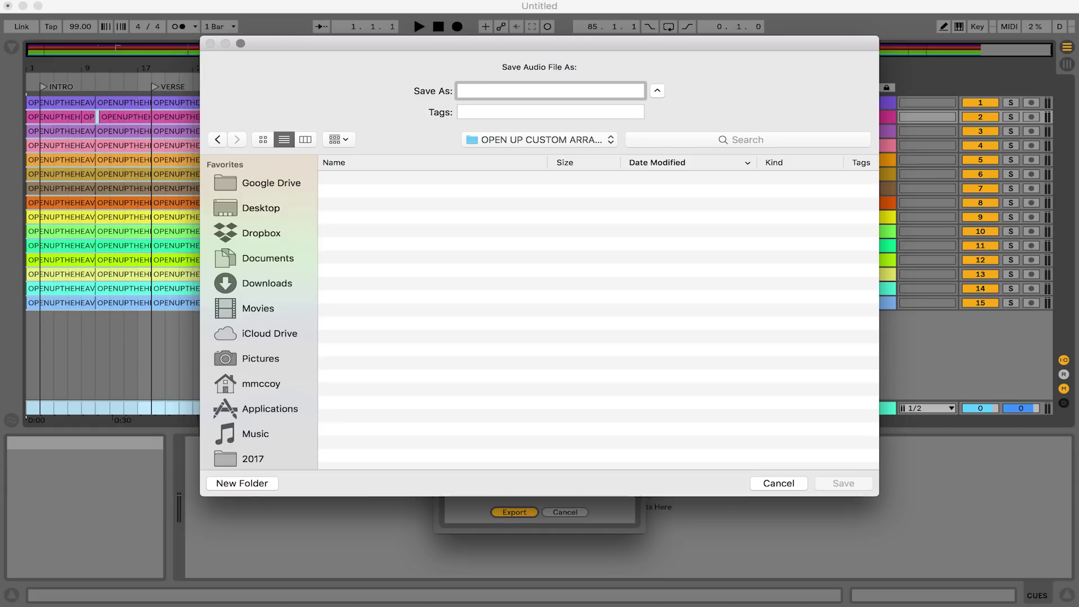
text(OPENUPTHEHEAVENS_99_D_)
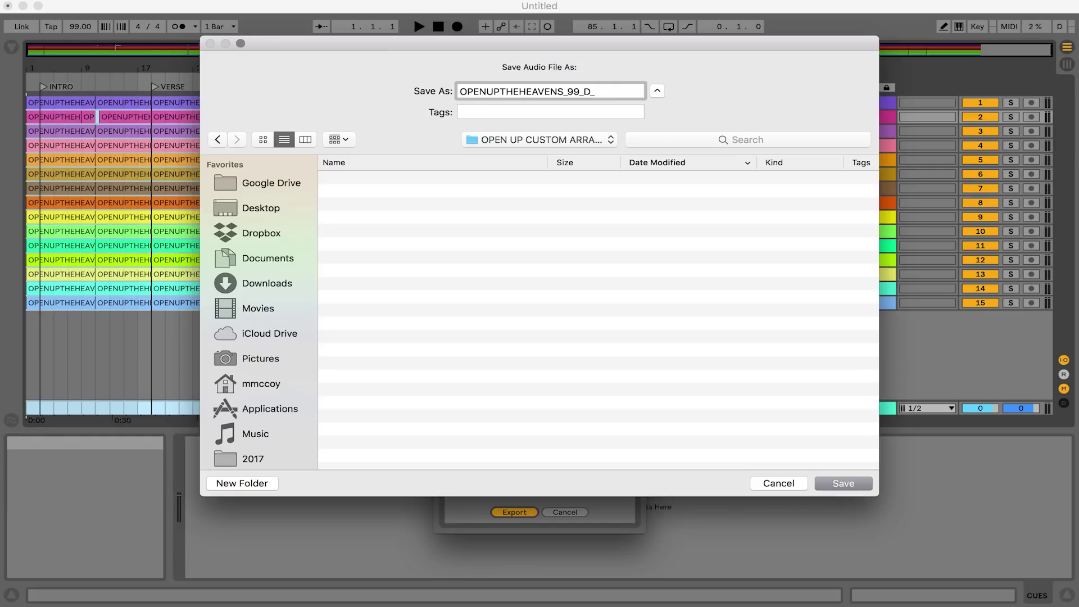
drag(610, 63, 548, 62)
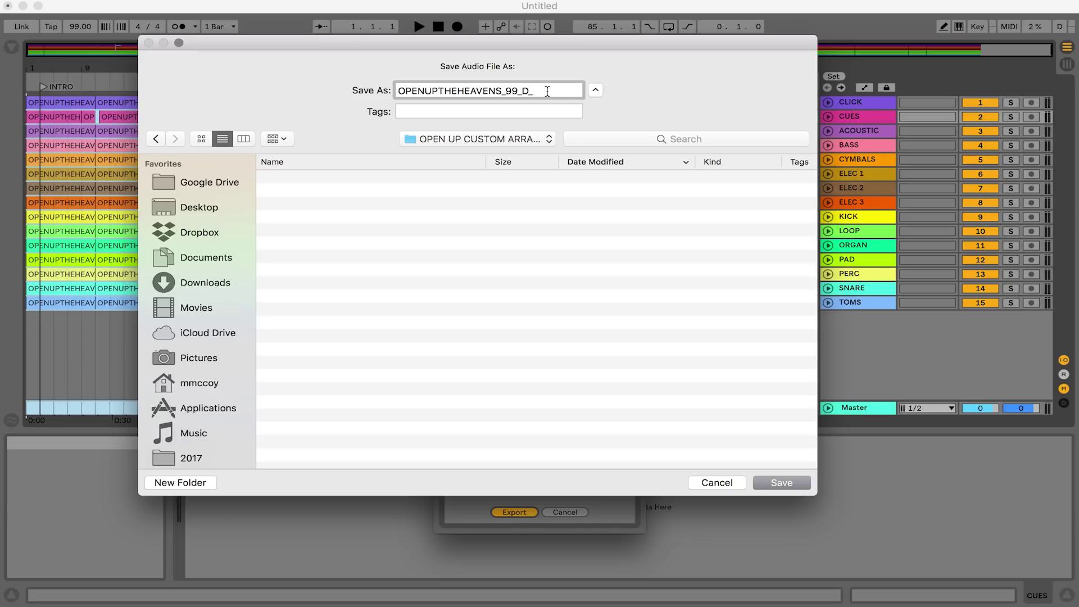
click(780, 482)
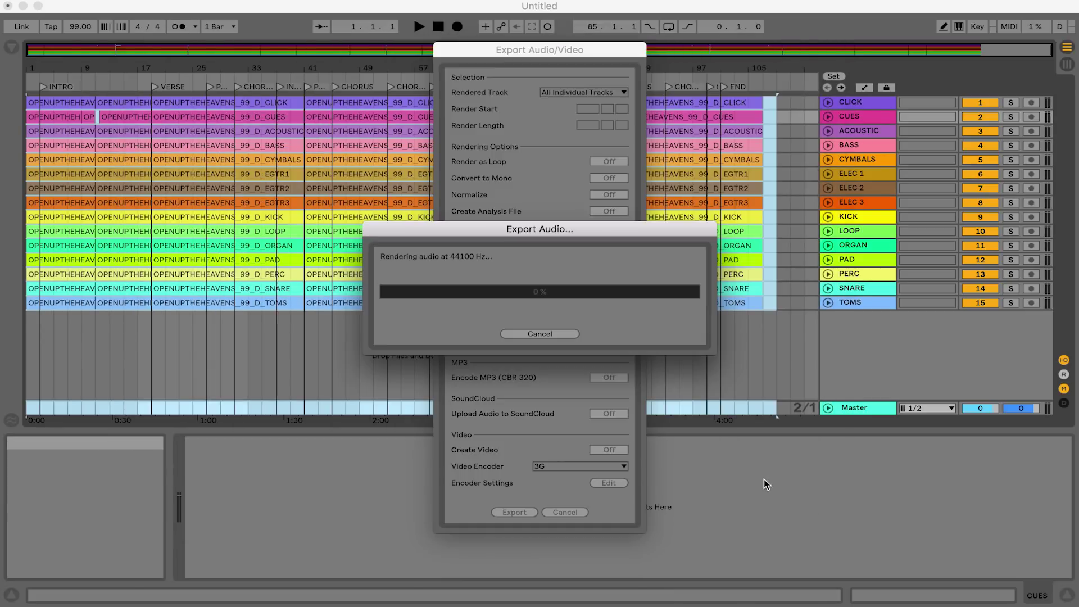